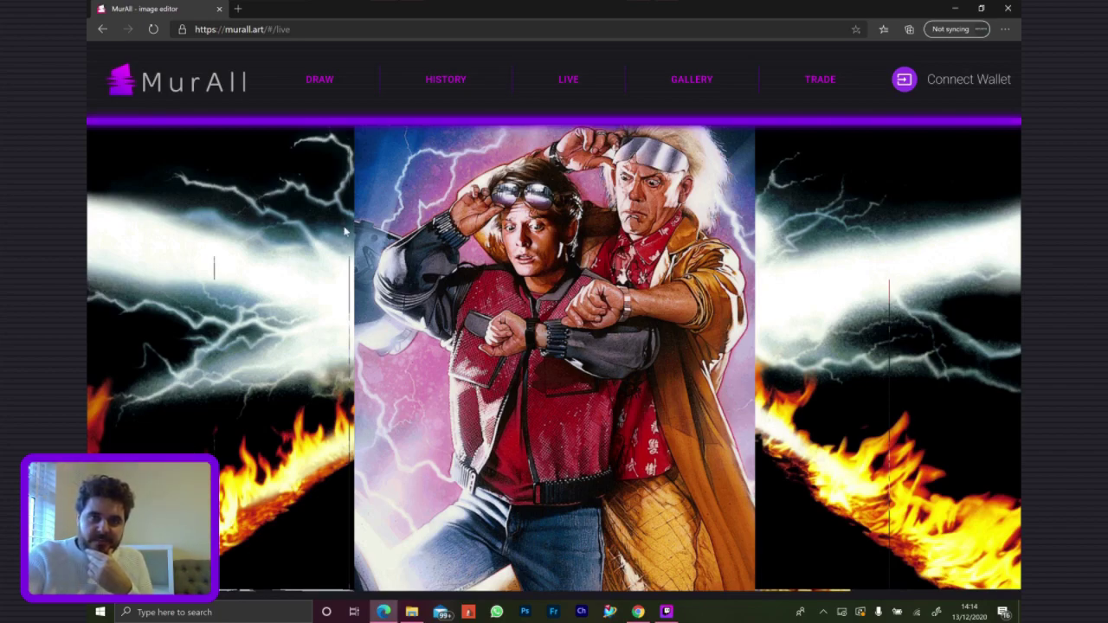
Open MurAll's Draw page, switch to the Chrome window with the wallet-connected editor, and look over the current mural
left_click(319, 82)
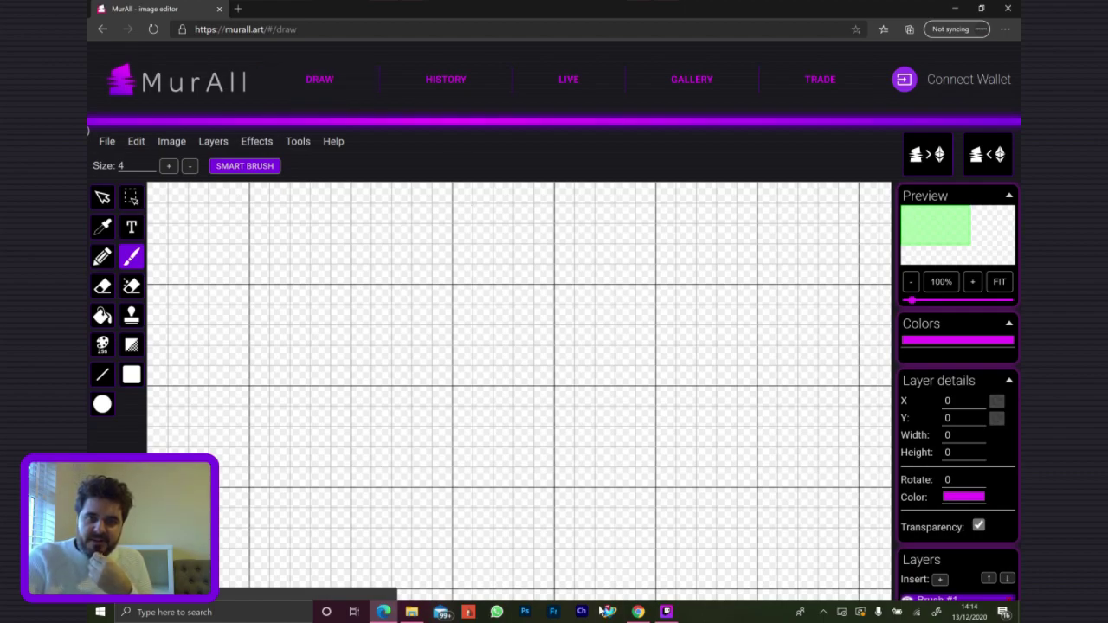
left_click(637, 612)
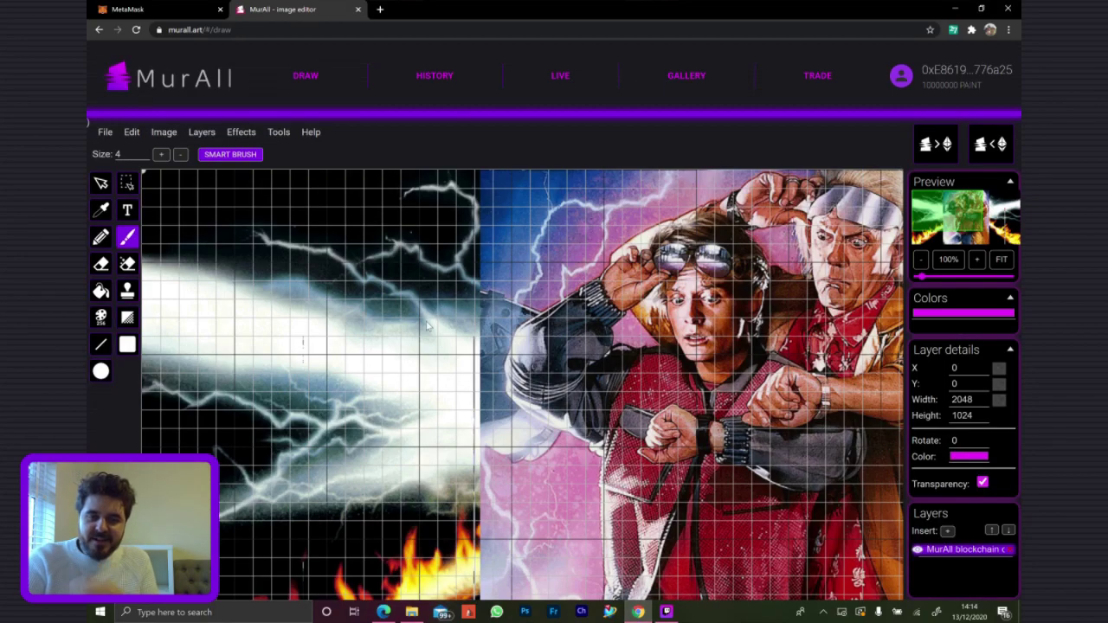
scroll(427, 325, "down", 5)
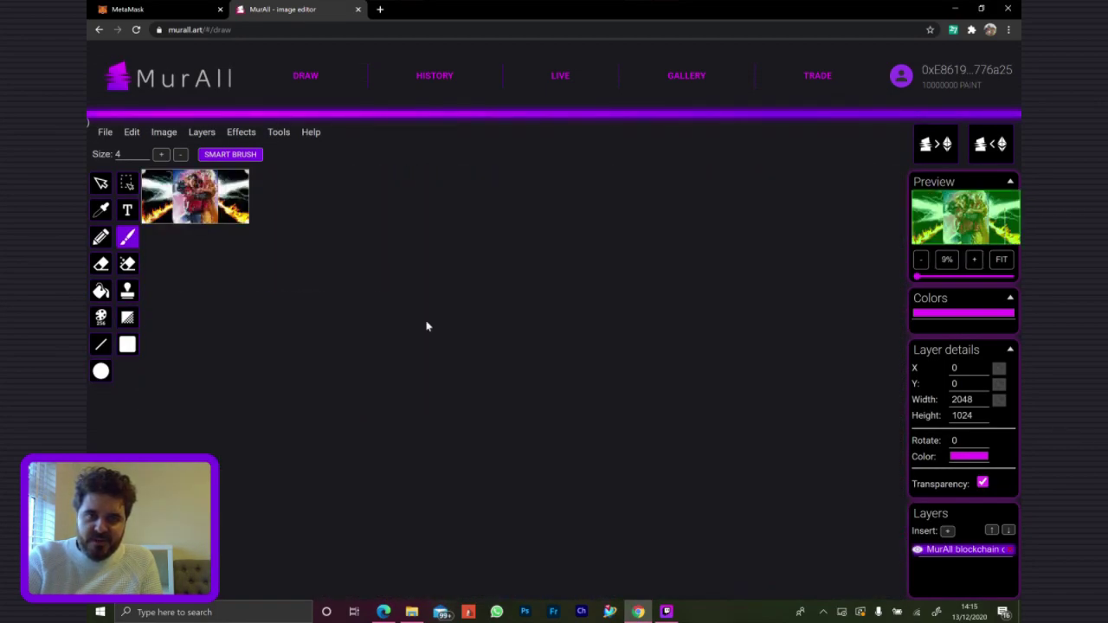
scroll(427, 325, "up", 6)
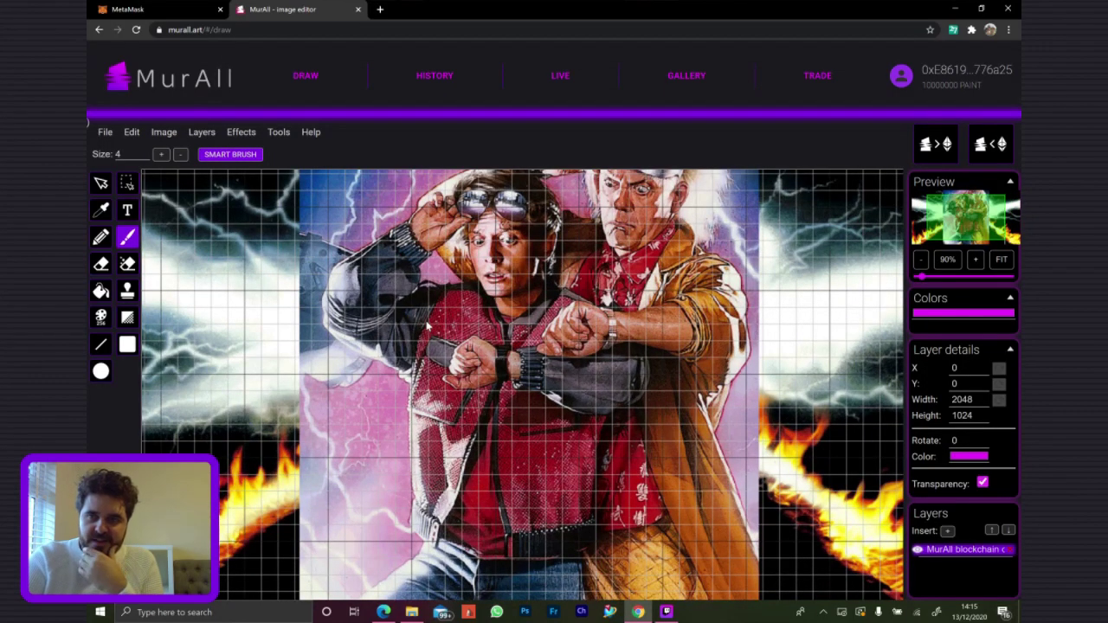
left_click_drag(971, 232, 960, 229)
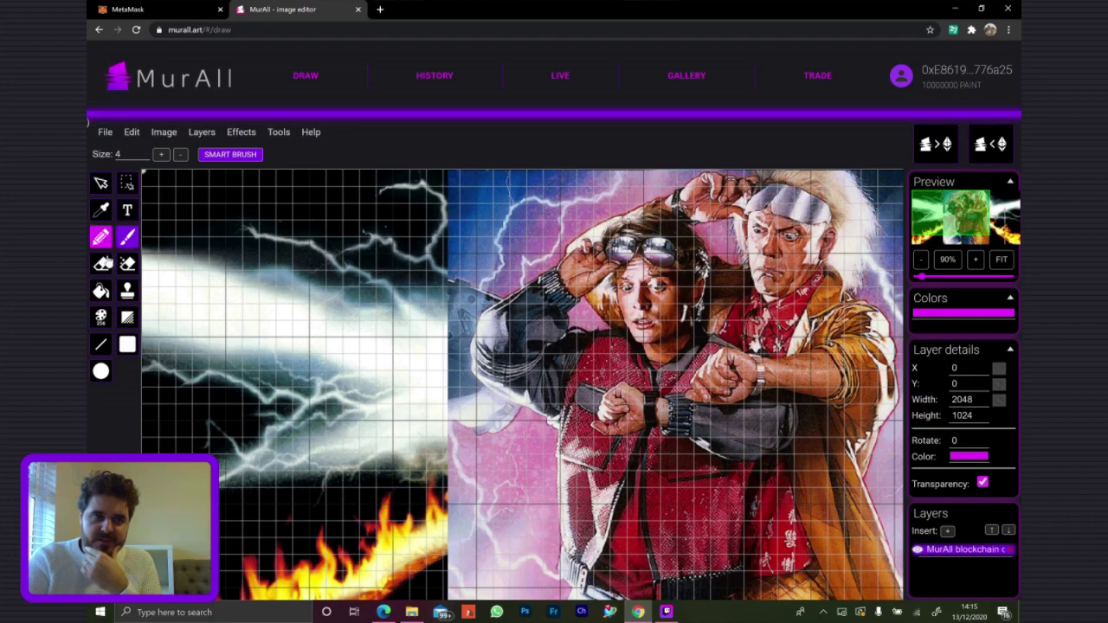
Try the brush and size 30 eraser on a magenta loop over the left-side lightning, rasterizing its layer for erasing, and delete that layer
mouse_move(309, 228)
left_mouse_down()
mouse_move(290, 299)
mouse_move(299, 232)
left_mouse_up()
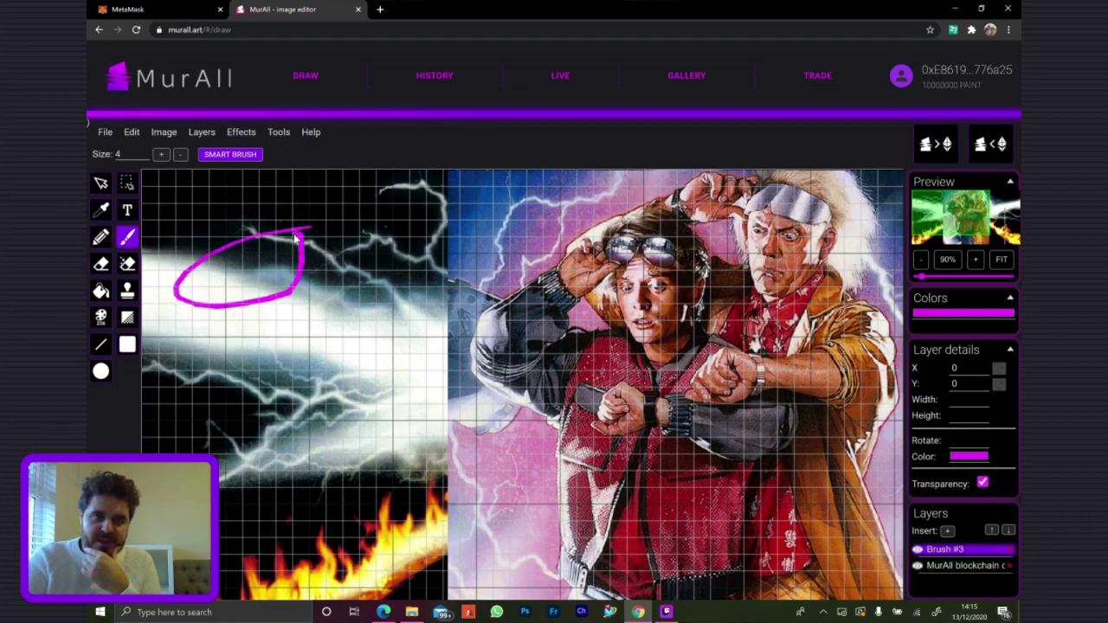
left_click(101, 264)
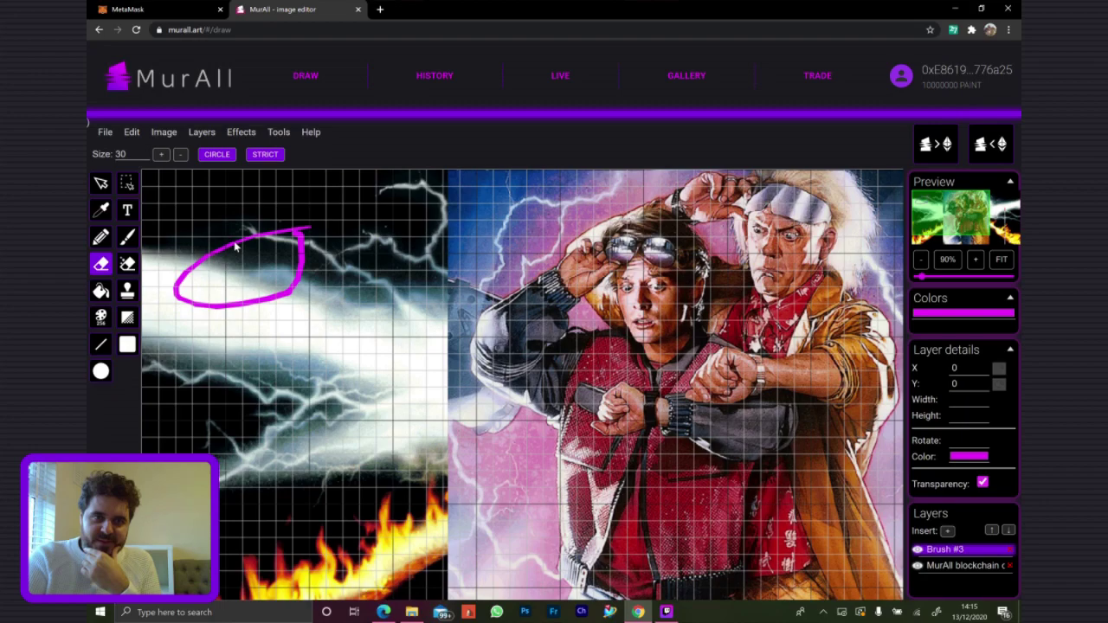
left_click(255, 244)
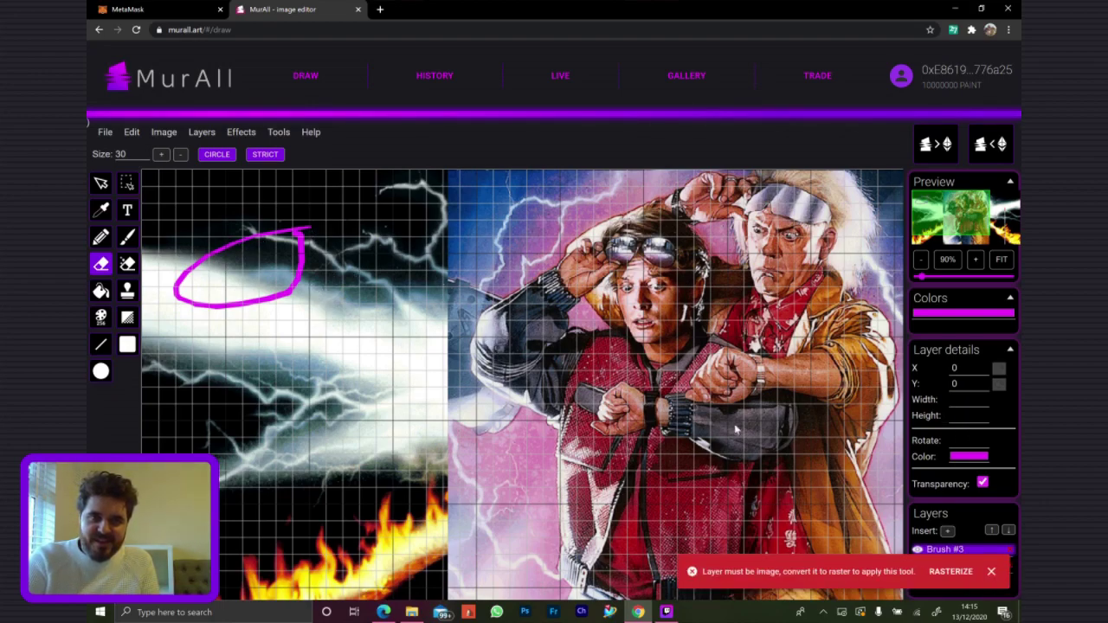
left_click(943, 571)
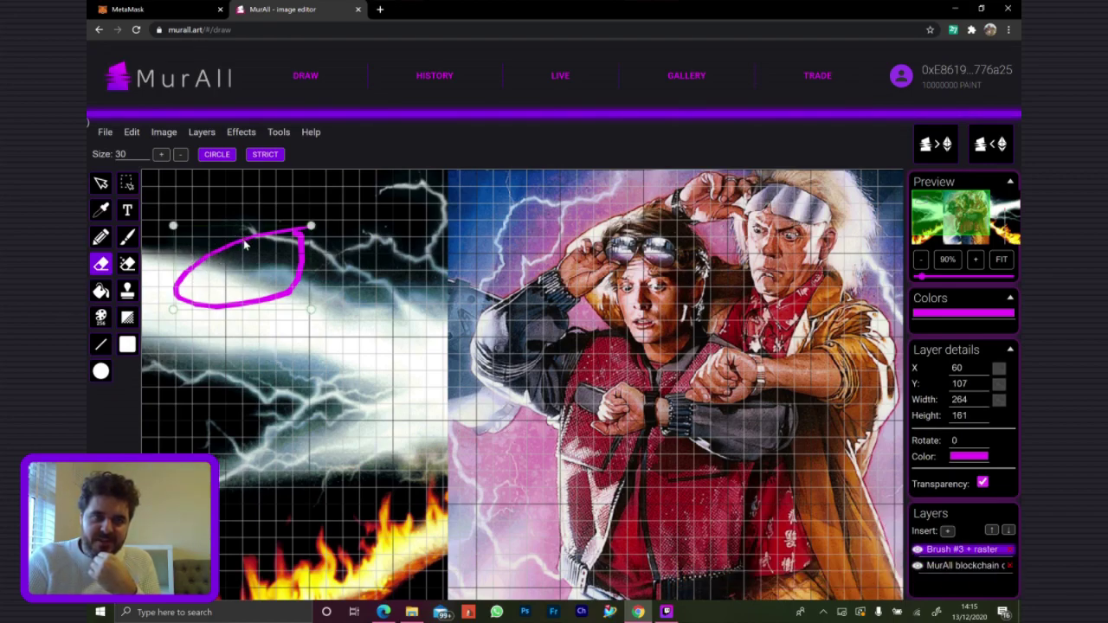
left_click_drag(245, 245, 301, 233)
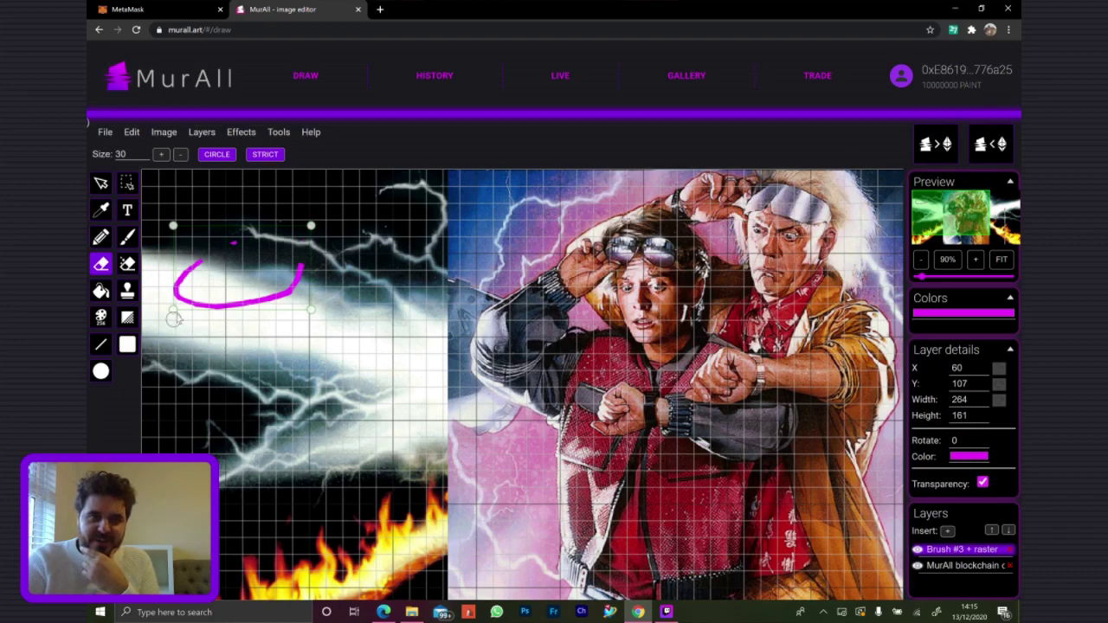
left_click(1009, 550)
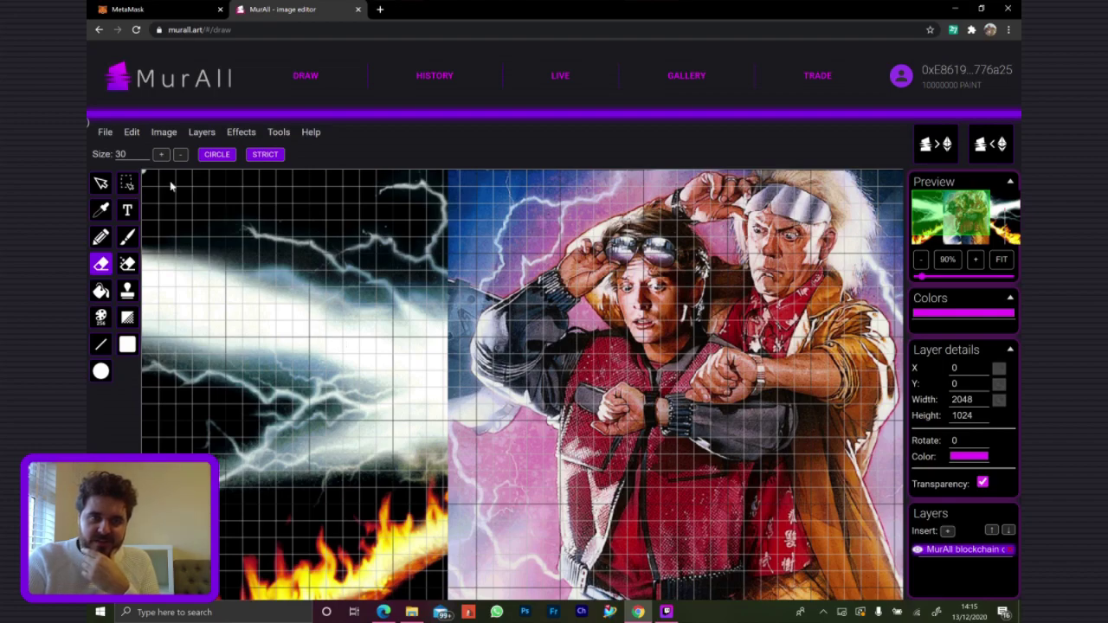
Open the tiger image from the Murall Demo folder on the Desktop as a new layer
left_click(105, 134)
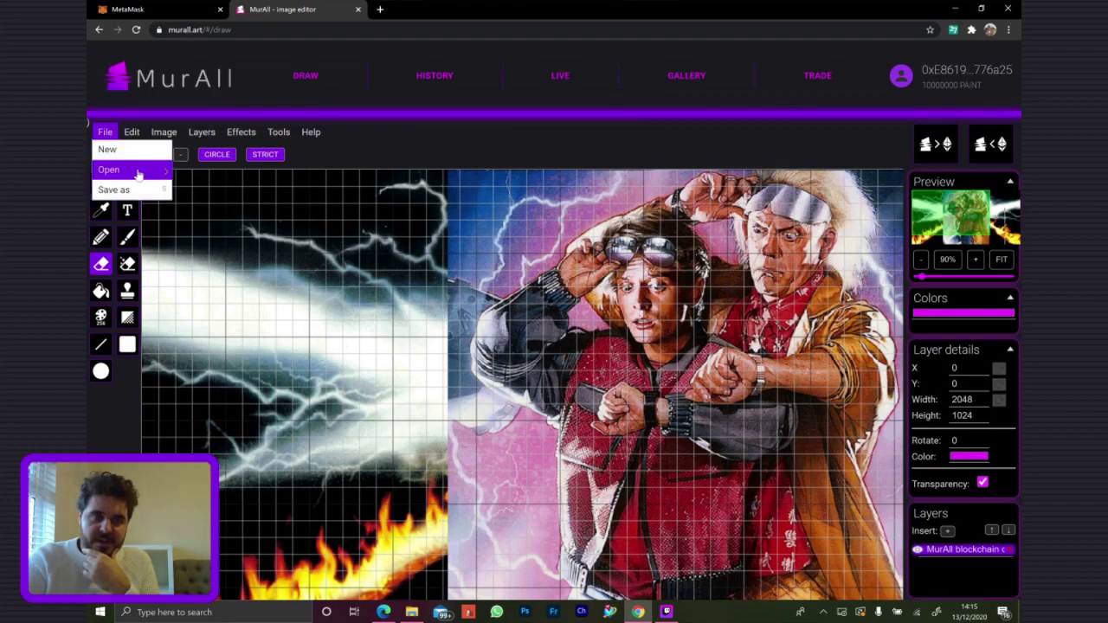
mouse_move(137, 176)
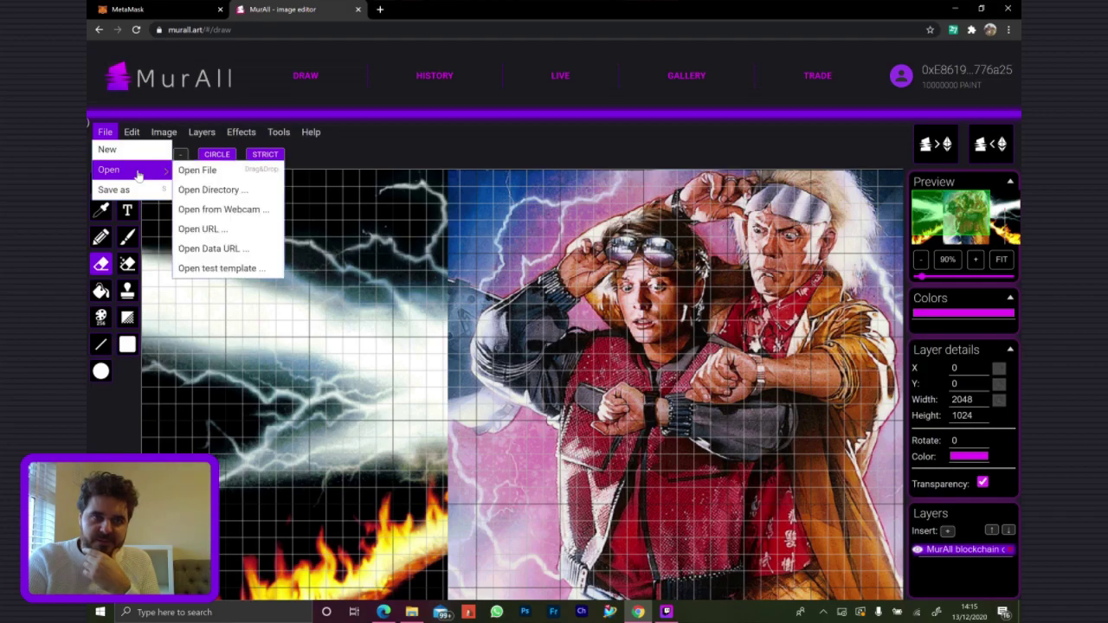
left_click(192, 170)
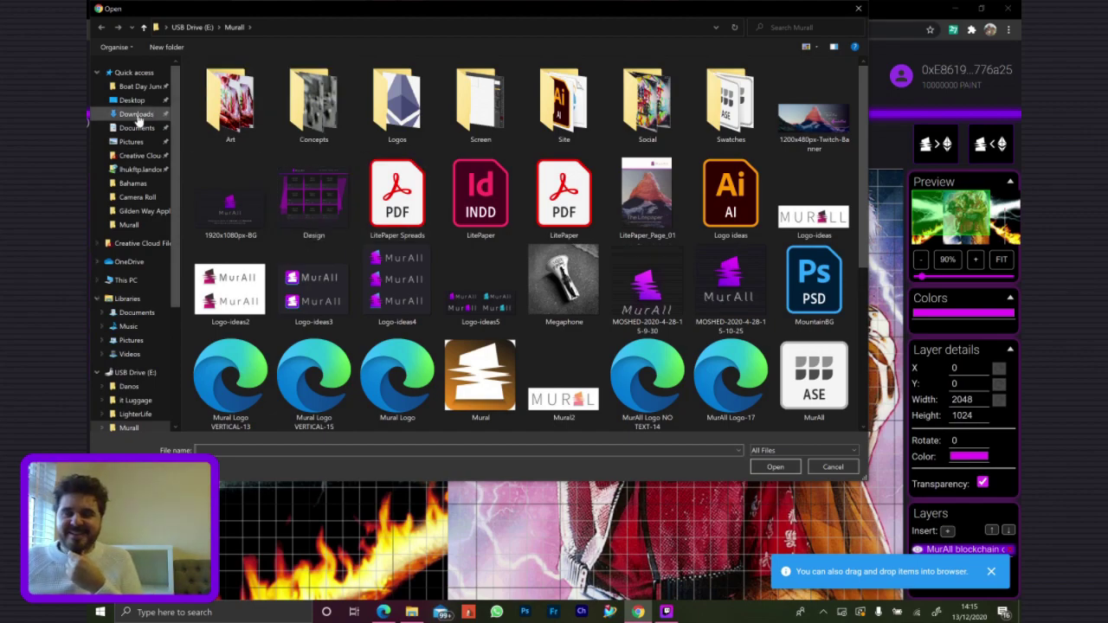
left_click(135, 101)
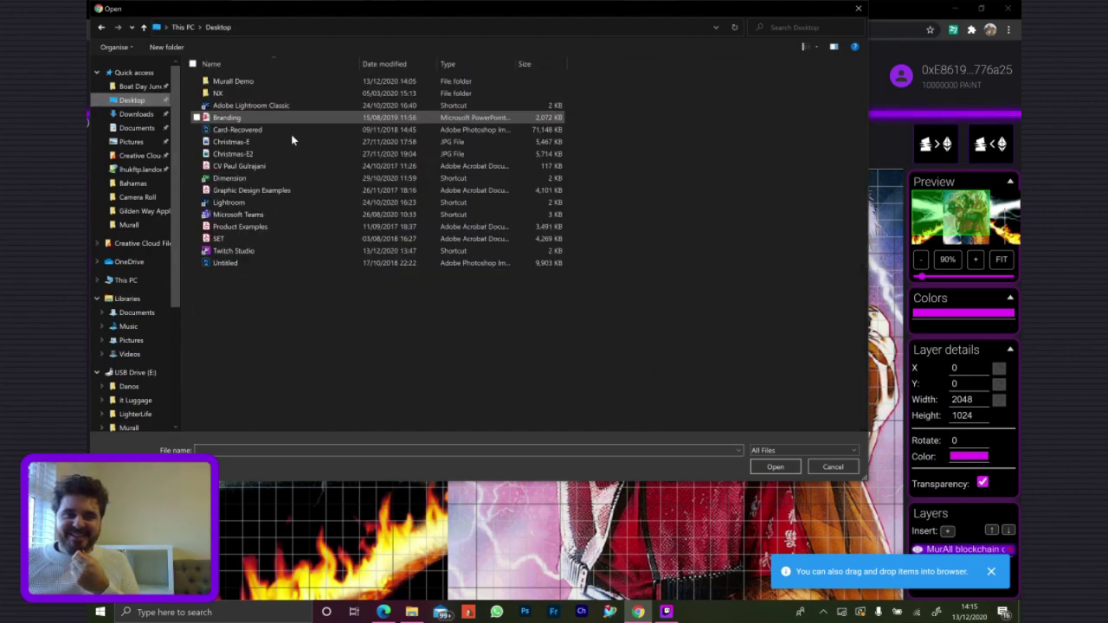
double_click(244, 82)
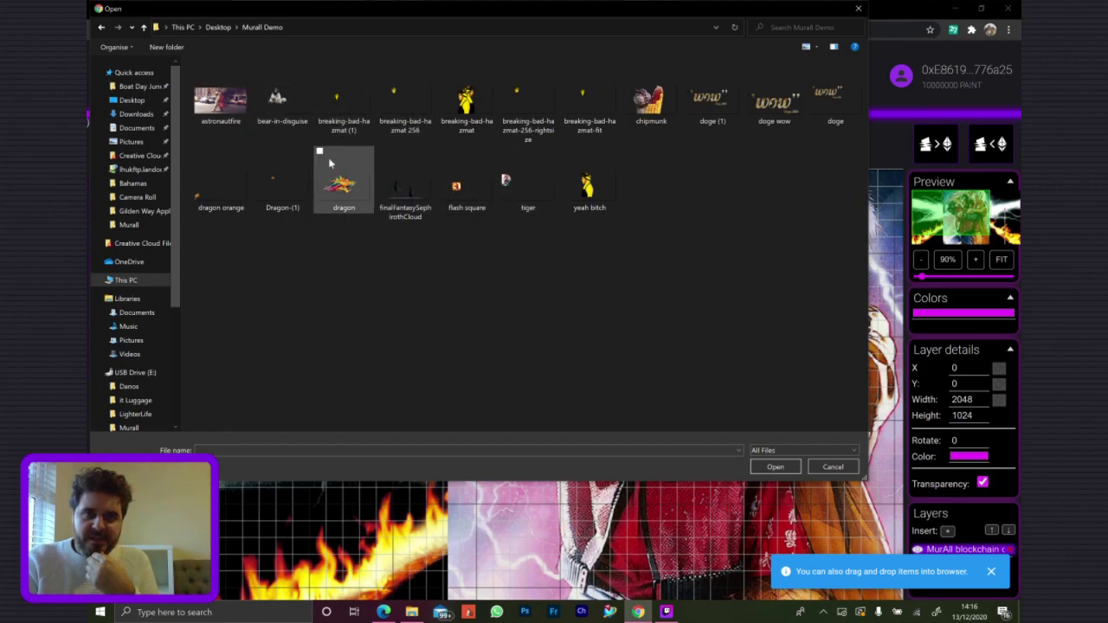
left_click(518, 201)
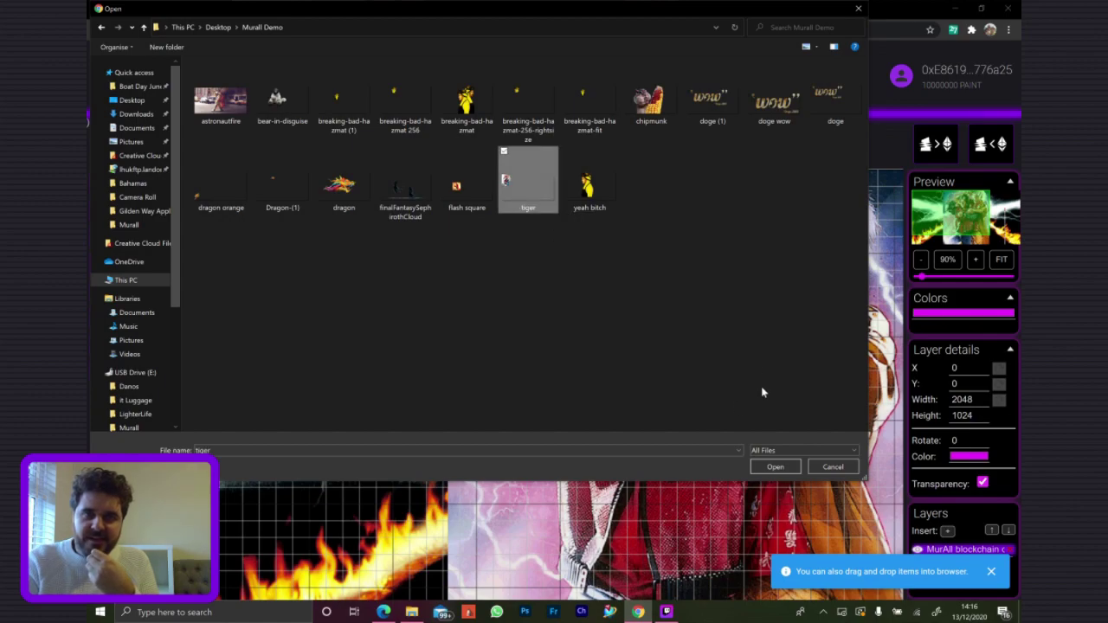
left_click(764, 465)
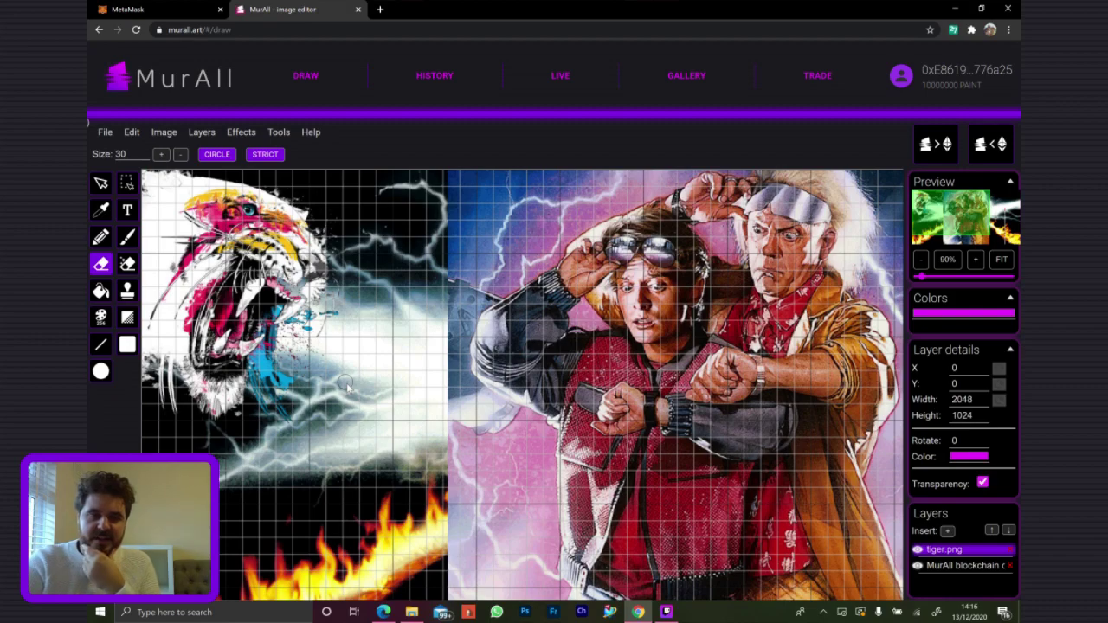
Convert the tiger layer to 256 colors with FloydSteinberg dithering and Serpentine enabled, and cancel the request to spend PAINT
left_click(102, 319)
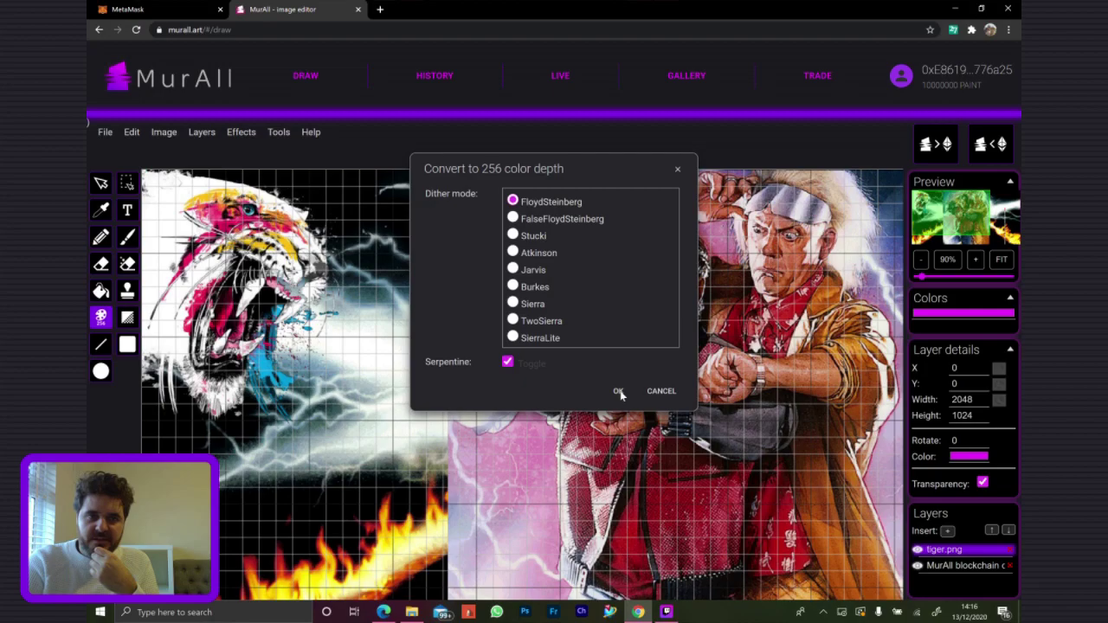
left_click(618, 391)
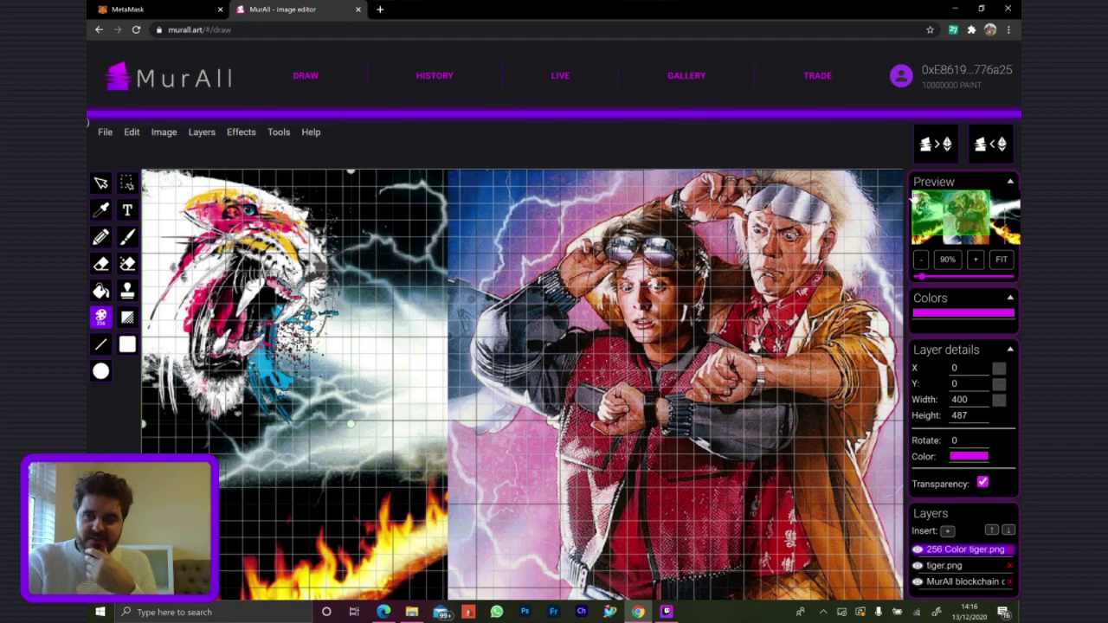
left_click(932, 149)
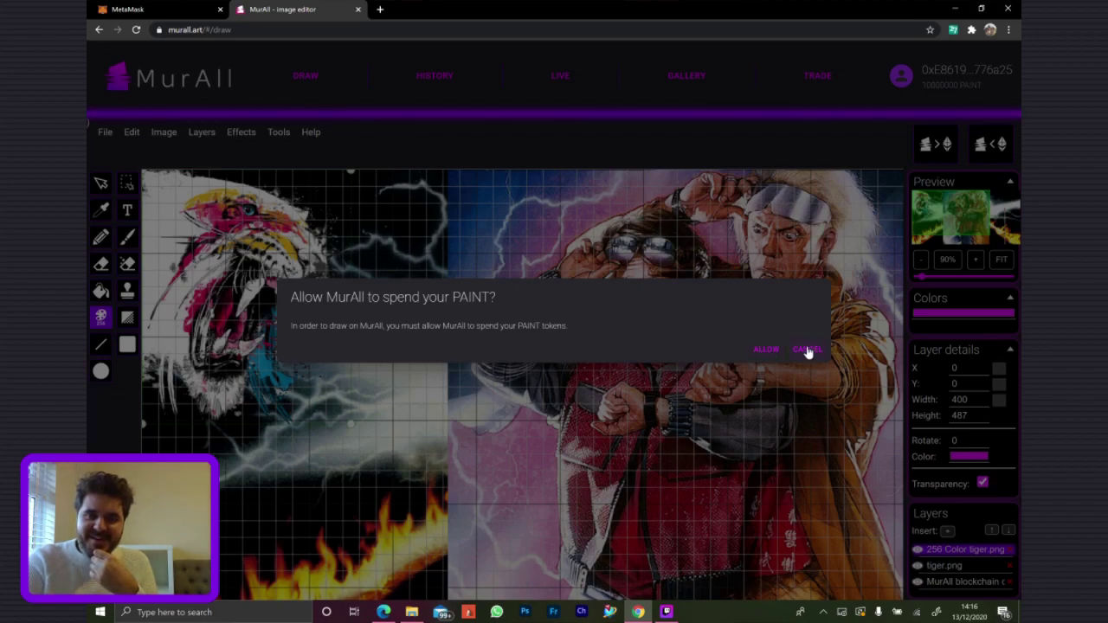
left_click(807, 350)
Move the 256-color tiger layer onto the left part of the central poster, at about X 579, Y 130
left_click(100, 184)
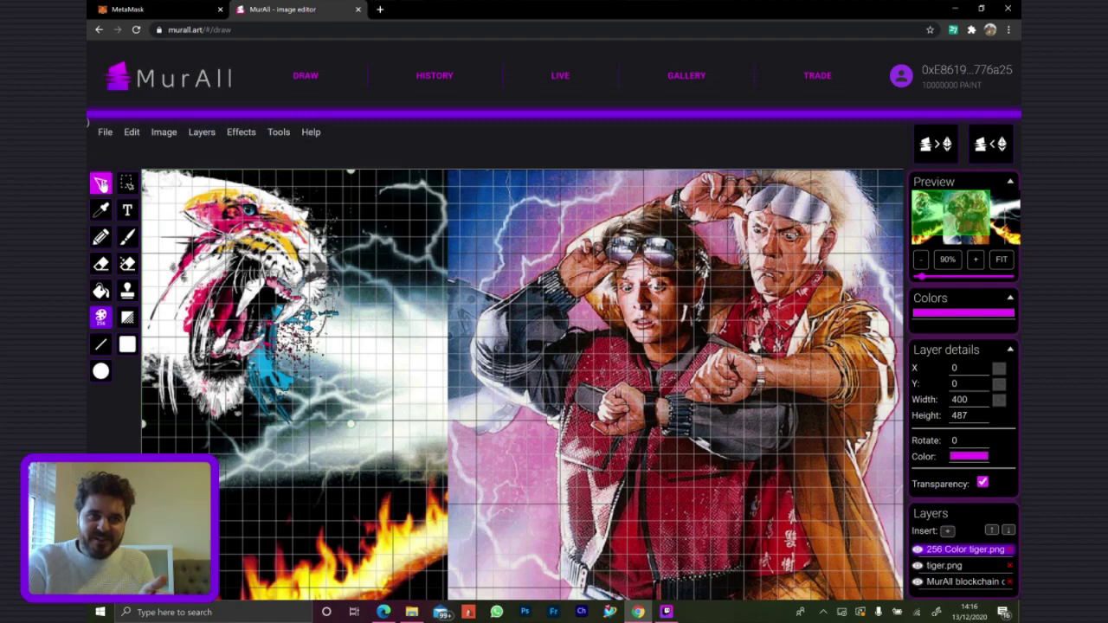
left_click_drag(239, 253, 458, 304)
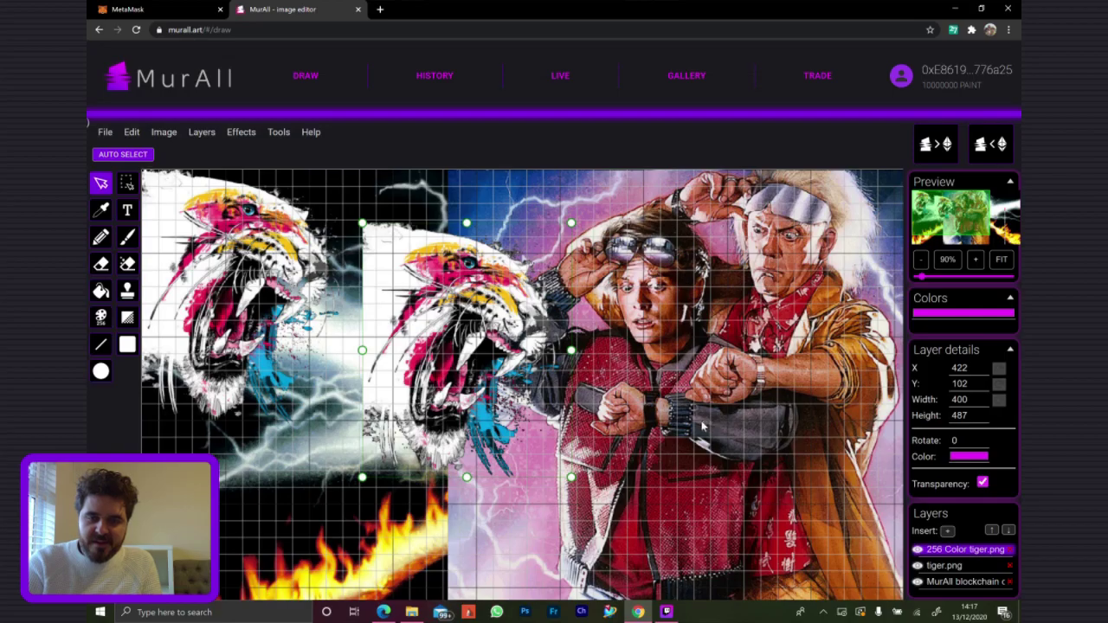
scroll(702, 426, "down", 2)
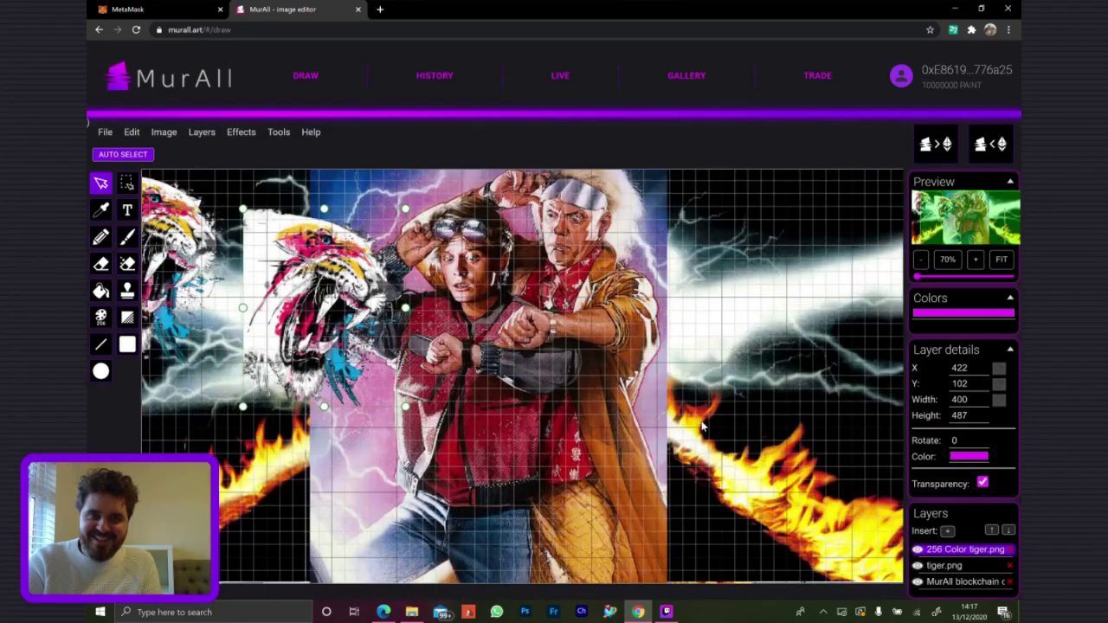
scroll(701, 426, "up", 3)
left_click_drag(702, 425, 801, 400)
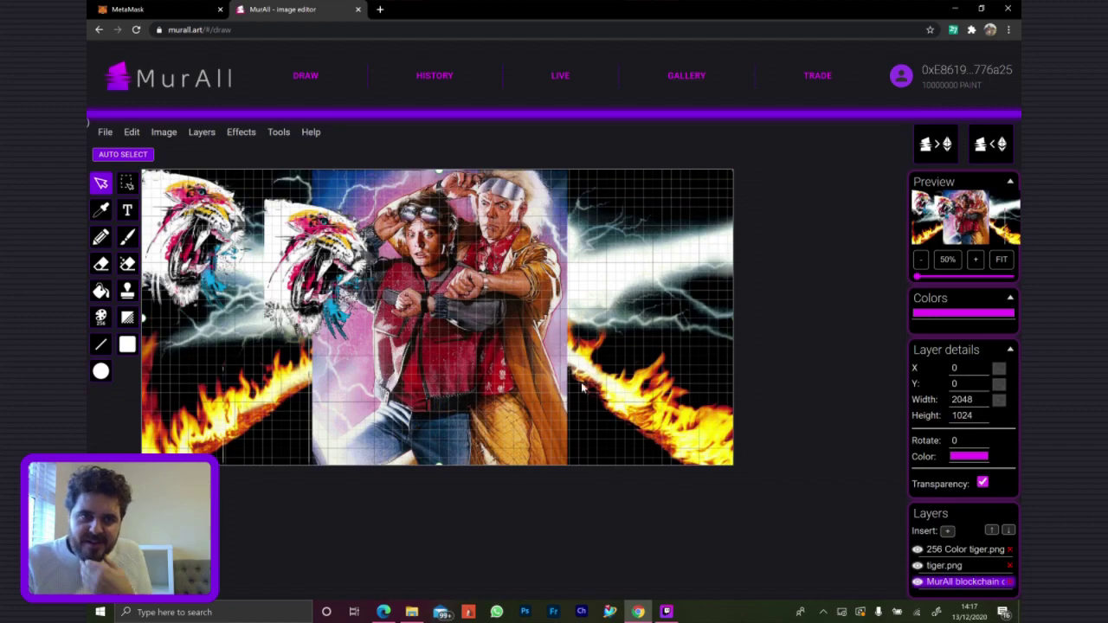
left_click(942, 566)
left_click(950, 552)
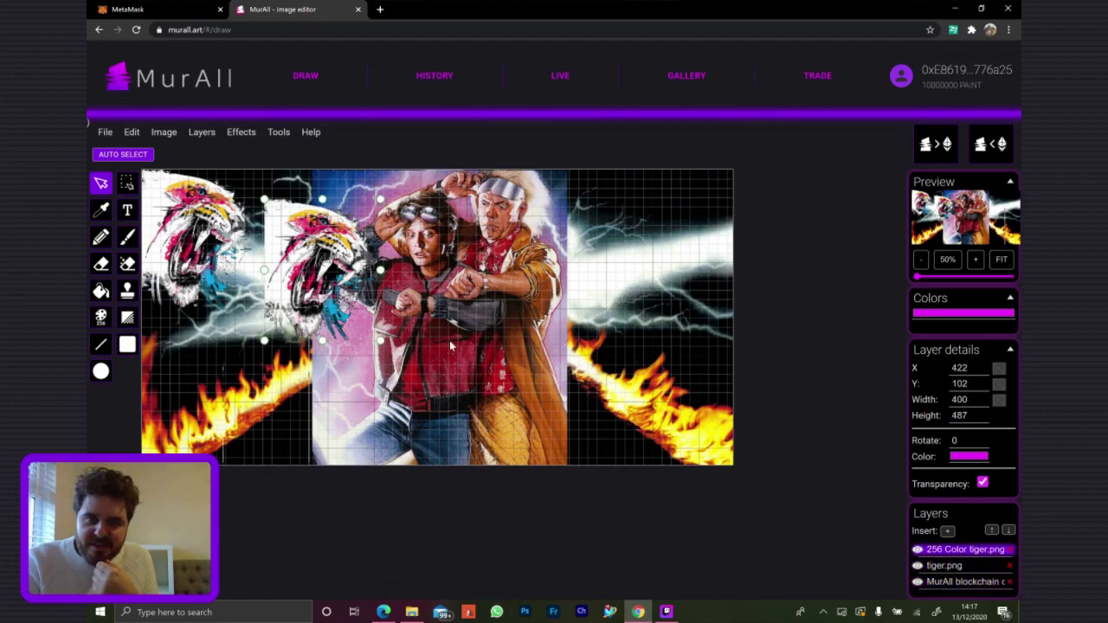
left_click_drag(322, 270, 368, 277)
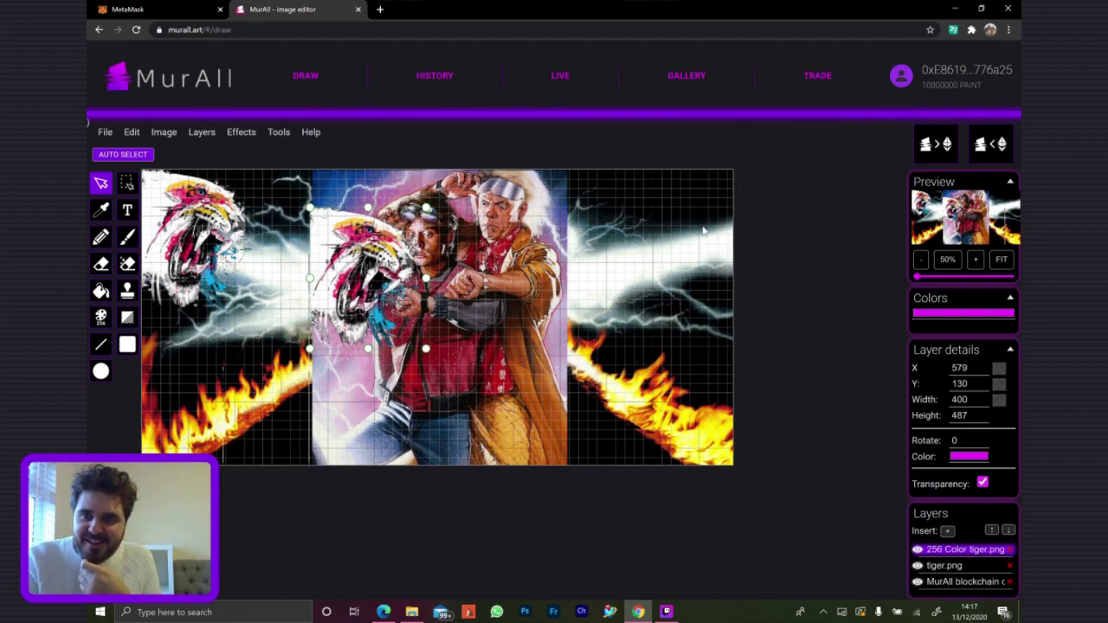
Start drawing the artwork on MurAll, allow it to spend PAINT, and examine the full transaction details in MetaMask
left_click(926, 145)
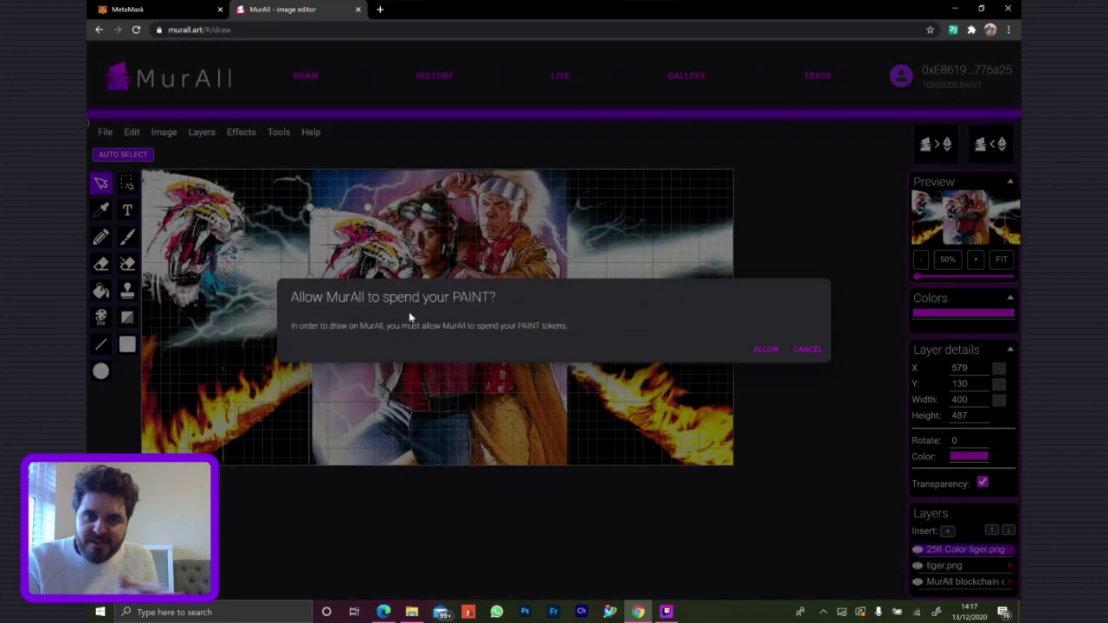
left_click(757, 352)
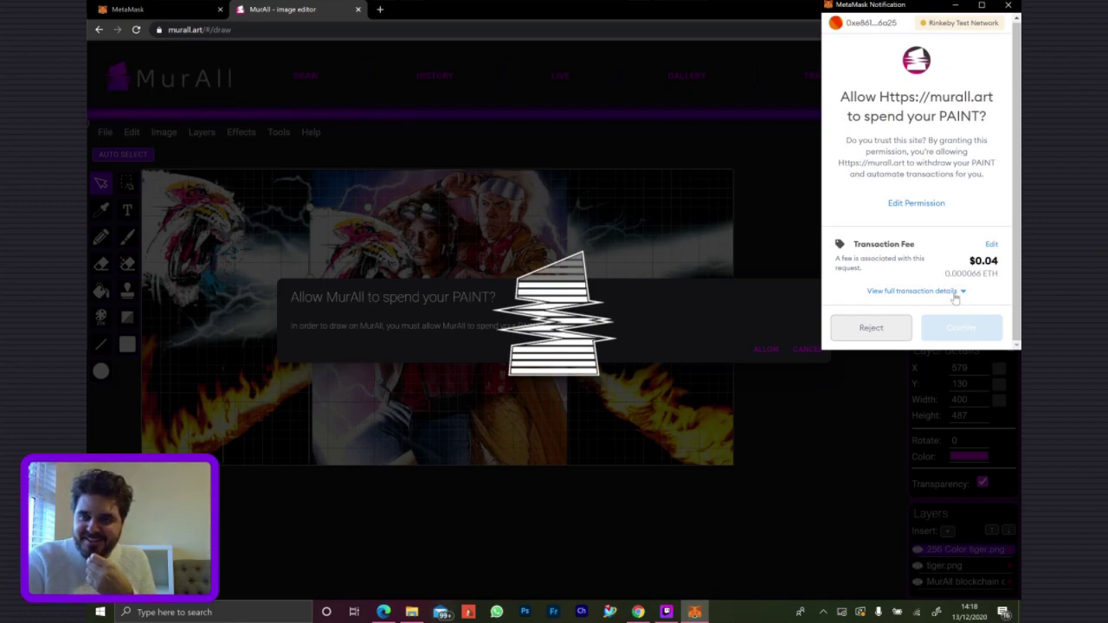
left_click(956, 294)
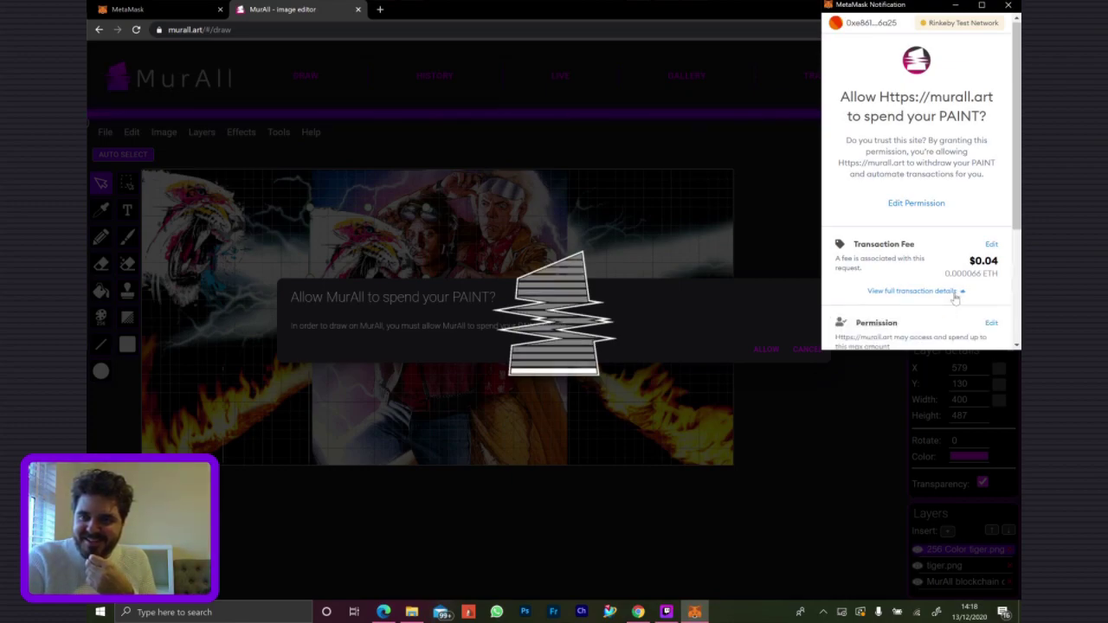
scroll(955, 297, "down", 3)
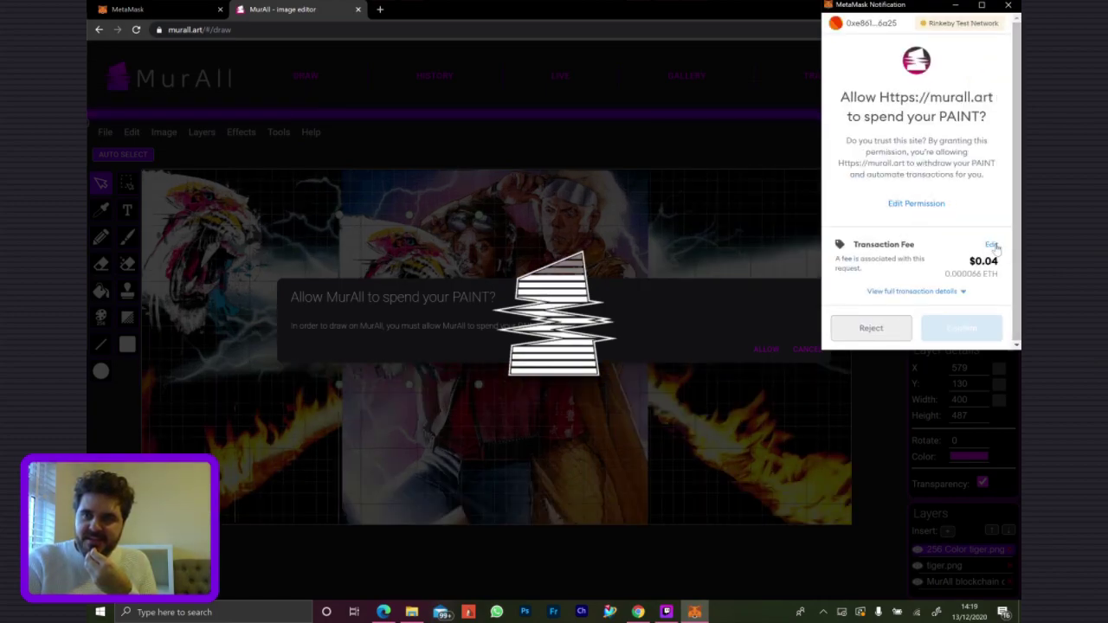
Check the Fast gas option for the transaction fee, leave it unsaved, and reject the PAINT spending request
left_click(998, 247)
left_click(984, 147)
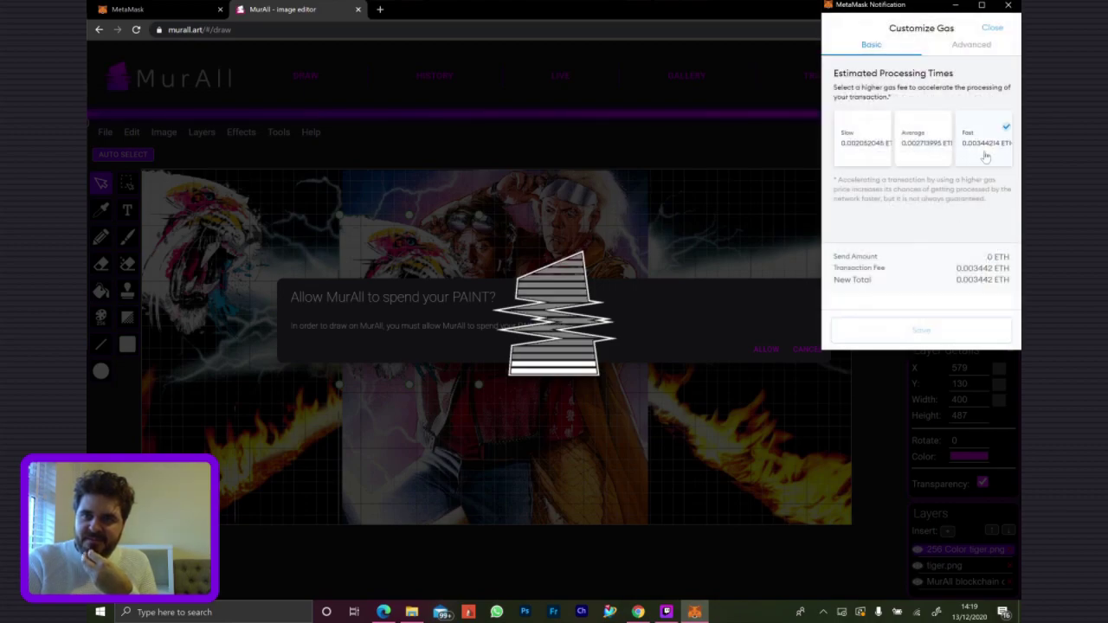
left_click(996, 30)
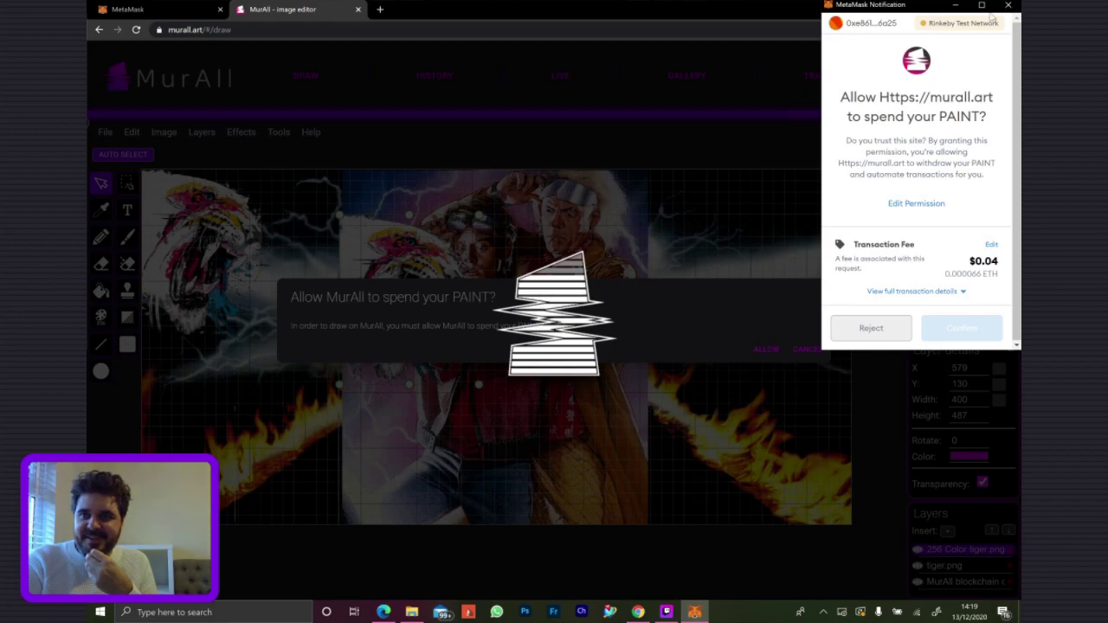
left_click(873, 330)
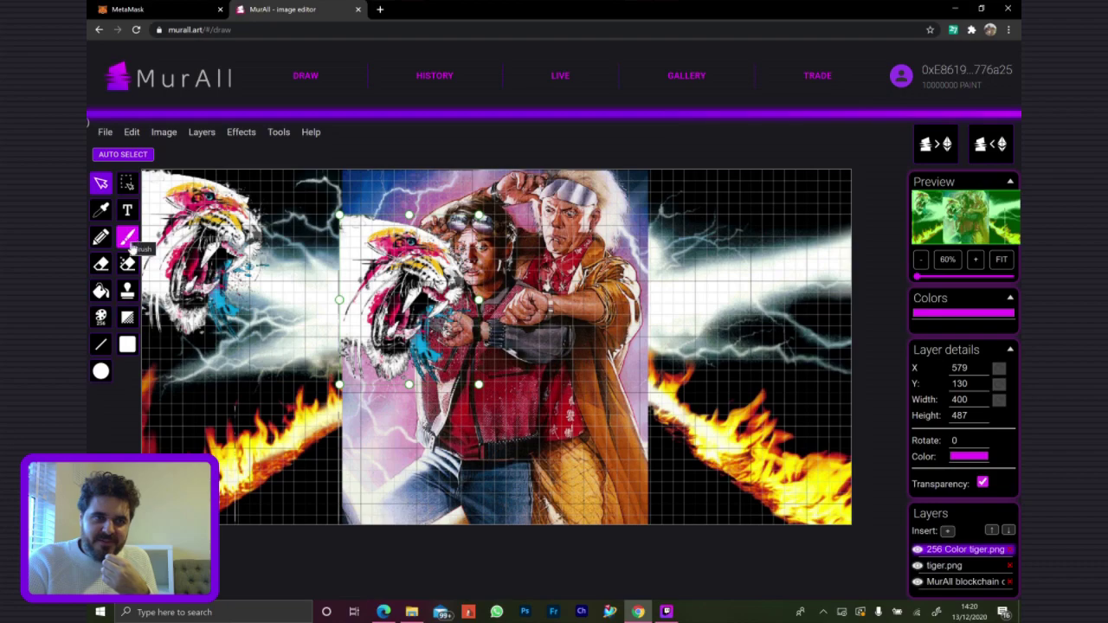
left_click(102, 239)
left_click(101, 239)
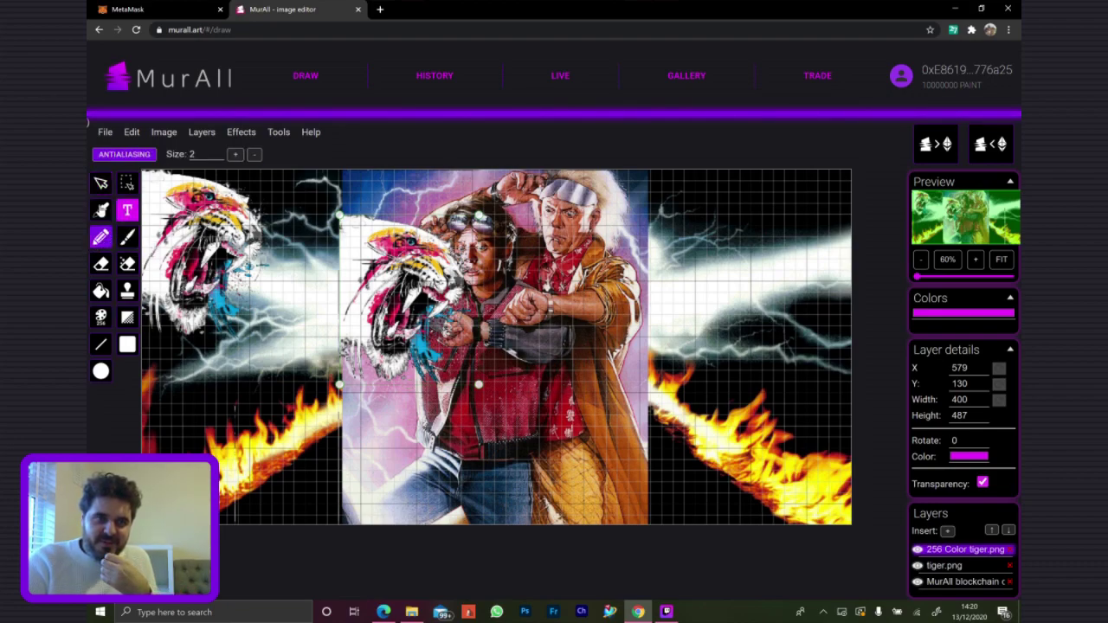
left_click(101, 210)
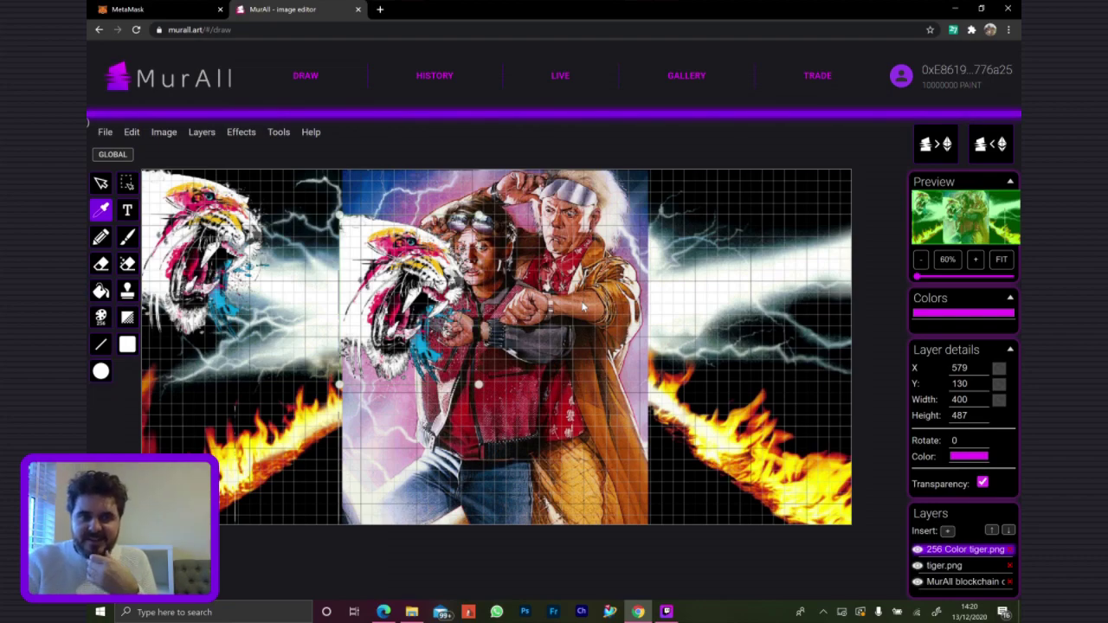
Add a text layer reading "hello" on the canvas just below the original tiger
left_click(129, 211)
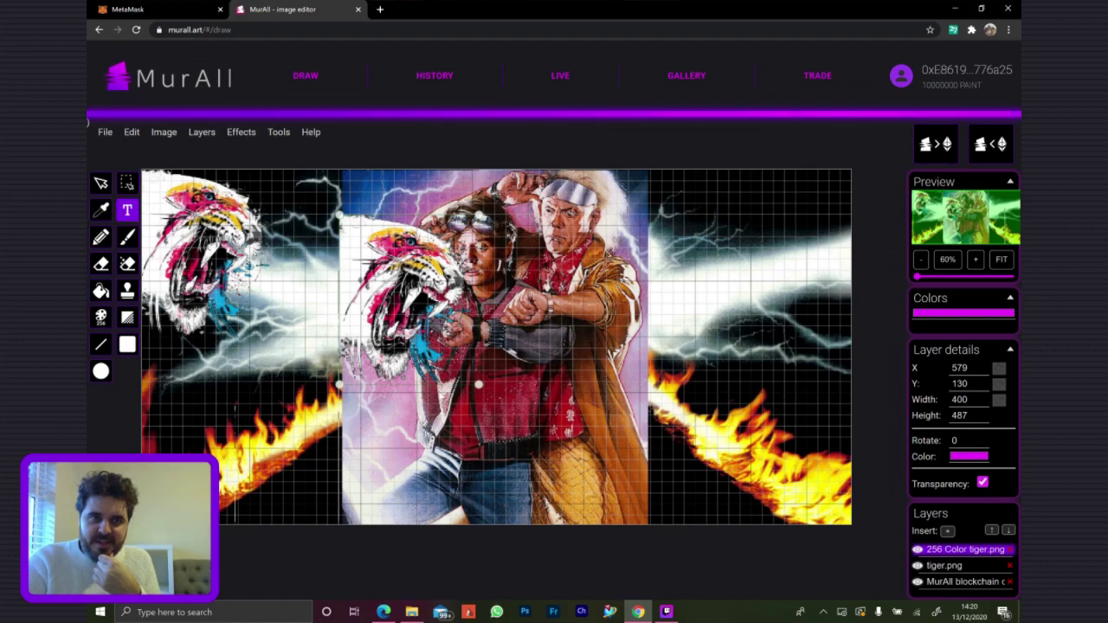
left_click(261, 316)
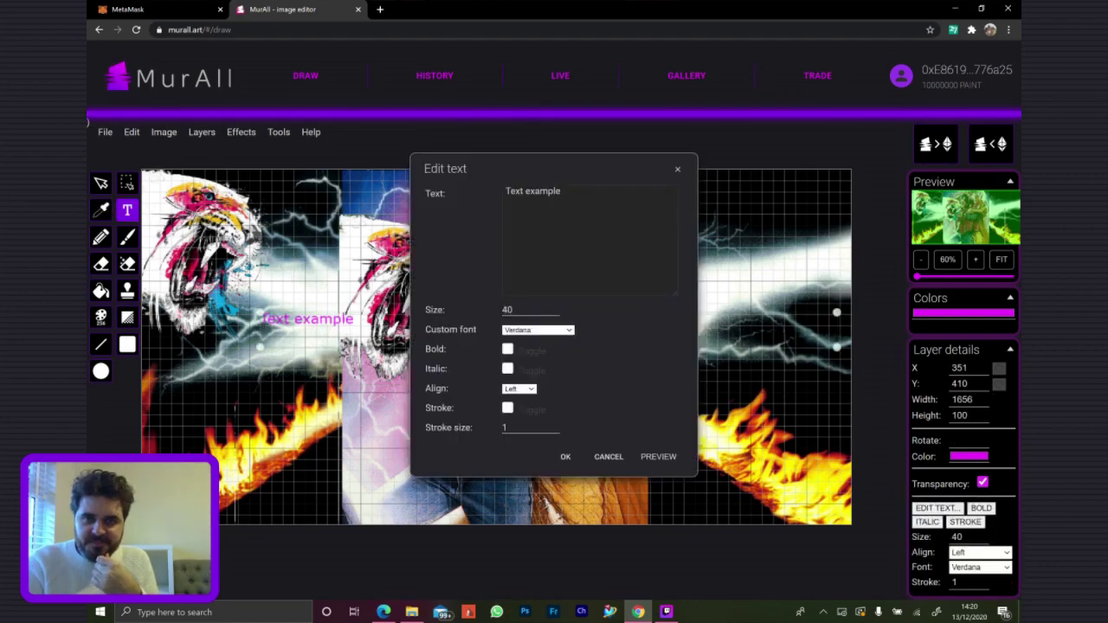
key("ctrl+a")
type("hello")
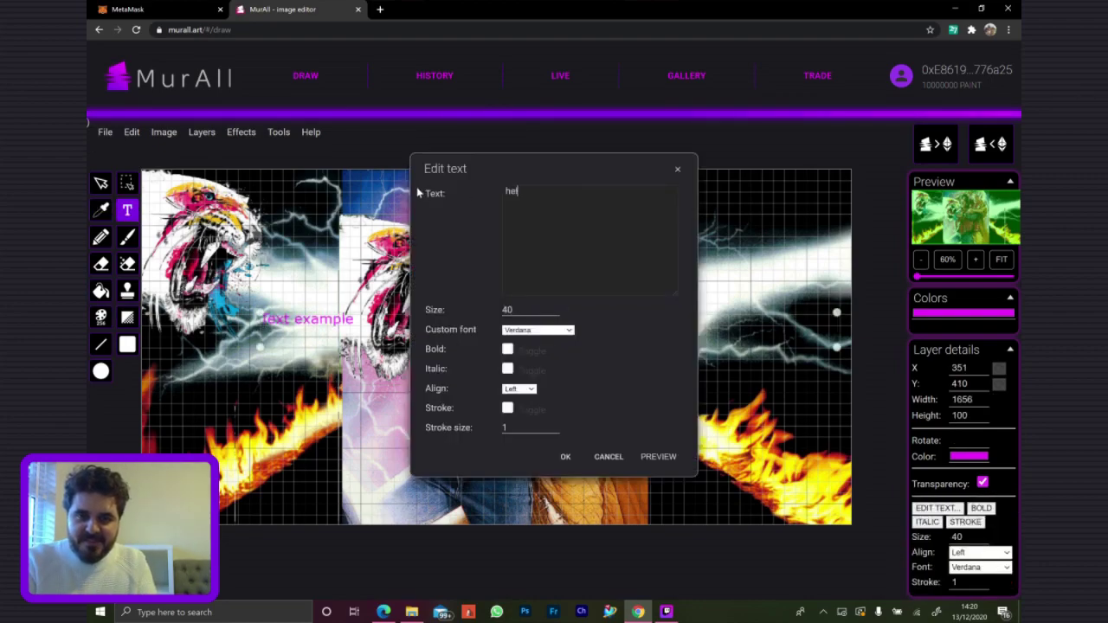
left_click(566, 457)
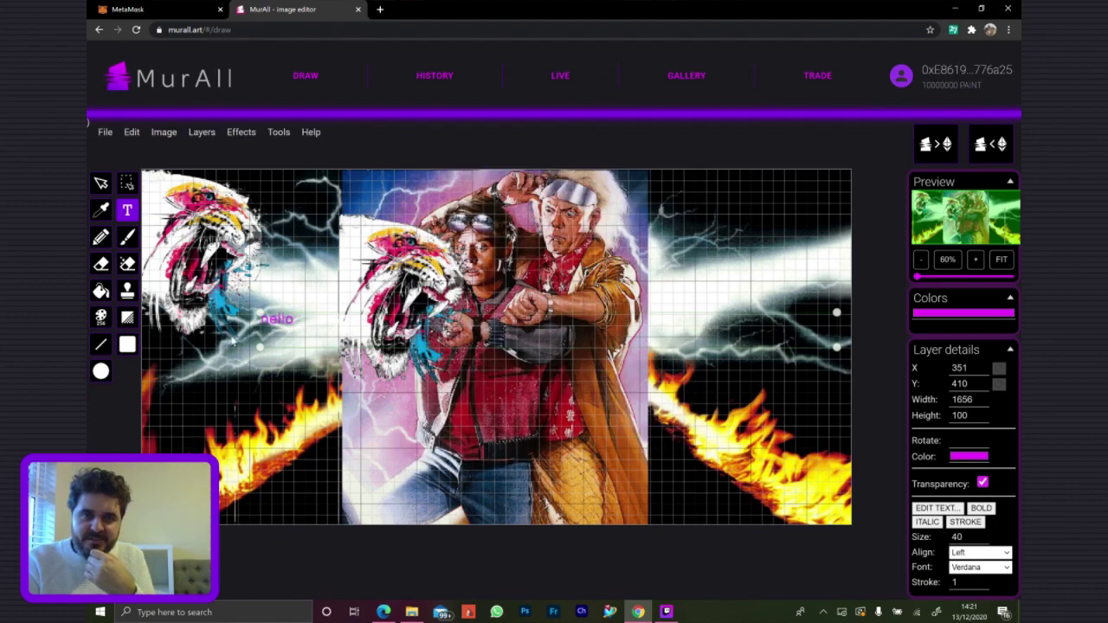
Move the "hello" text onto the central poster at about X 930, Y 632, and delete its layer
left_click(102, 187)
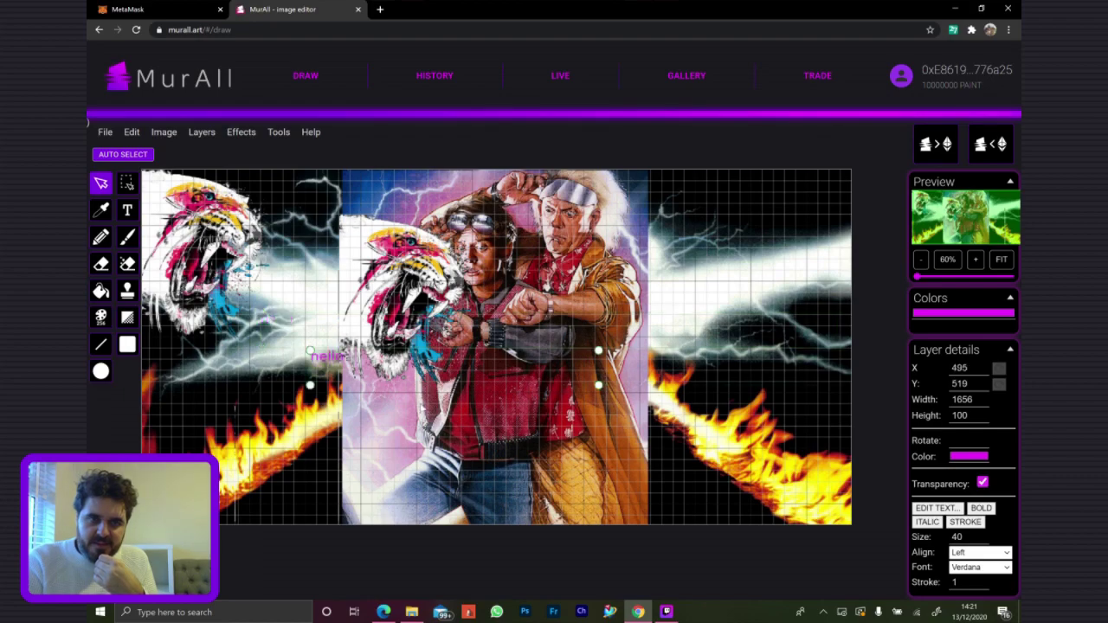
left_click_drag(286, 322, 485, 400)
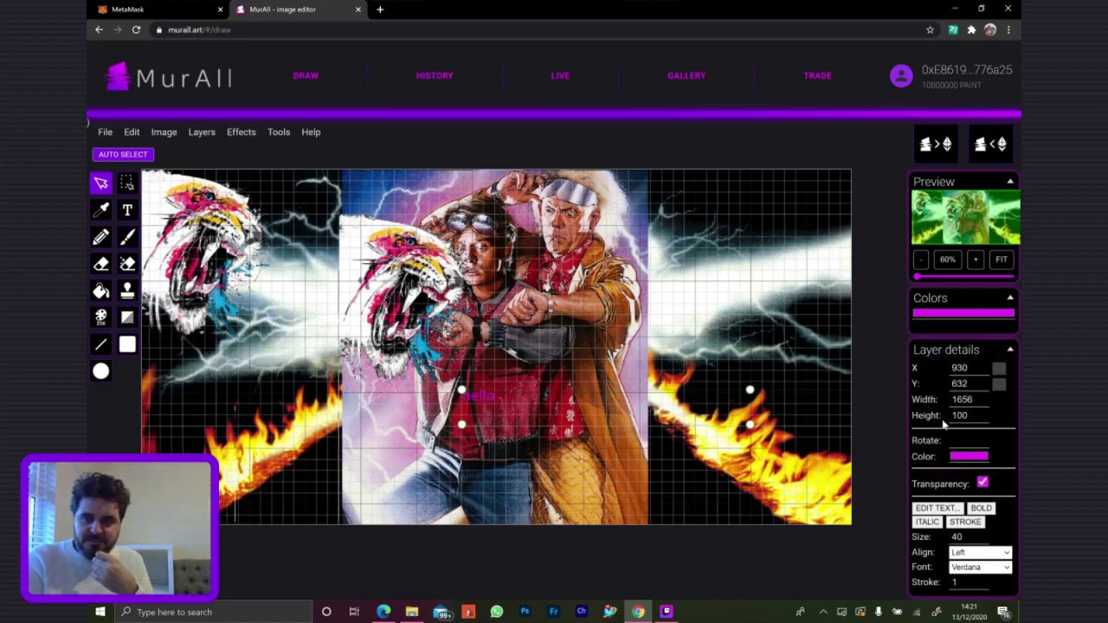
scroll(948, 502, "down", 2)
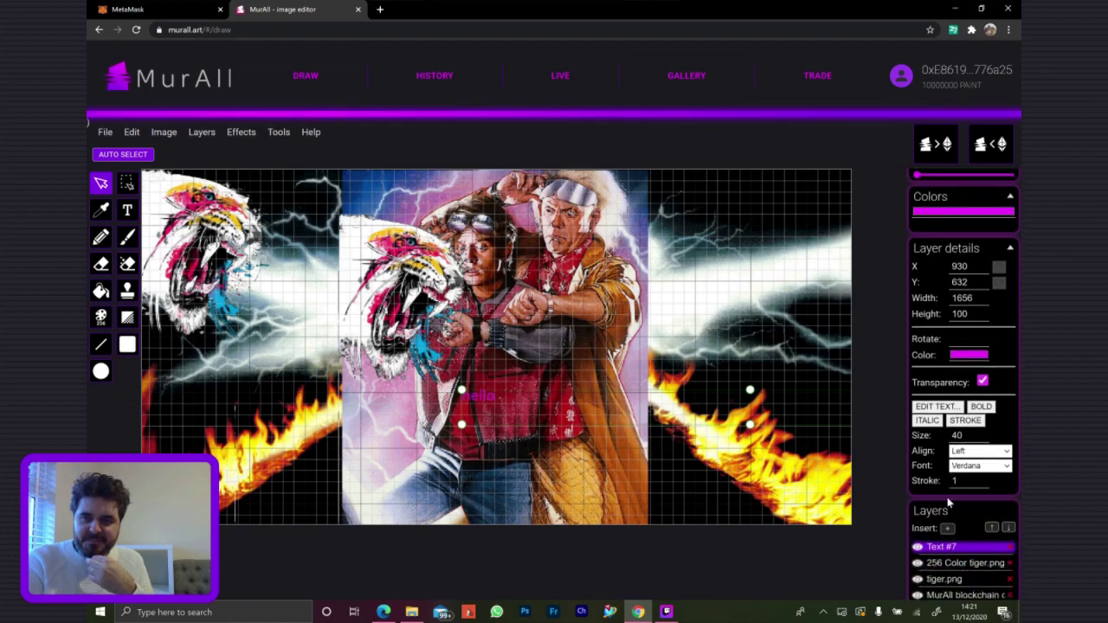
left_click(1010, 536)
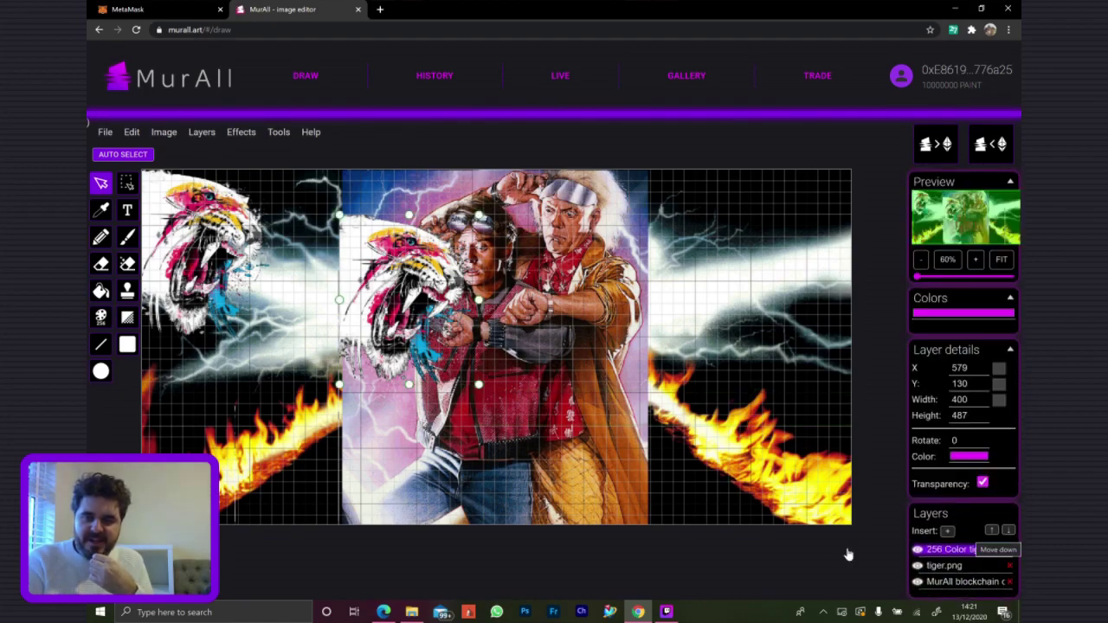
Check the account's ETH and PAINT balances in the MetaMask wallet, and close it
left_click(971, 29)
left_click(882, 113)
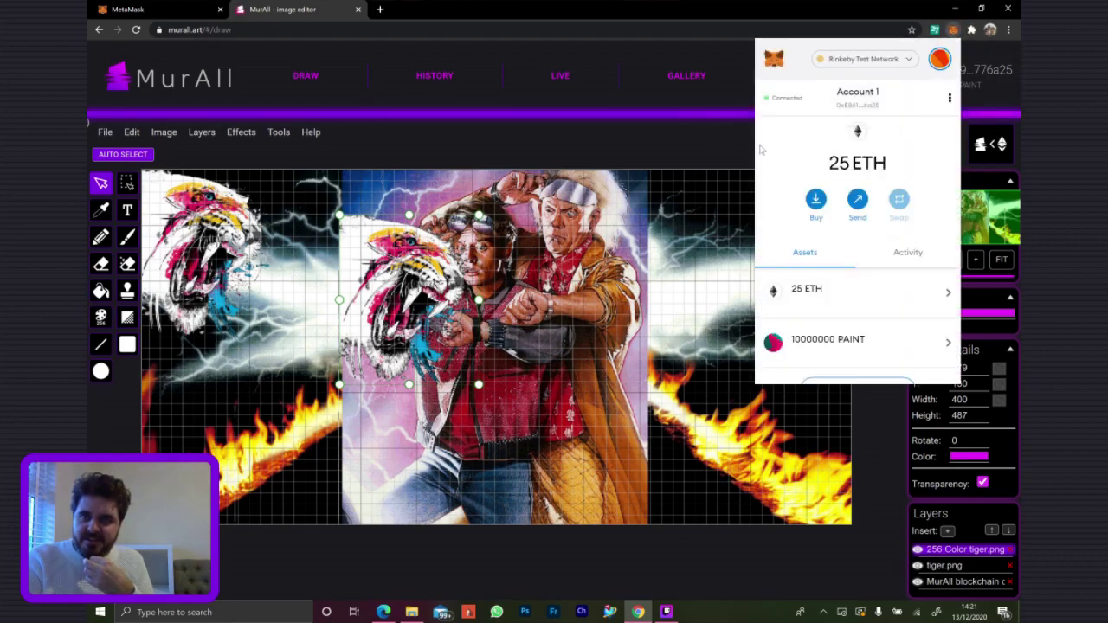
left_click(720, 149)
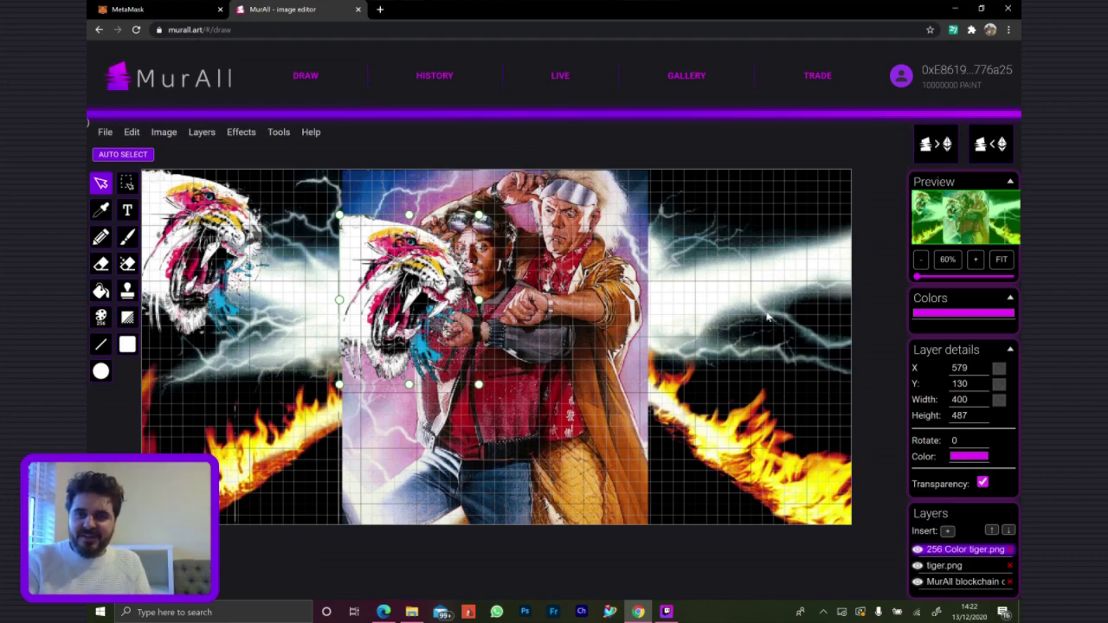
Replace the 256-color tiger layer with a fresh FloydSteinberg conversion of tiger.png with Serpentine enabled, and move it to about X 582, Y 71
left_click(1009, 549)
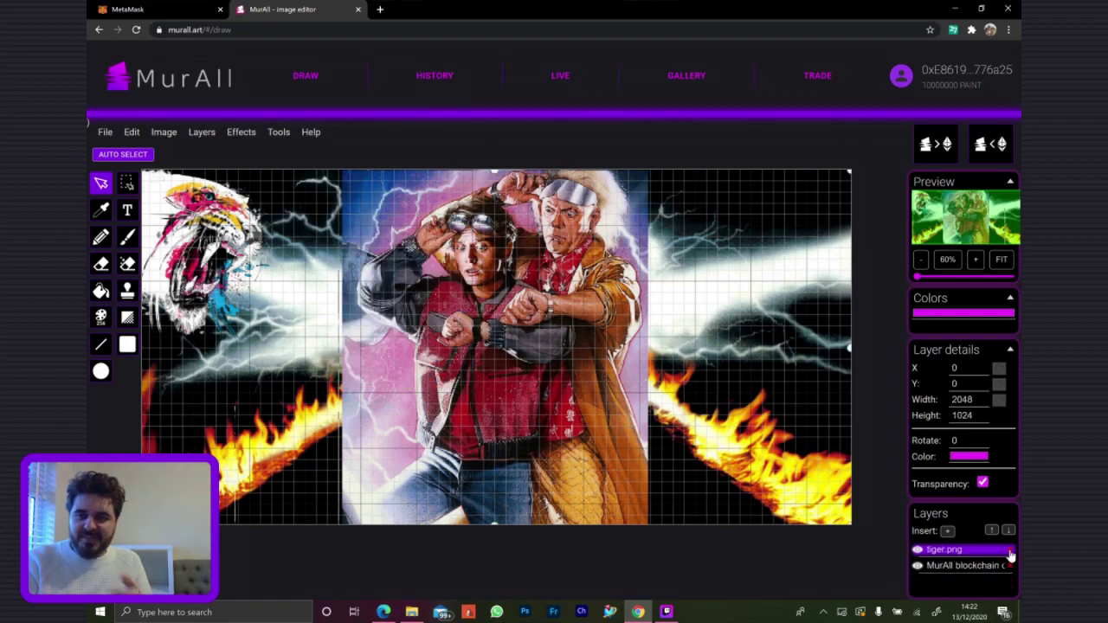
left_click(100, 320)
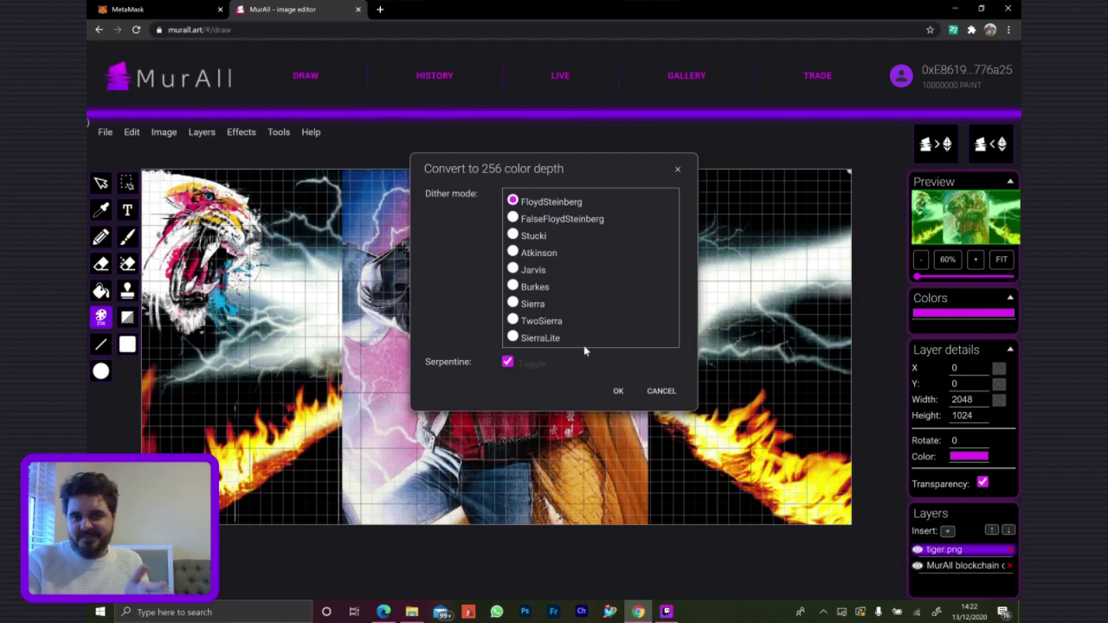
left_click(618, 392)
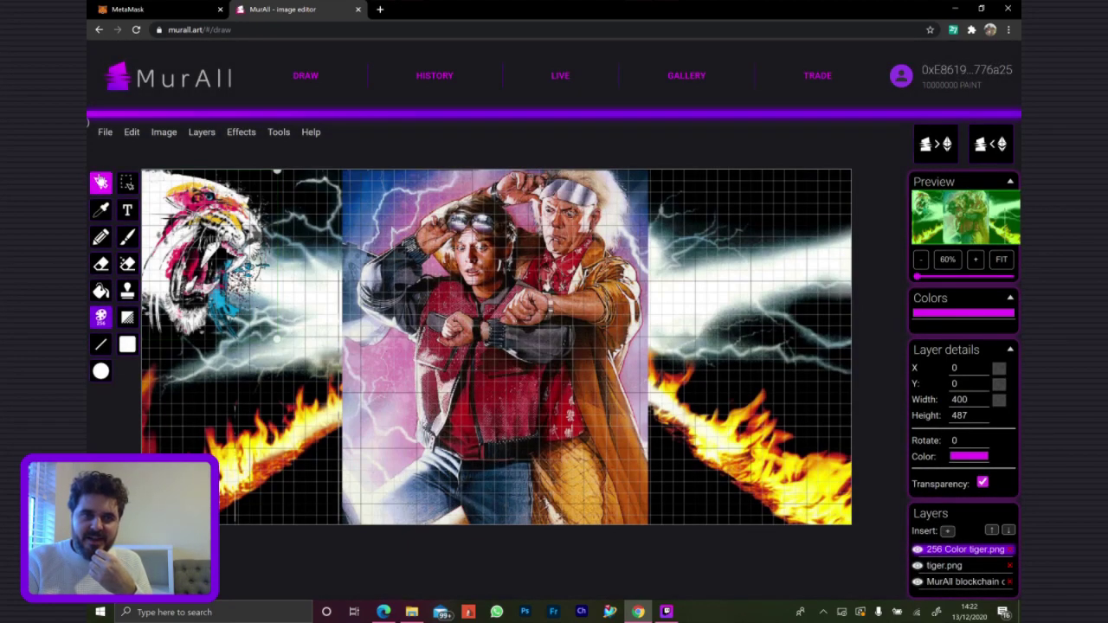
left_click(100, 181)
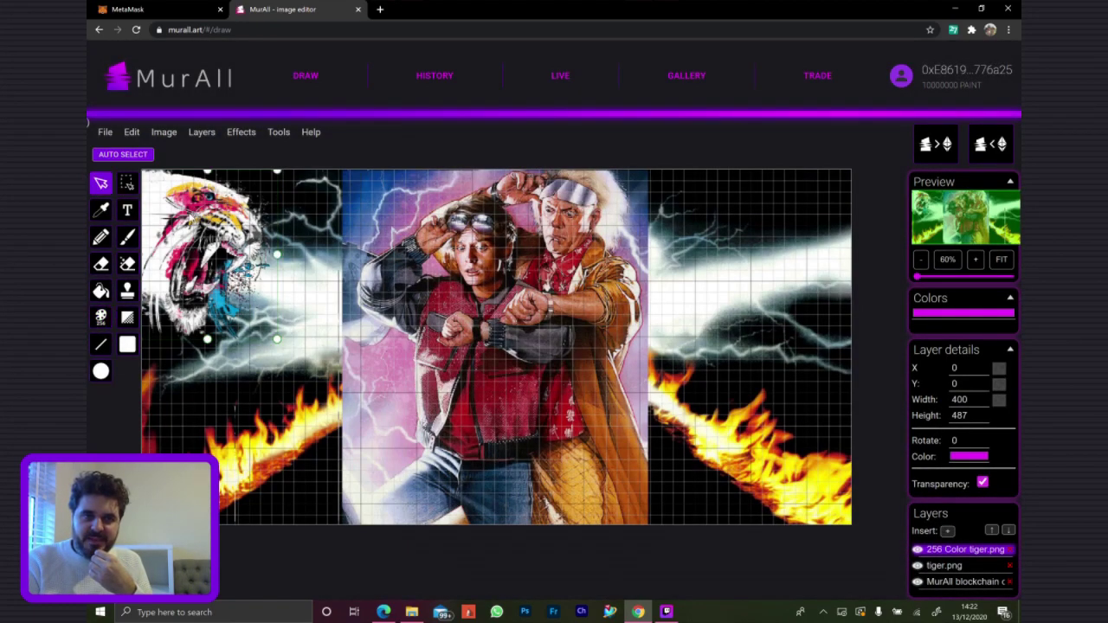
left_click_drag(246, 294, 438, 313)
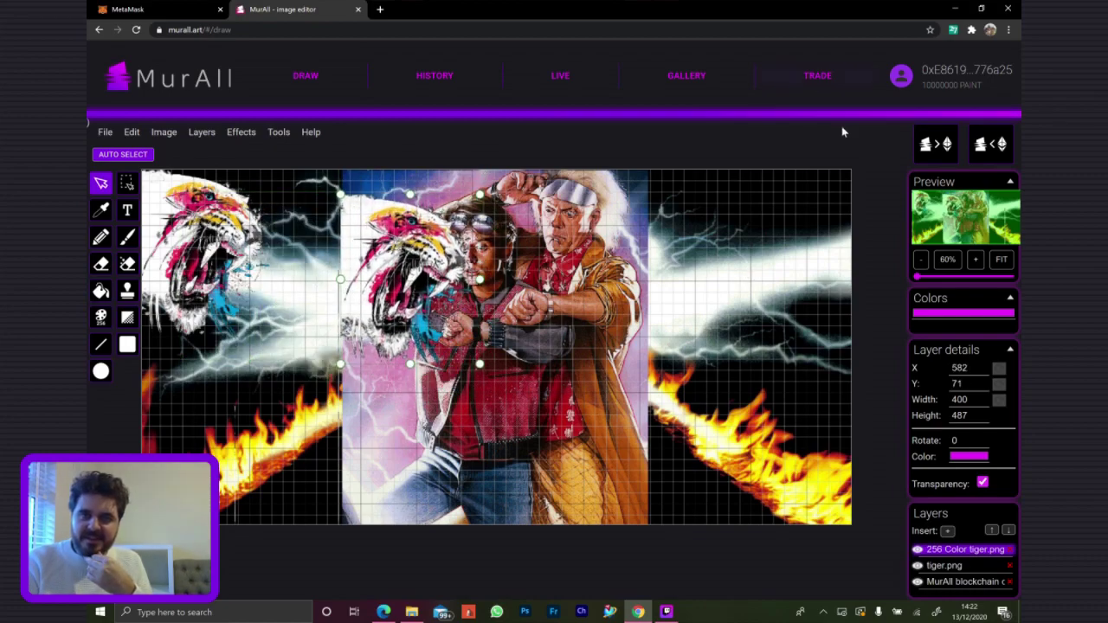
Start drawing the artwork, allow MurAll to spend PAINT, and confirm the spending permission in MetaMask
left_click(925, 147)
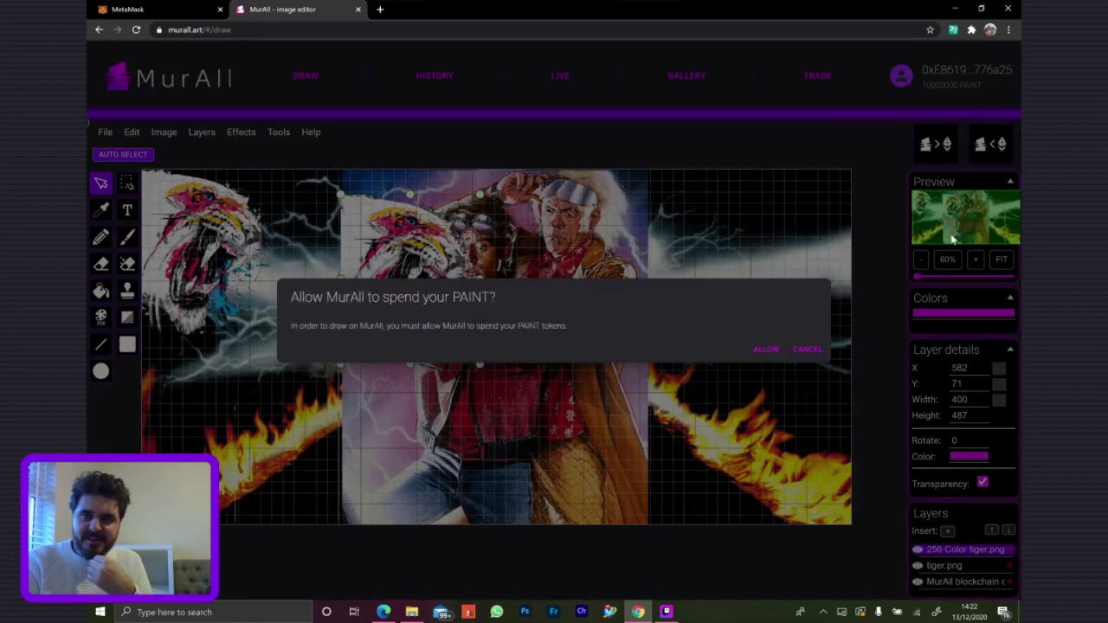
left_click(767, 350)
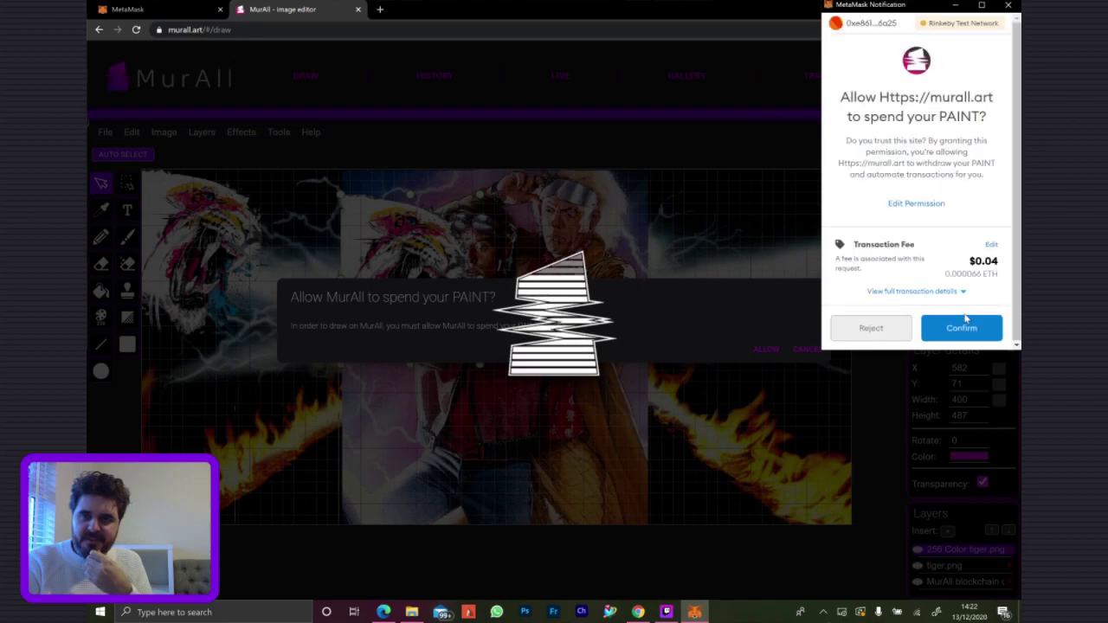
left_click(955, 330)
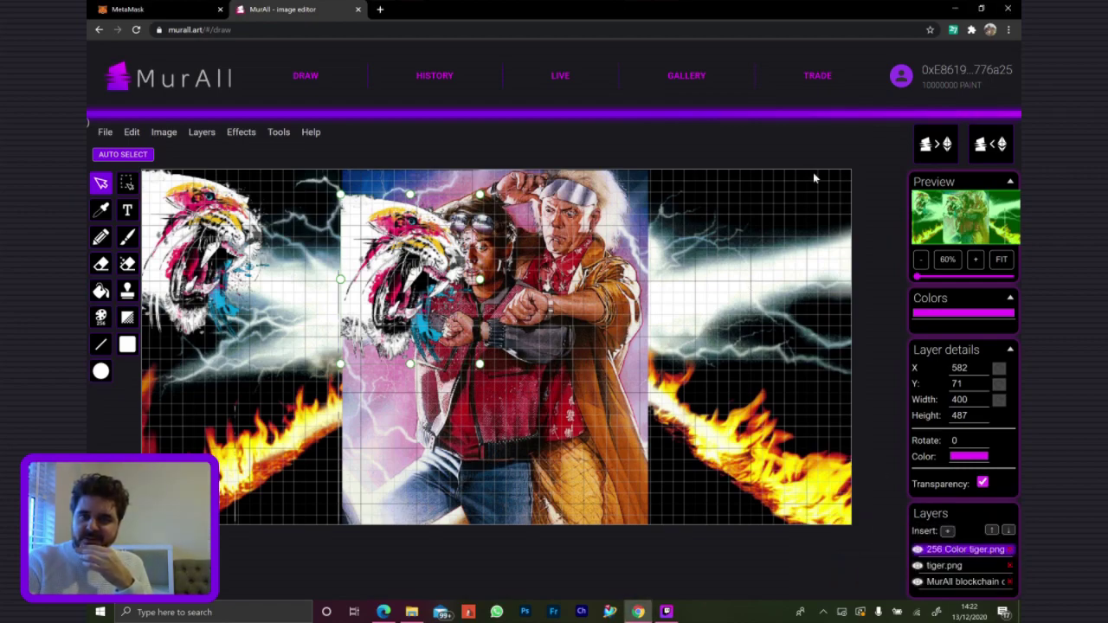
Review the pixel count, colors, PAINT cost and optional fields for drawing the image to the MurAll blockchain, and cancel the drawing
left_click(936, 143)
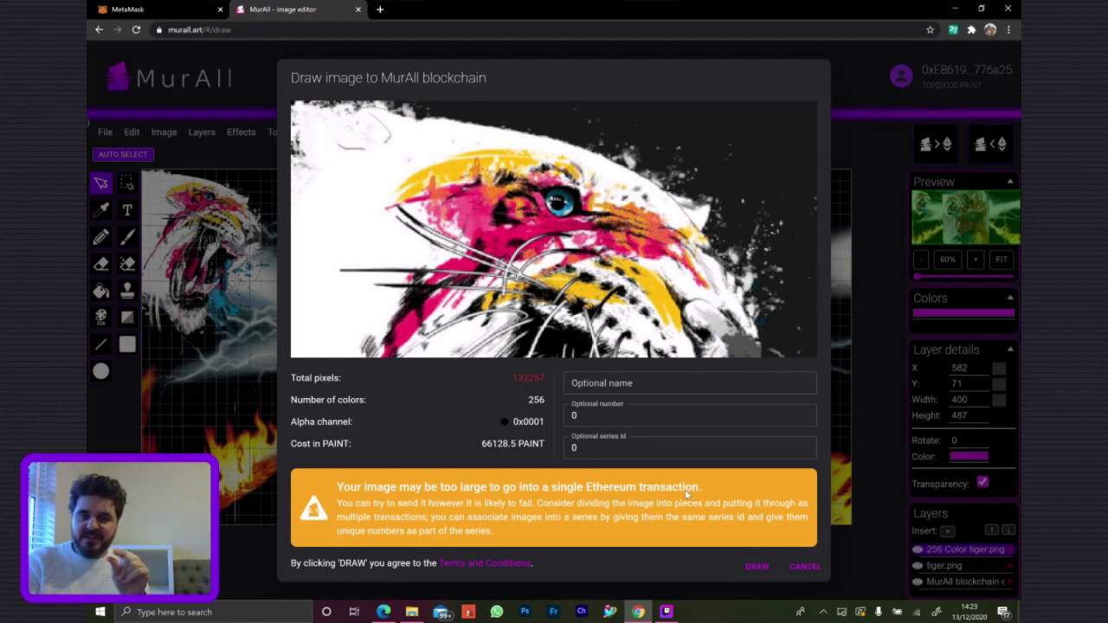
key("shift+Tab")
key("shift+Tab")
key("shift+Tab")
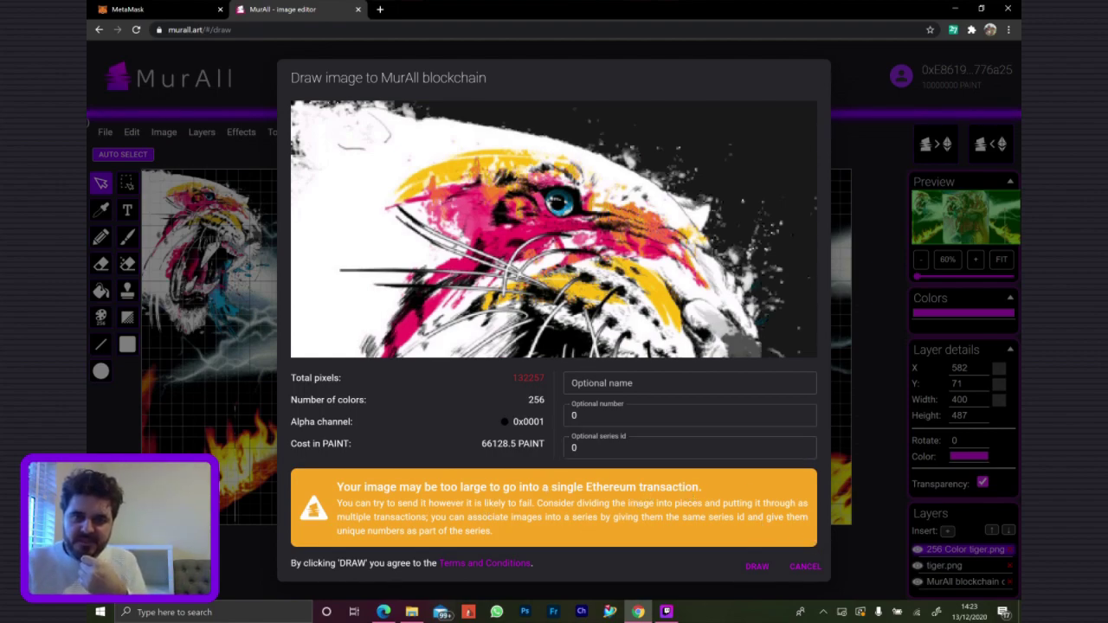
left_click(803, 567)
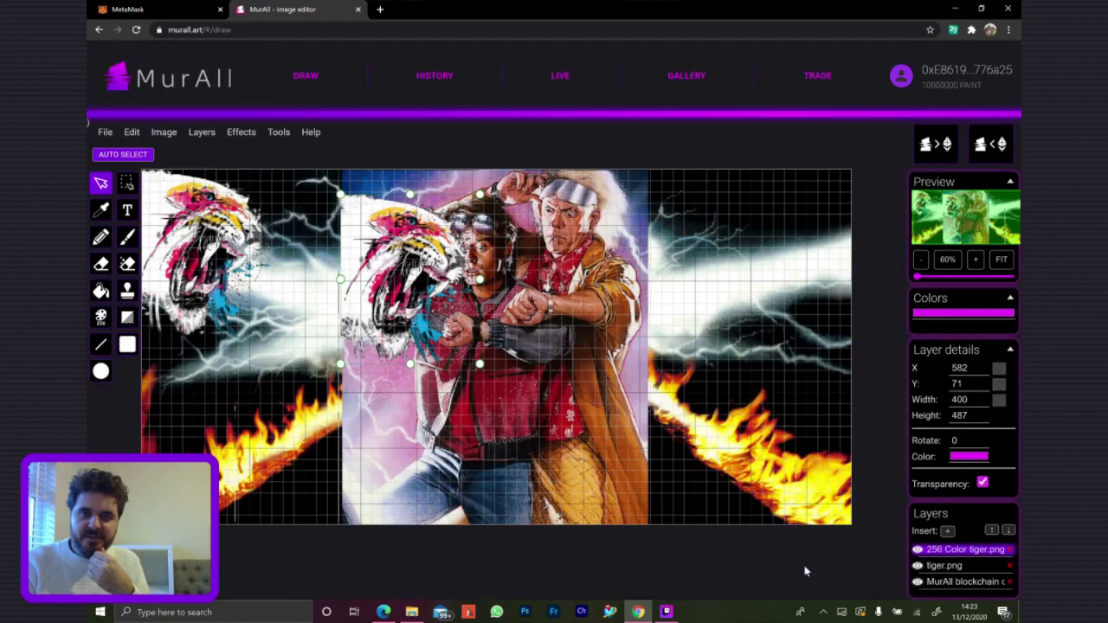
Divide the 256-color tiger layer using 1 row and 2 columns
left_click(204, 132)
left_click(163, 132)
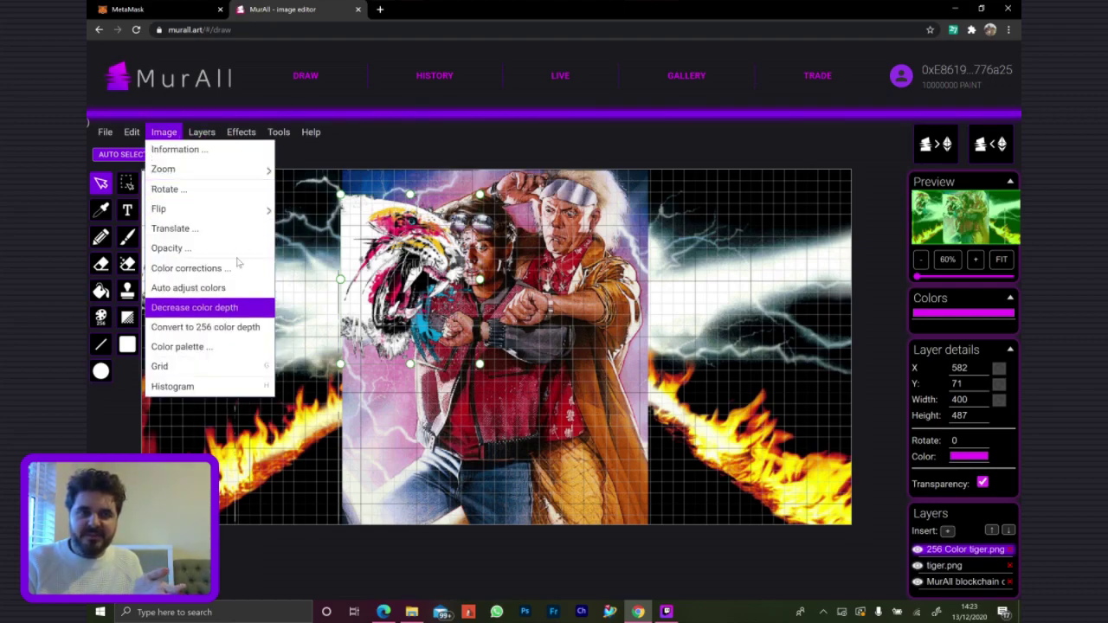
left_click(193, 135)
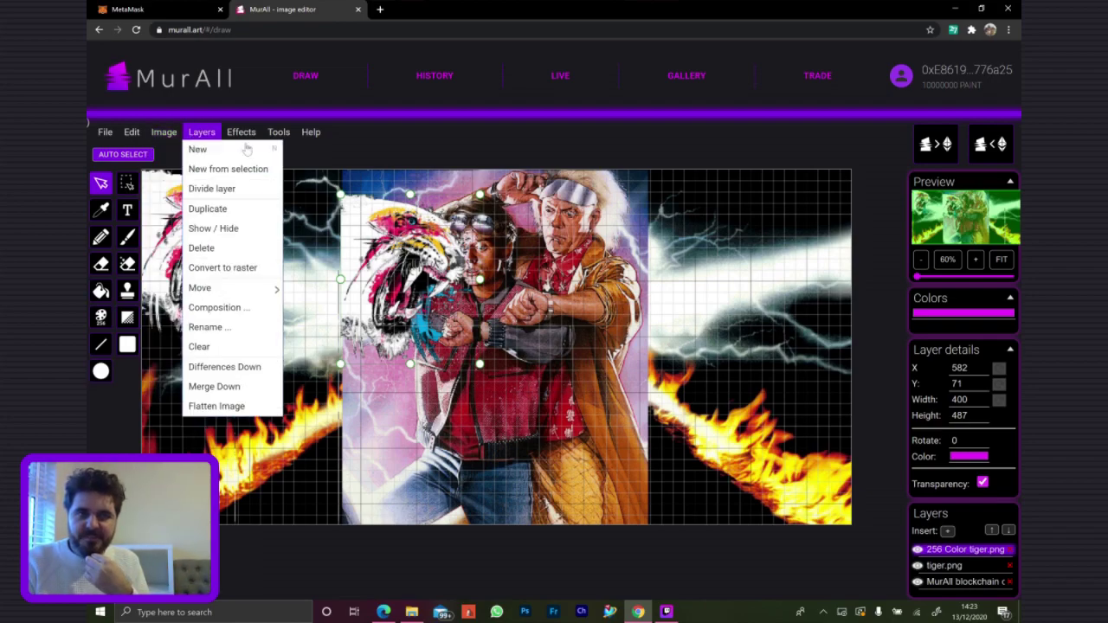
left_click(254, 190)
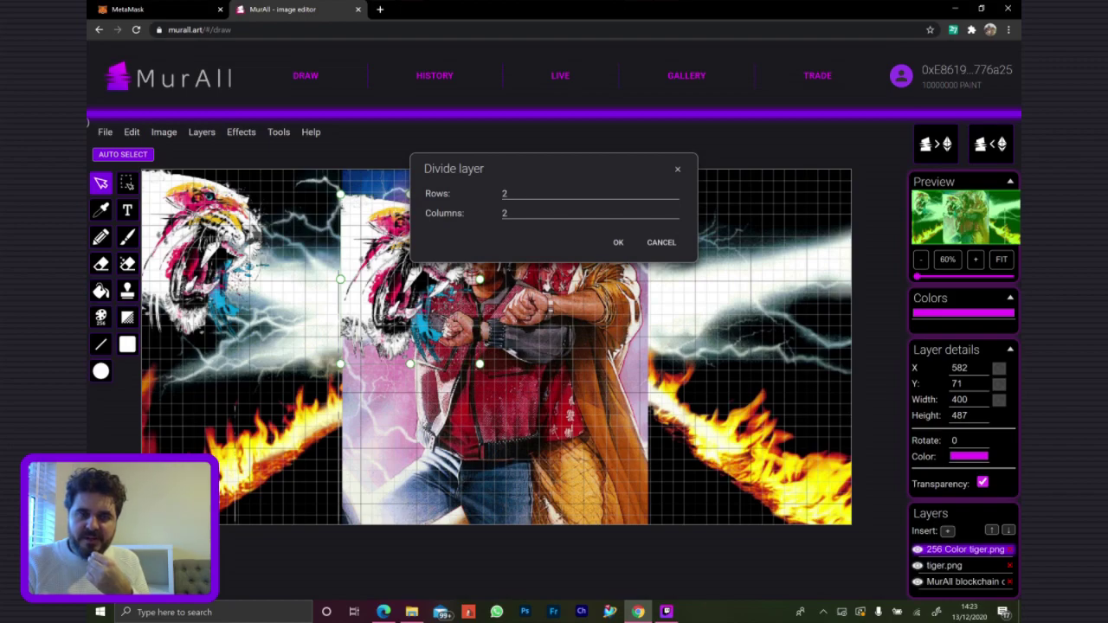
left_click(498, 193)
type("1")
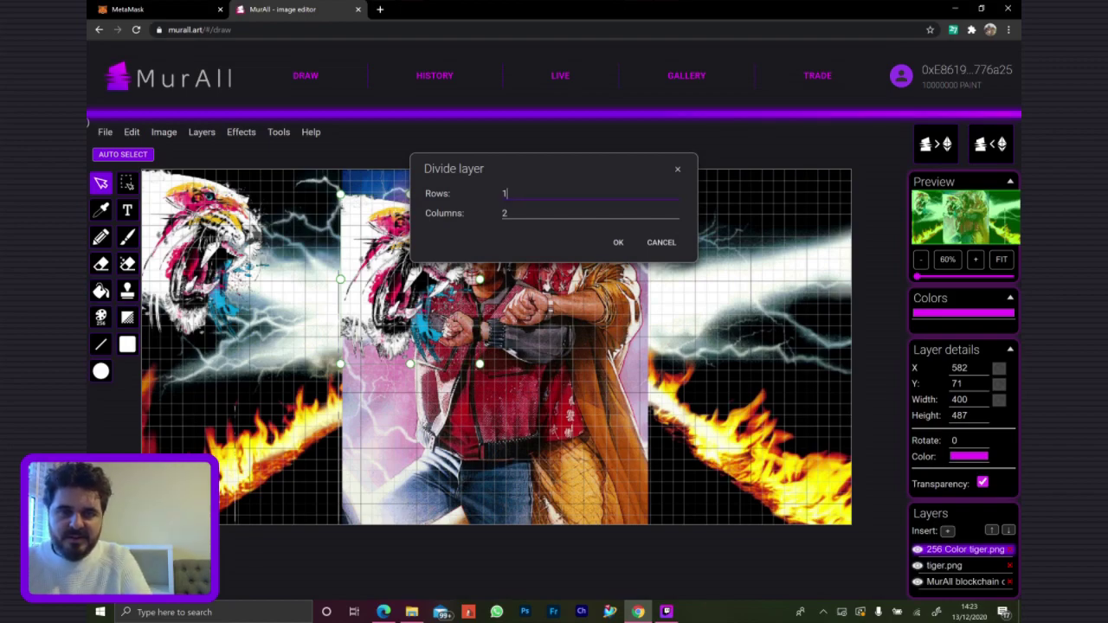
double_click(597, 201)
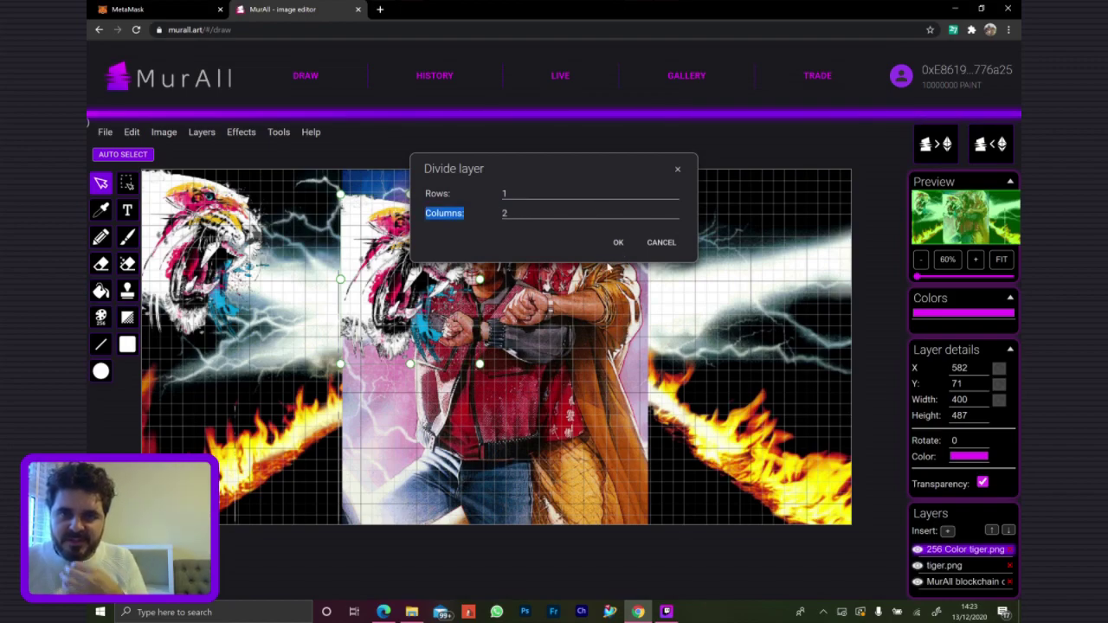
left_click(618, 242)
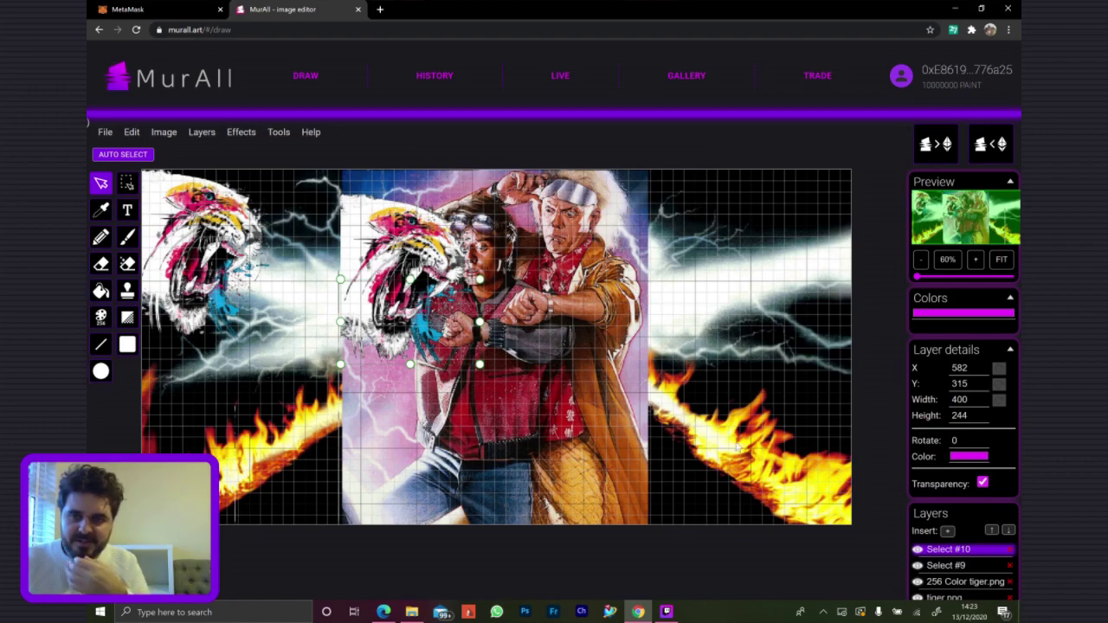
Inspect the two layers made by dividing the tiger, and delete both of them
left_click(959, 564)
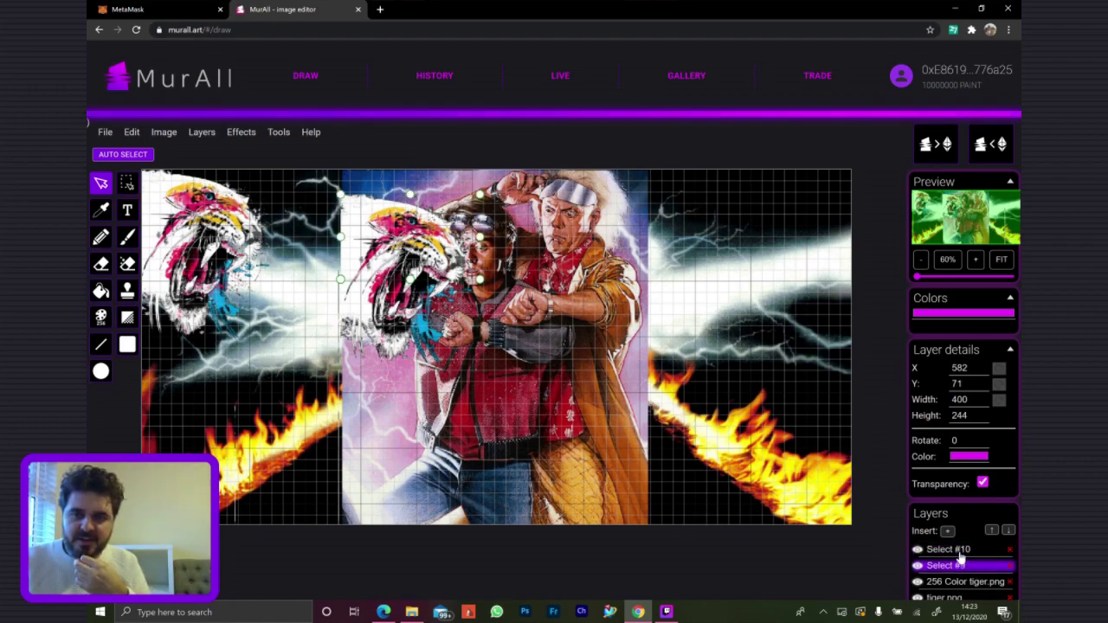
left_click(957, 554)
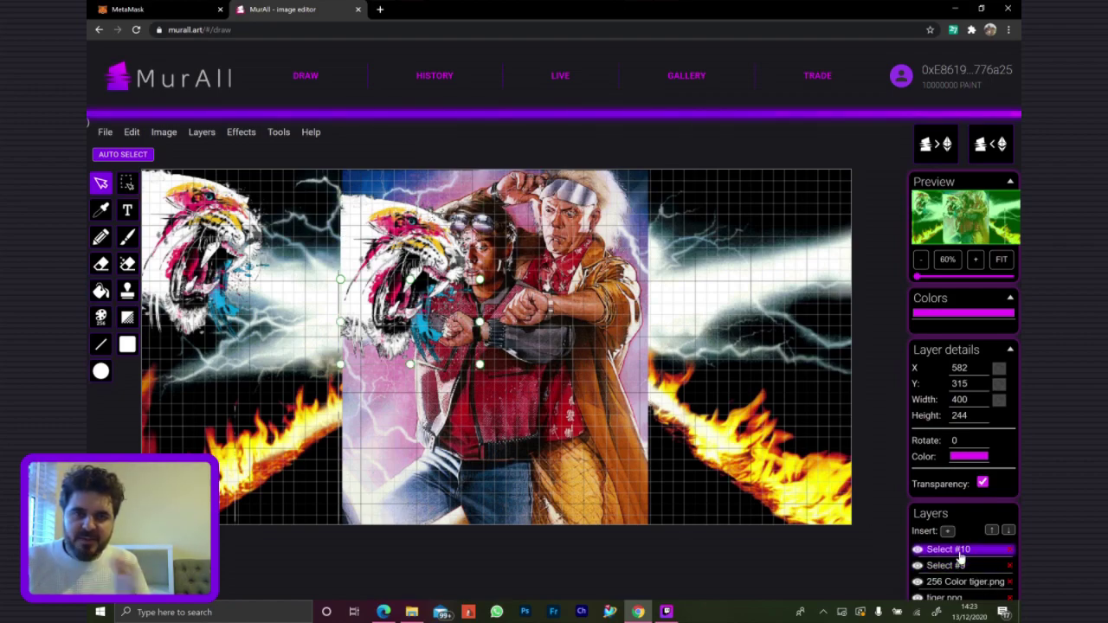
left_click(1009, 565)
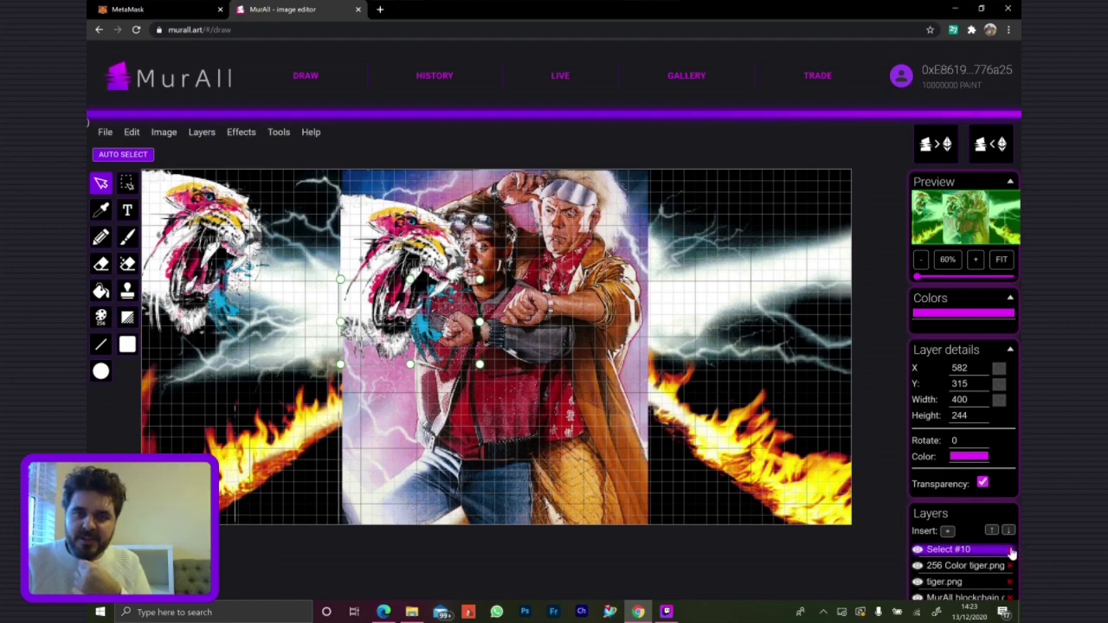
left_click(1009, 549)
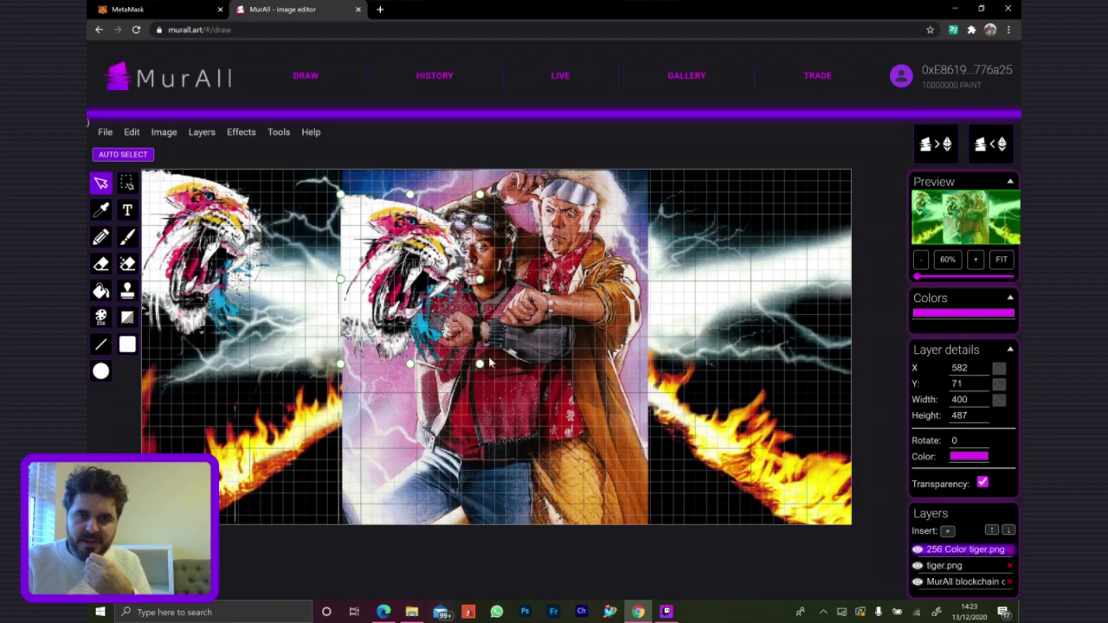
Shrink the 256-color tiger layer to about 367 by 447 and move it to about X 589, Y 132
left_click_drag(479, 365, 468, 350)
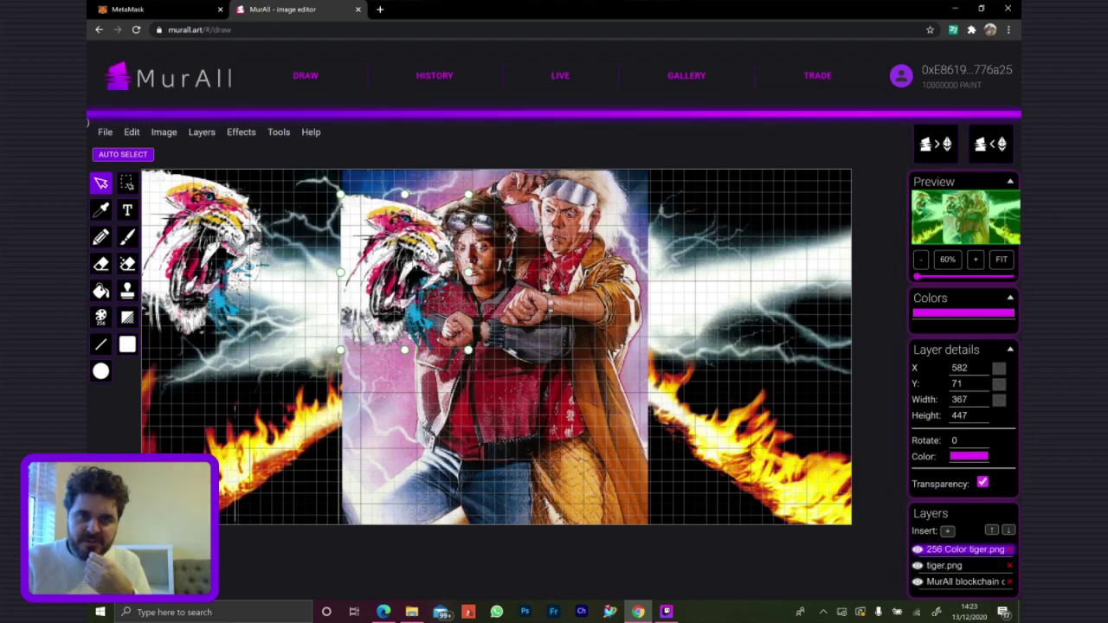
left_click_drag(413, 266, 416, 288)
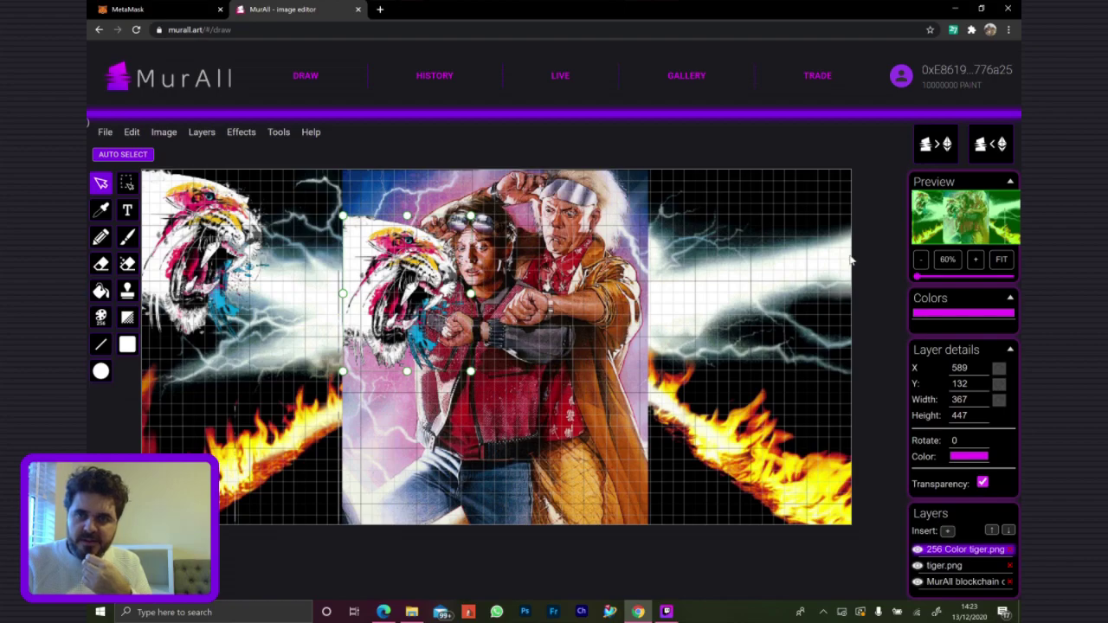
Check the tiger's pixel count for drawing, then shrink the 256-color tiger layer to about 340 by 414 at about X 616, Y 160
left_click(923, 156)
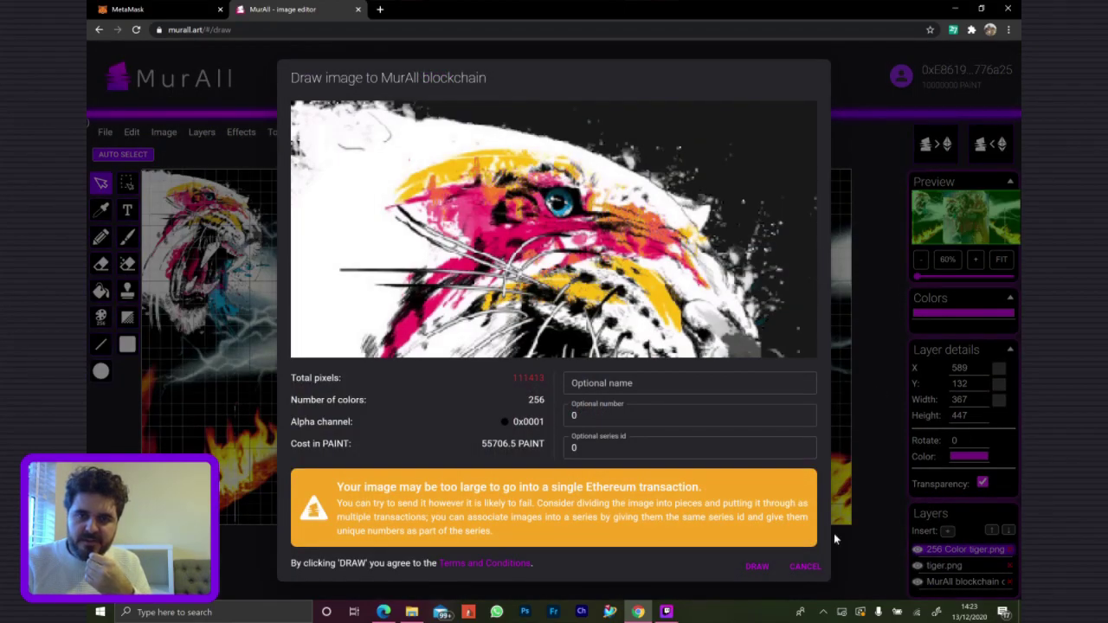
left_click(804, 567)
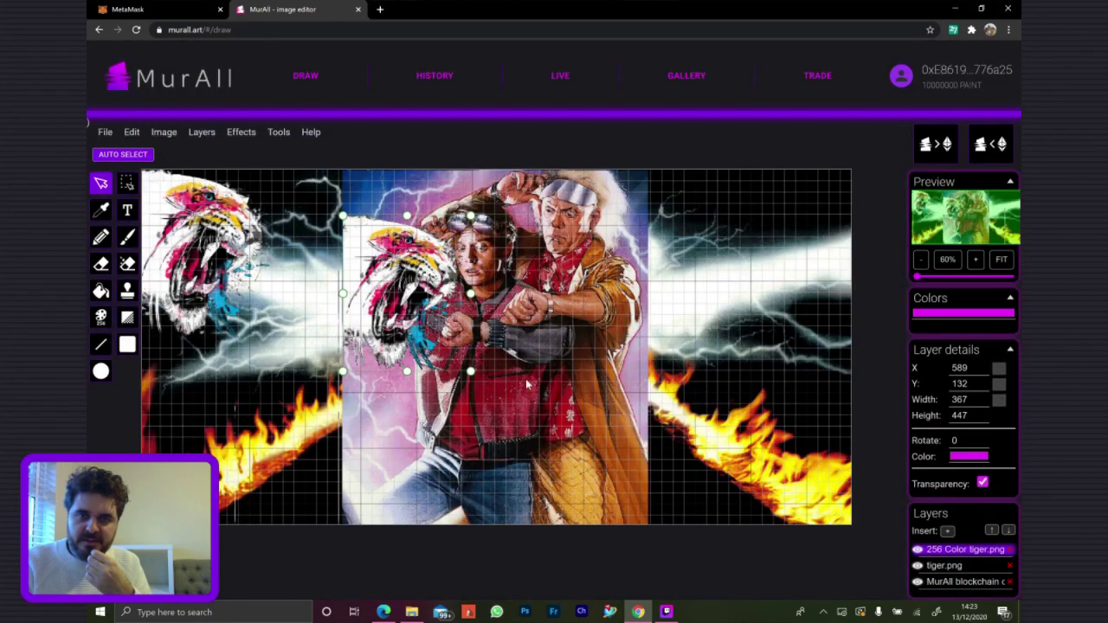
left_click_drag(469, 378, 461, 360)
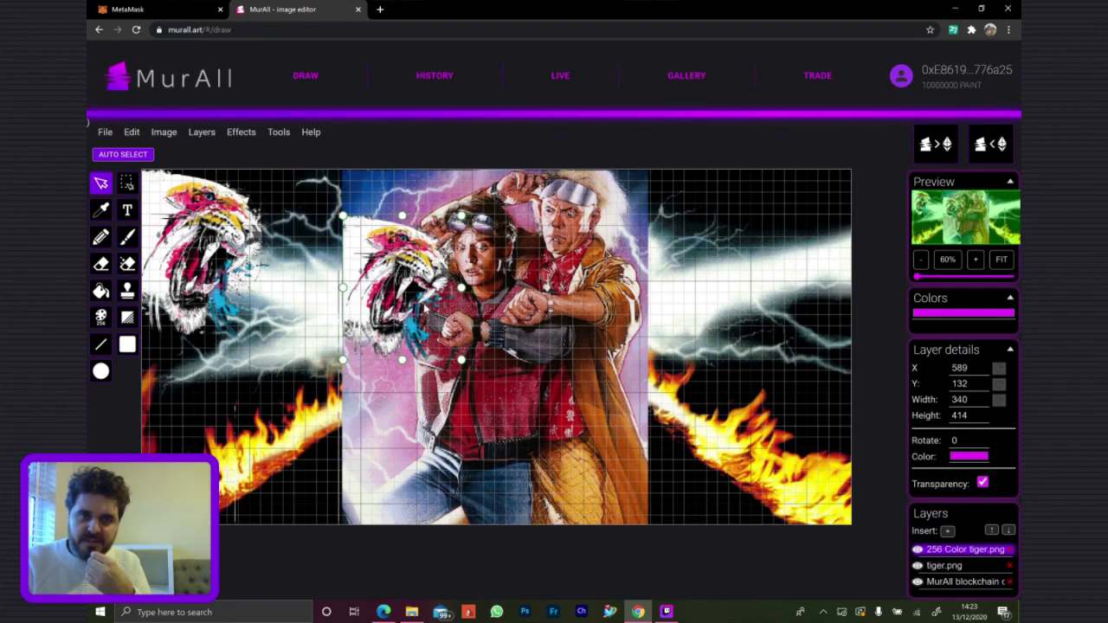
left_click_drag(424, 314, 435, 322)
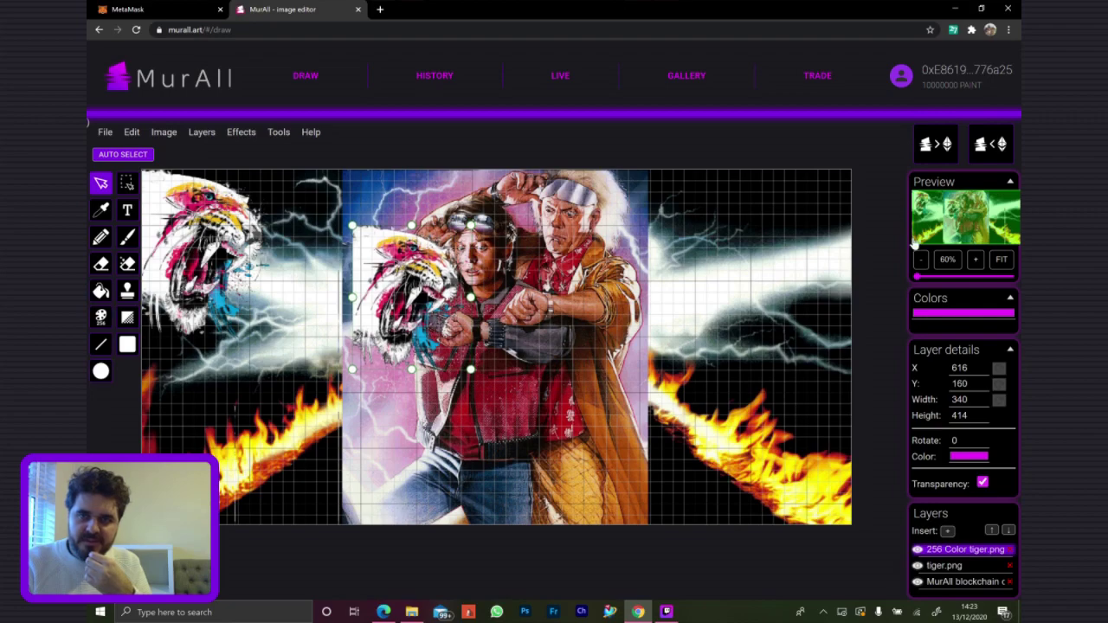
Draw the tiger image to the MurAll blockchain with the name Tiger, number 1 and series id 1
left_click(941, 150)
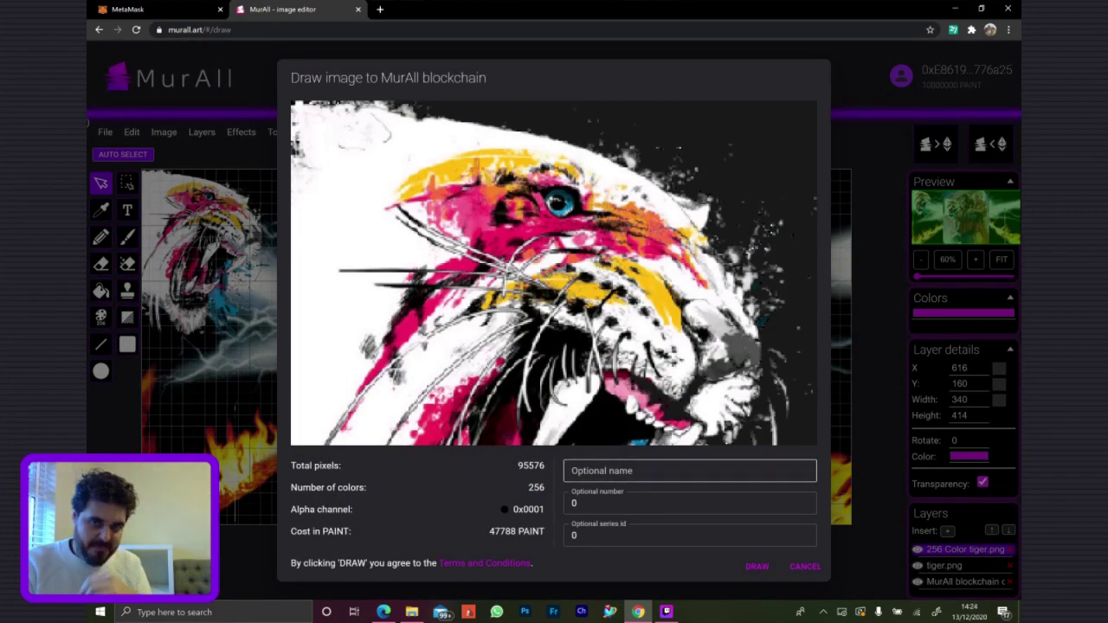
left_click(606, 470)
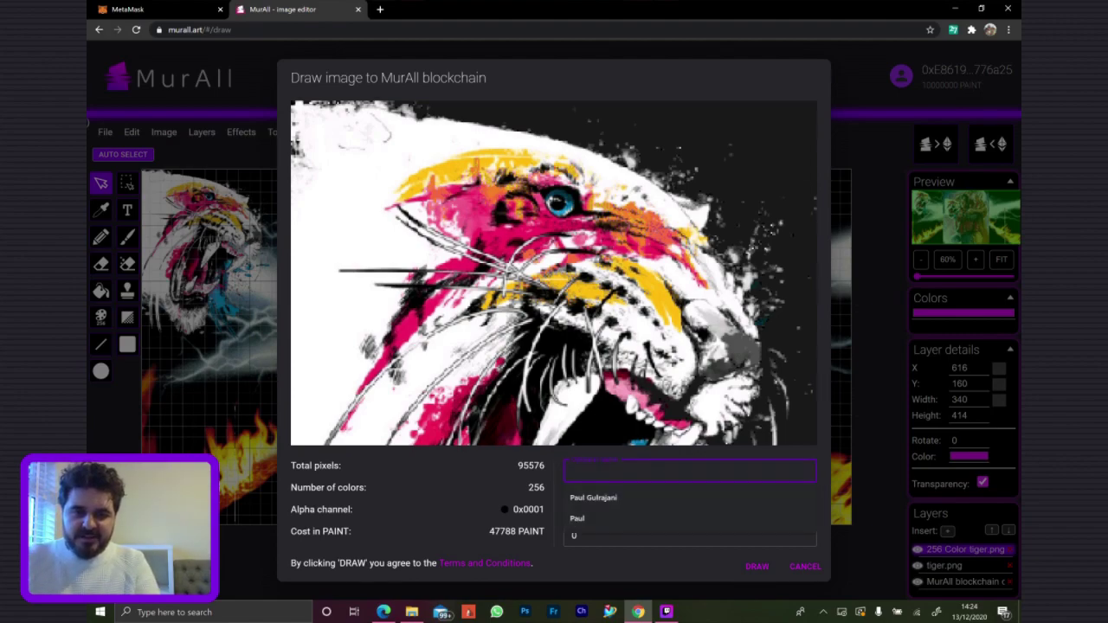
type("Tiger")
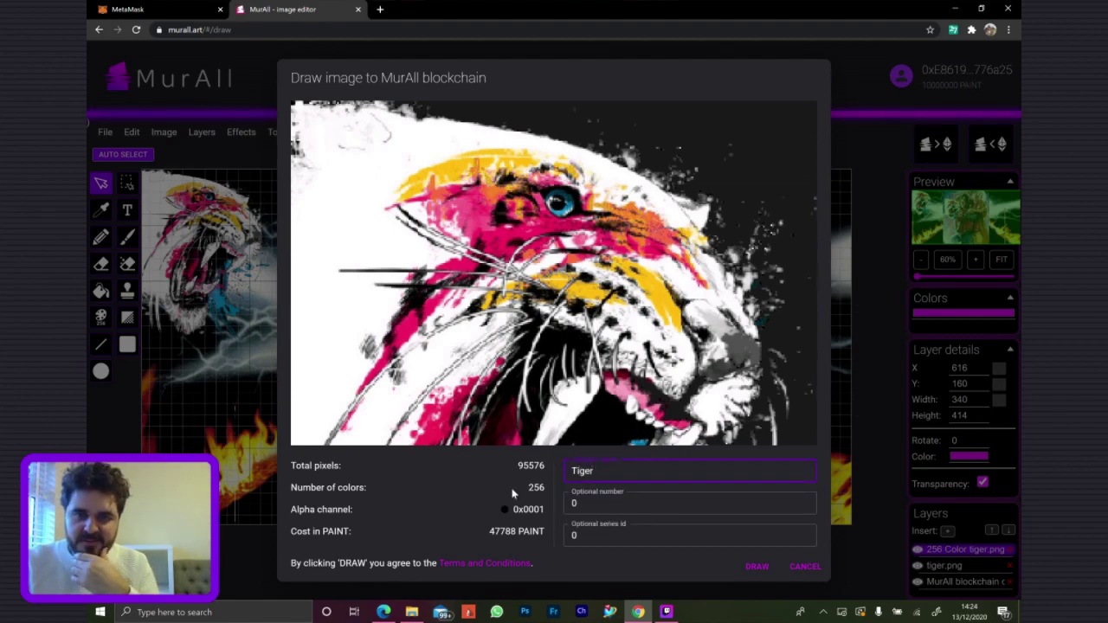
key("Tab")
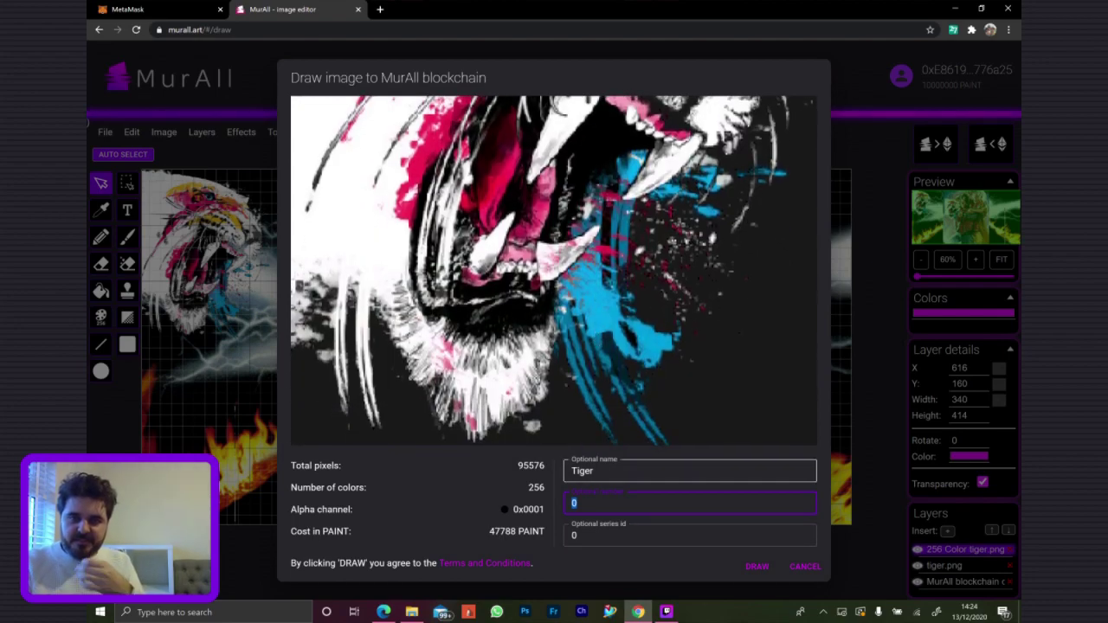
type("1")
key("Tab")
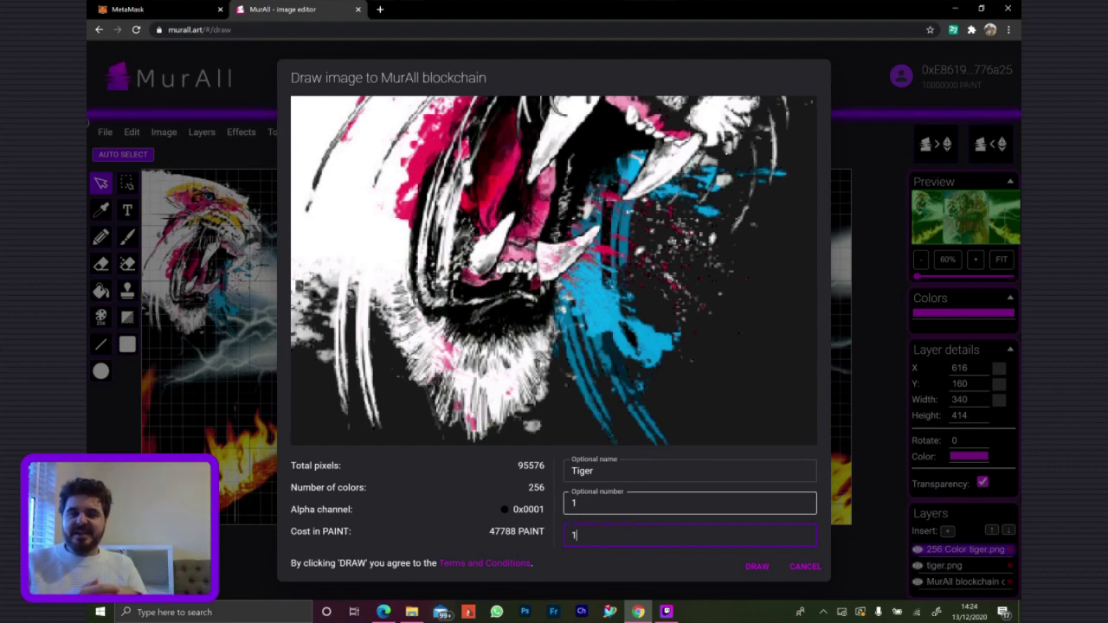
left_click(756, 568)
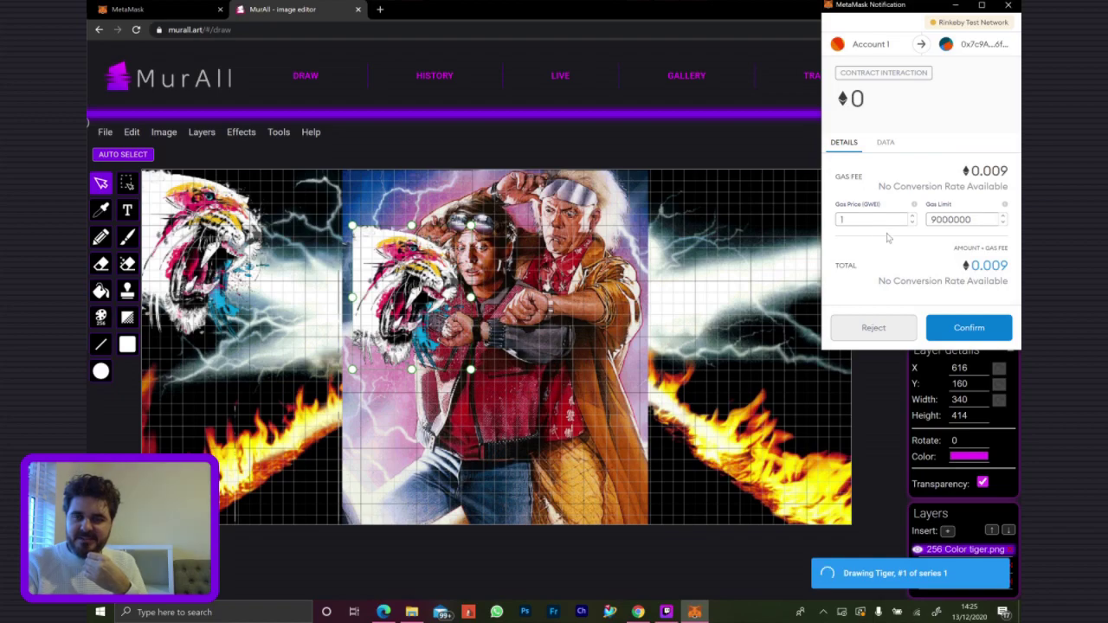
Set the gas price to 35 GWEI in the MetaMask transaction request and confirm the transaction
left_click_drag(861, 219, 811, 219)
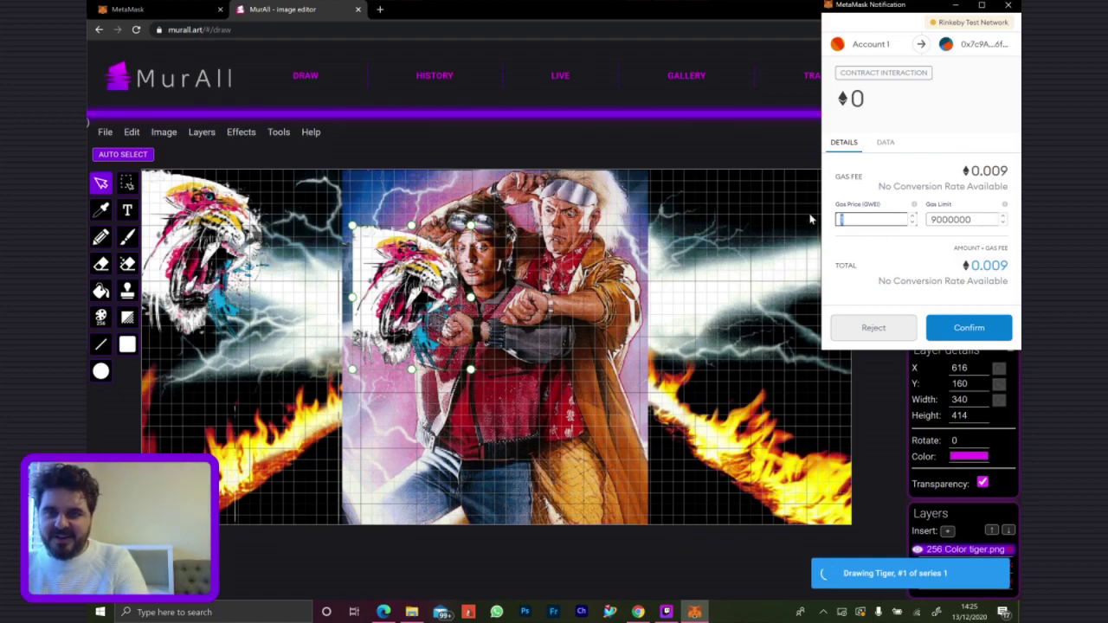
type("35")
key("Return")
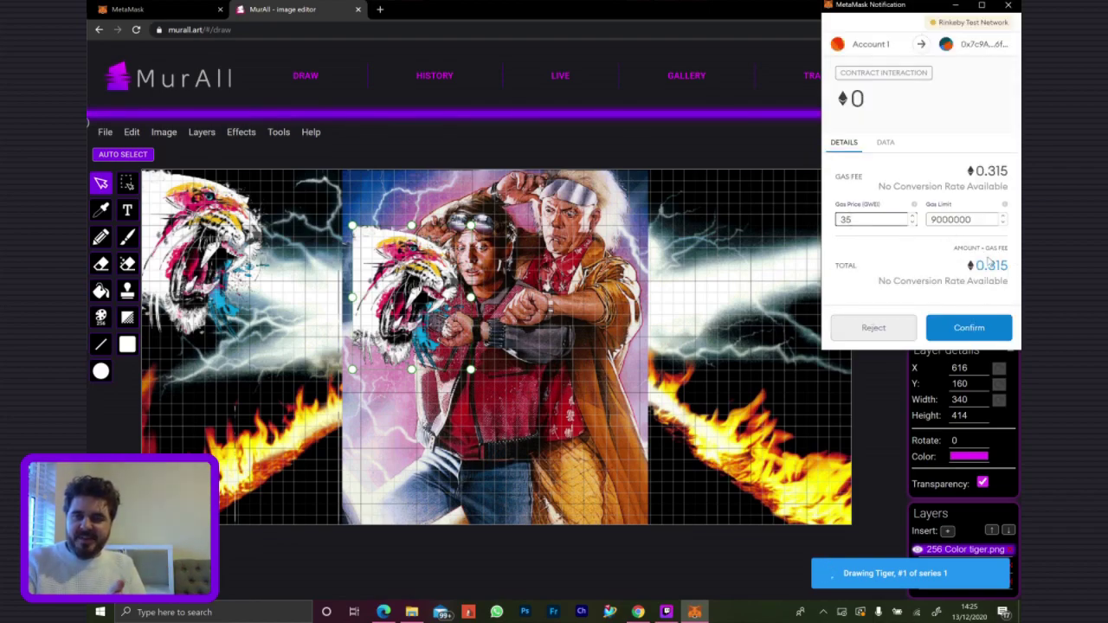
left_click(967, 325)
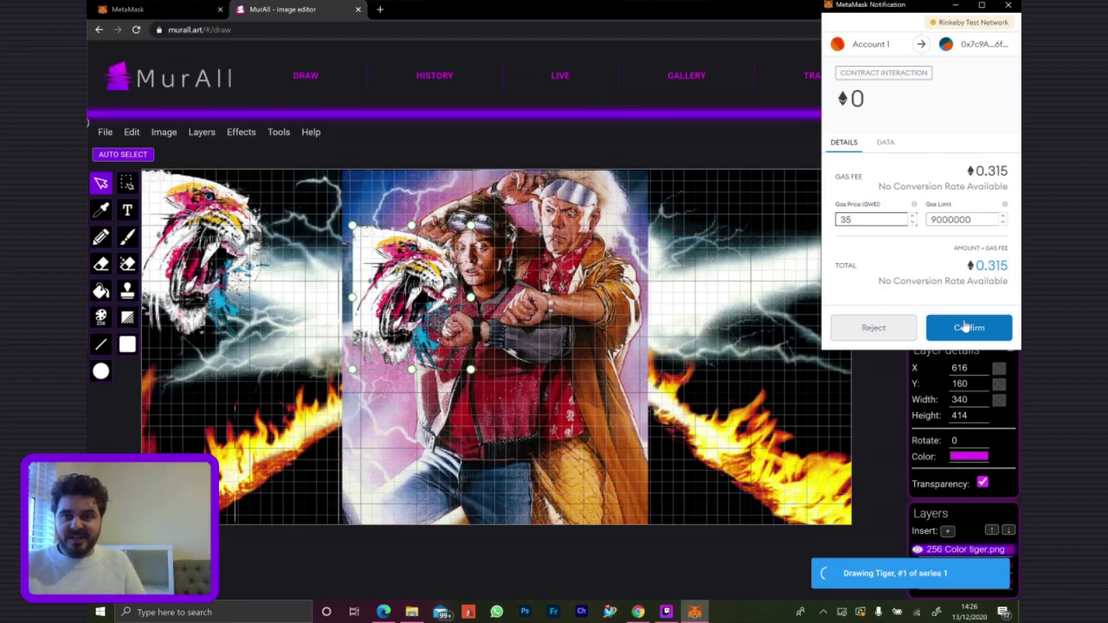
left_click(964, 330)
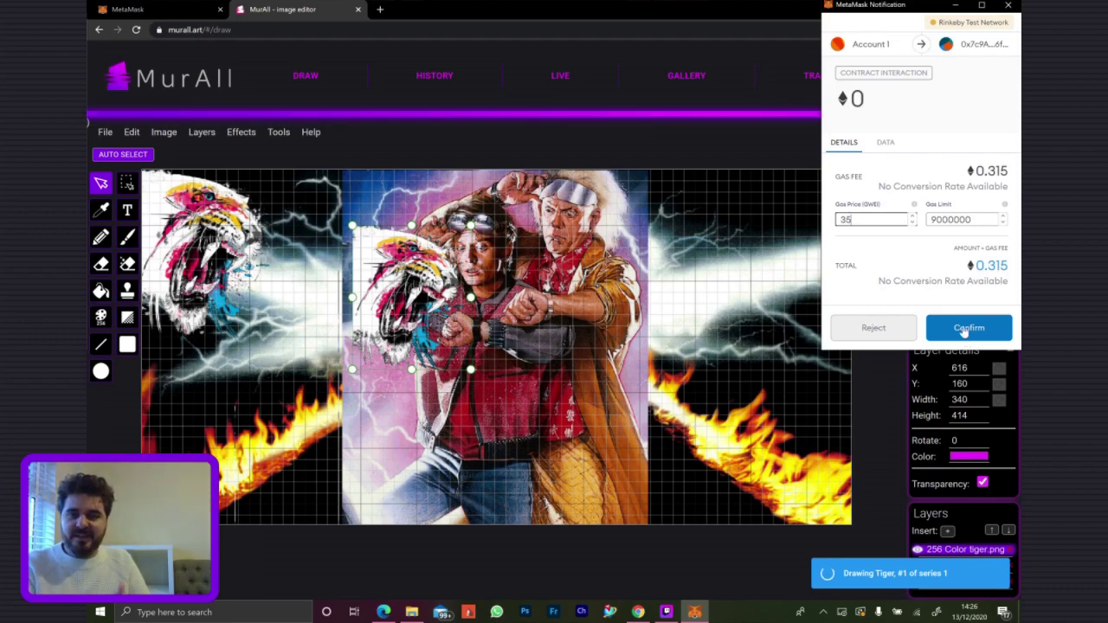
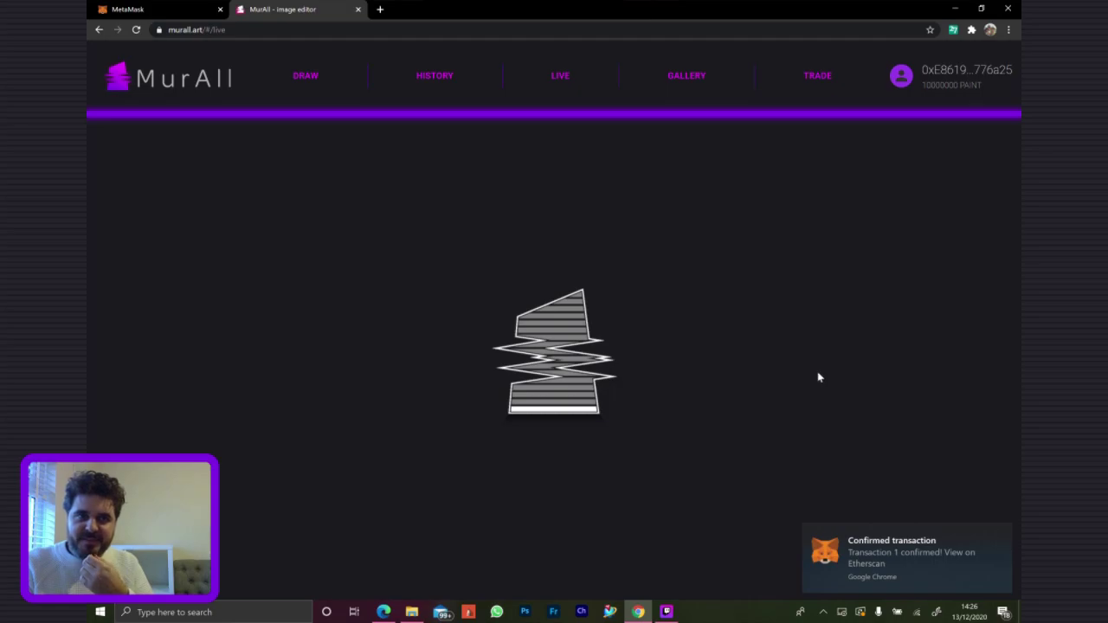
Open MurAll's live view in Microsoft Edge, and return to the drawing editor in Chrome
key("alt+Tab")
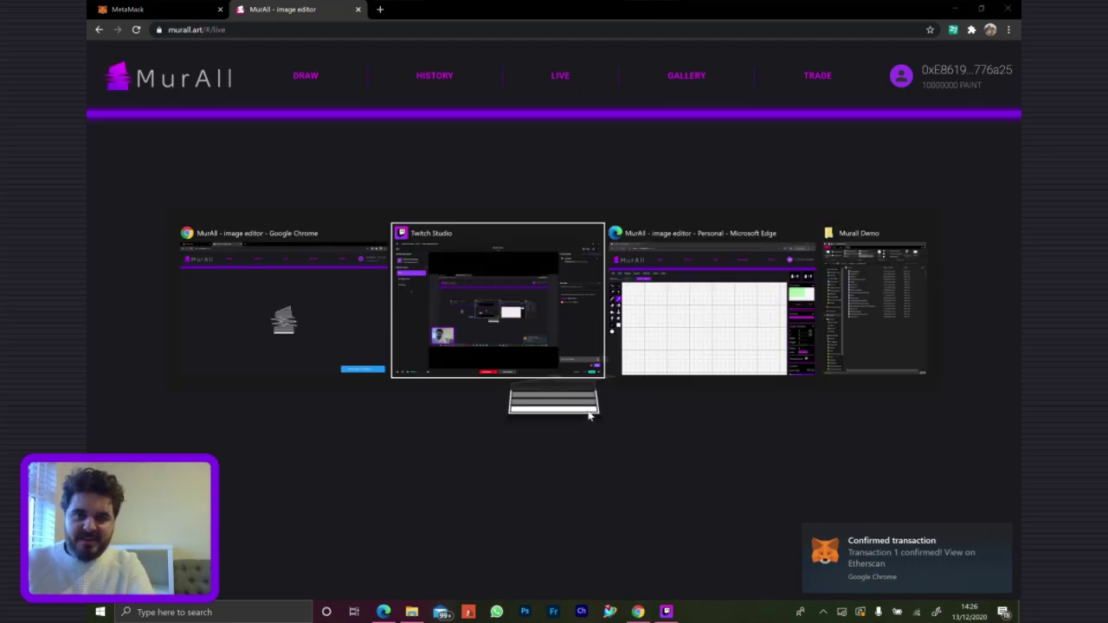
key("alt+Tab")
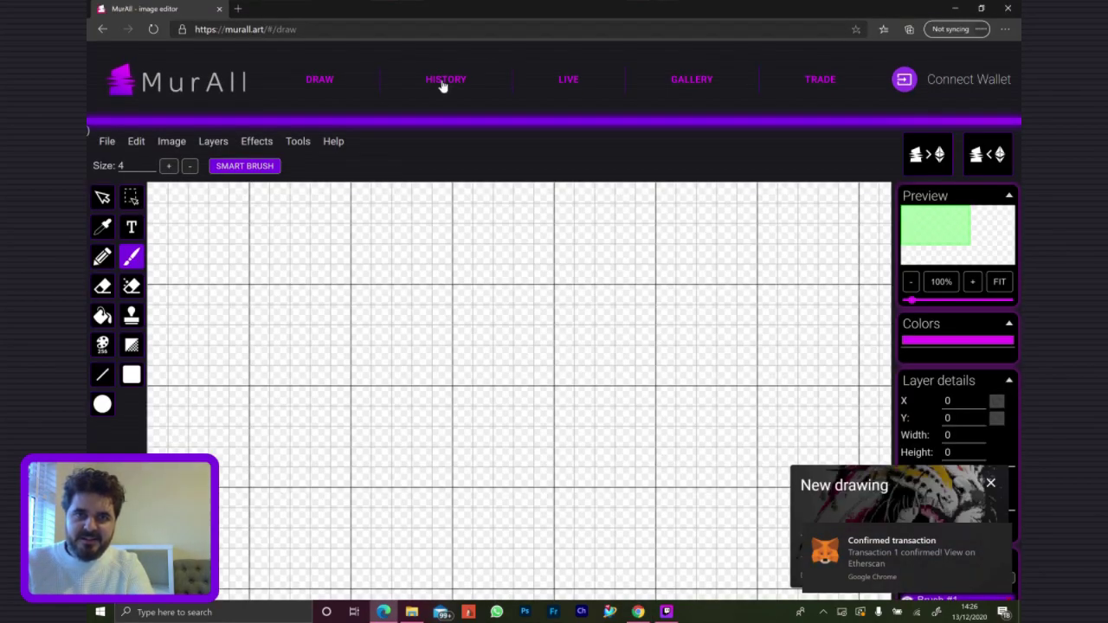
left_click(568, 77)
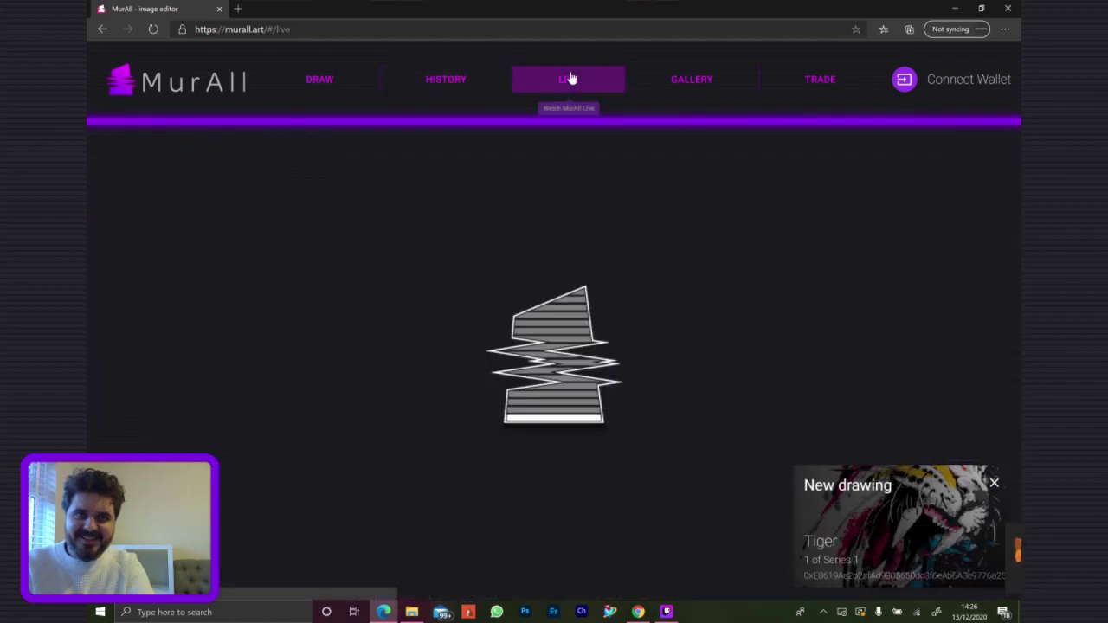
key("alt+Tab")
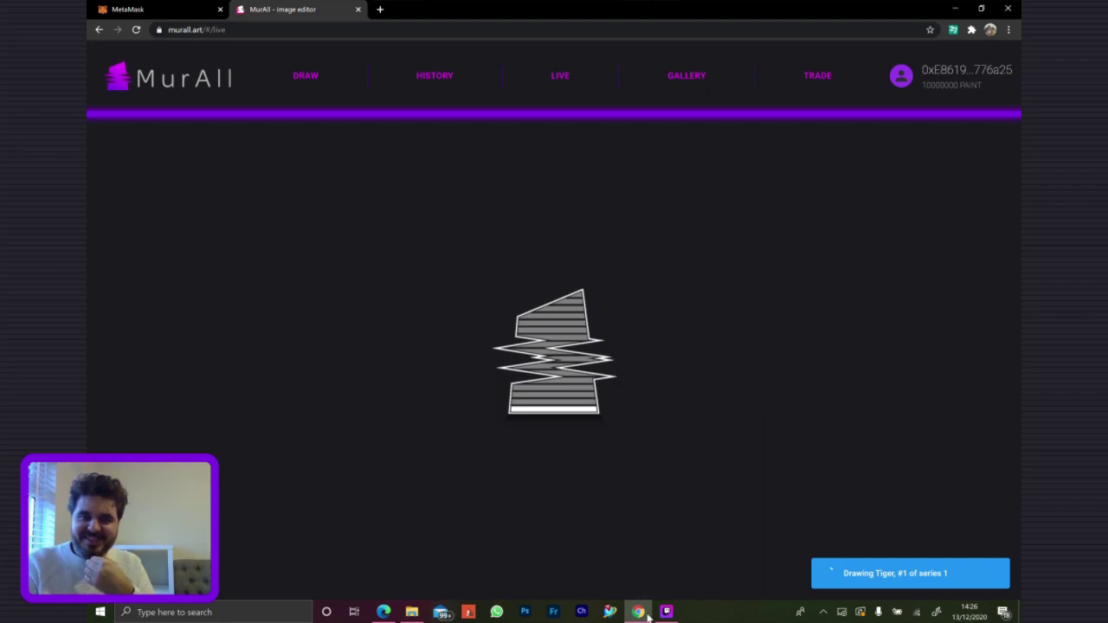
mouse_move(635, 613)
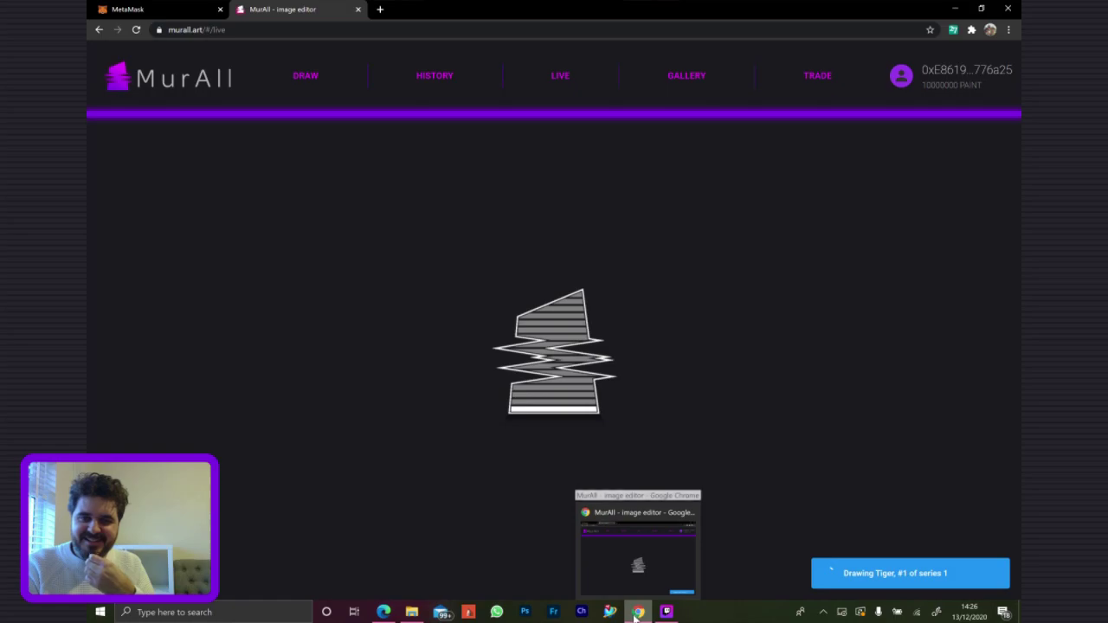
left_click(313, 81)
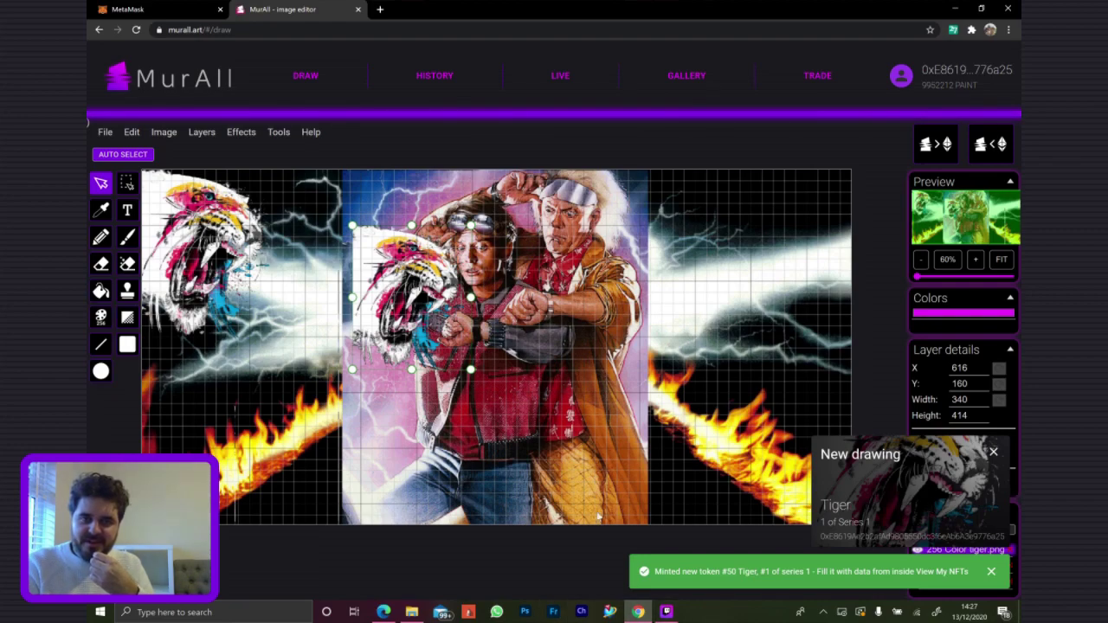
Reload the live MurAll view in Microsoft Edge to check for the new drawing, and switch back to Chrome
left_click(385, 612)
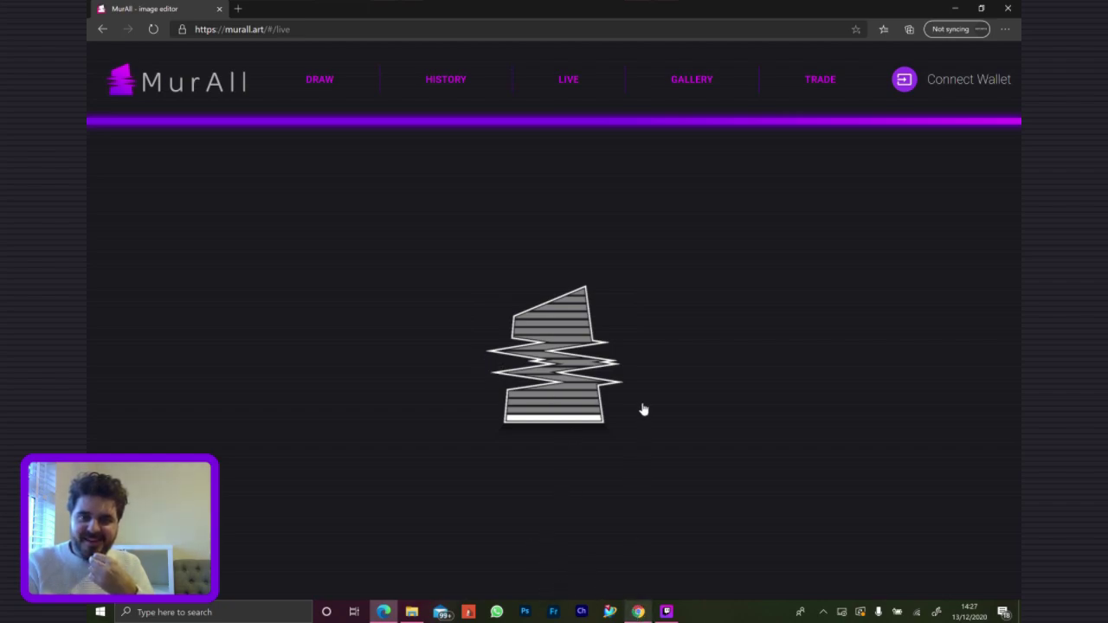
mouse_move(638, 612)
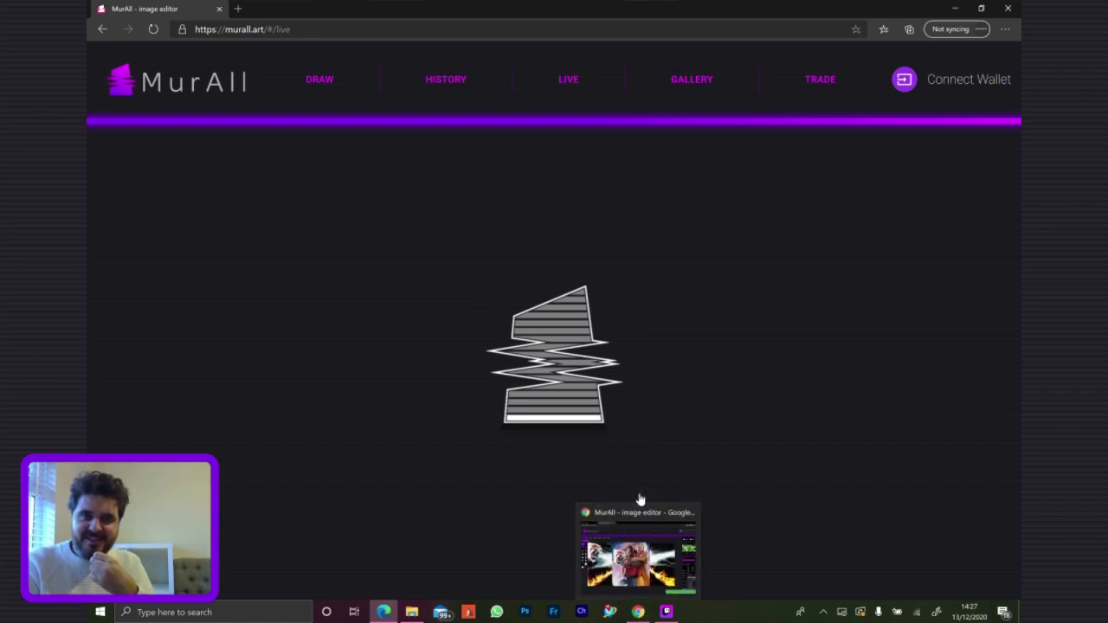
key("F5")
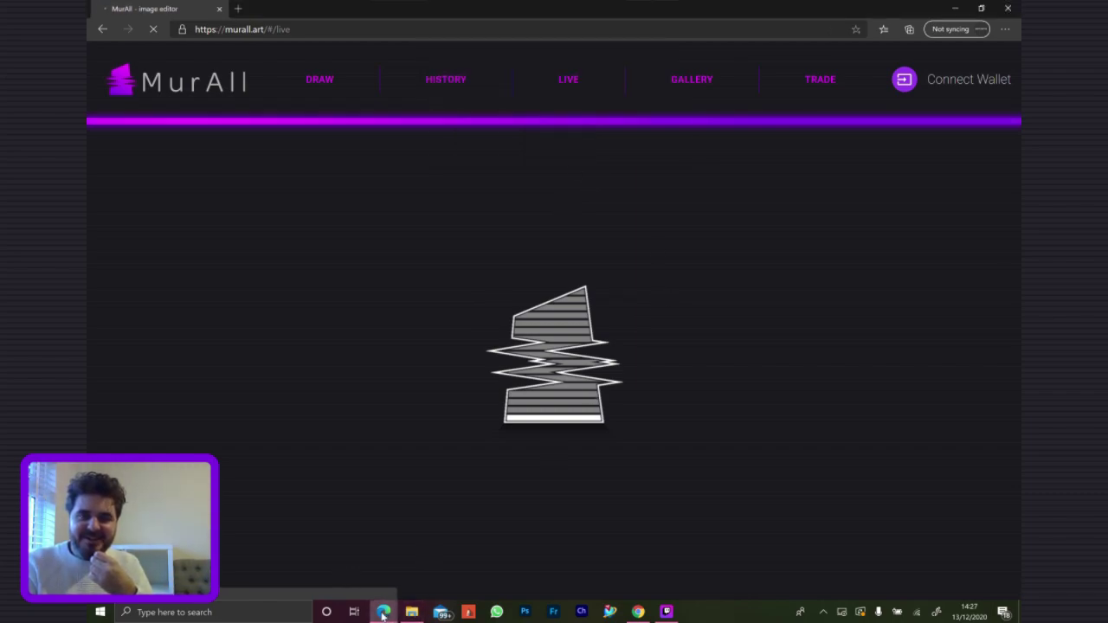
mouse_move(384, 615)
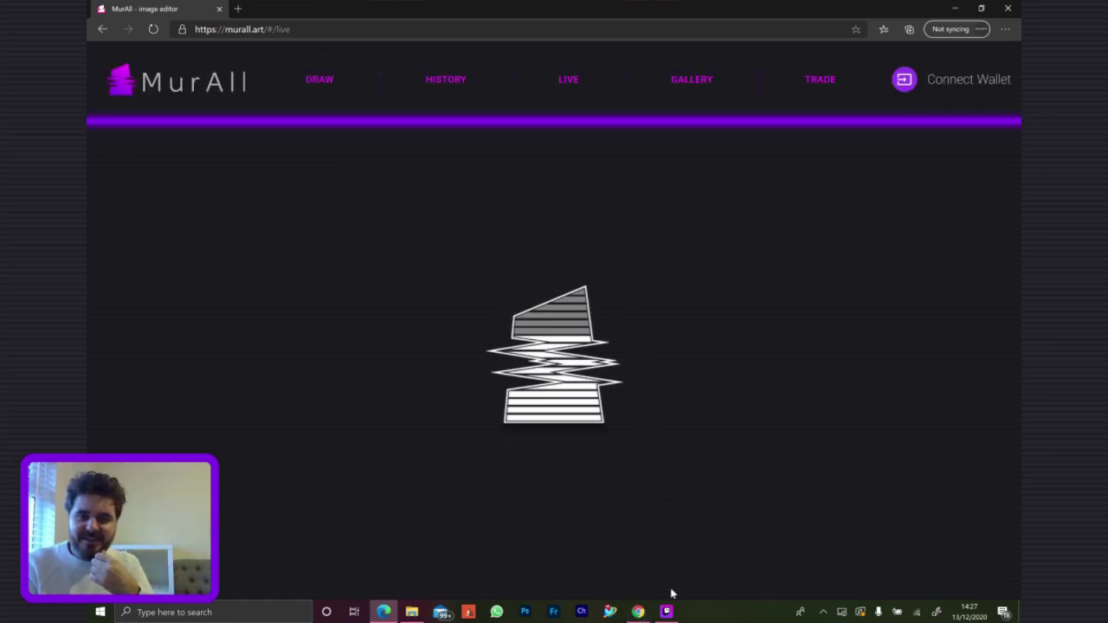
left_click(638, 610)
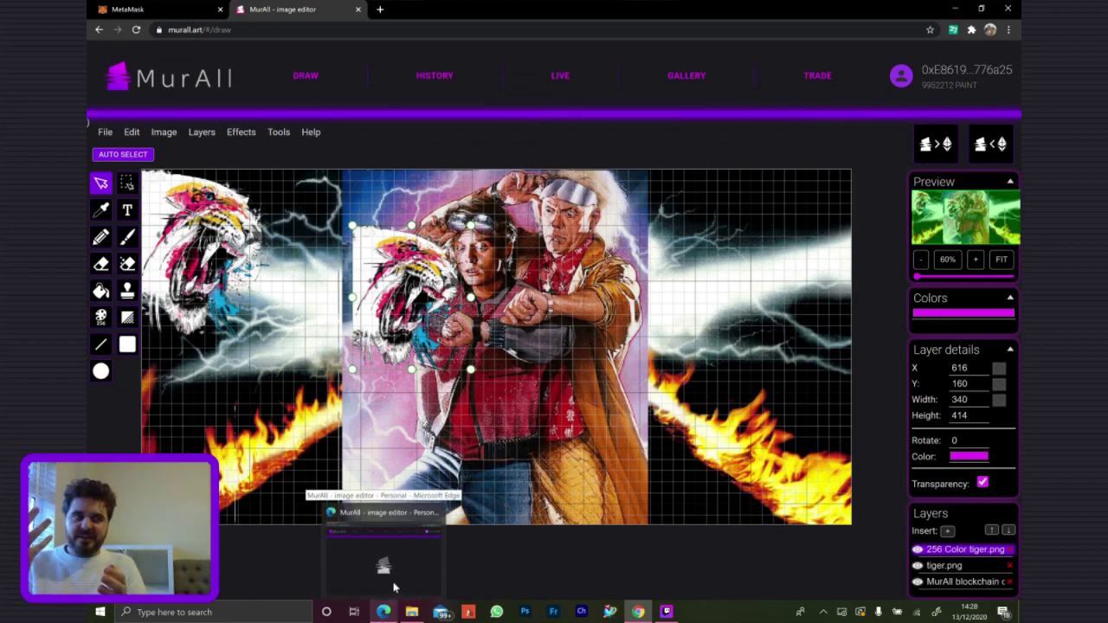
mouse_move(403, 573)
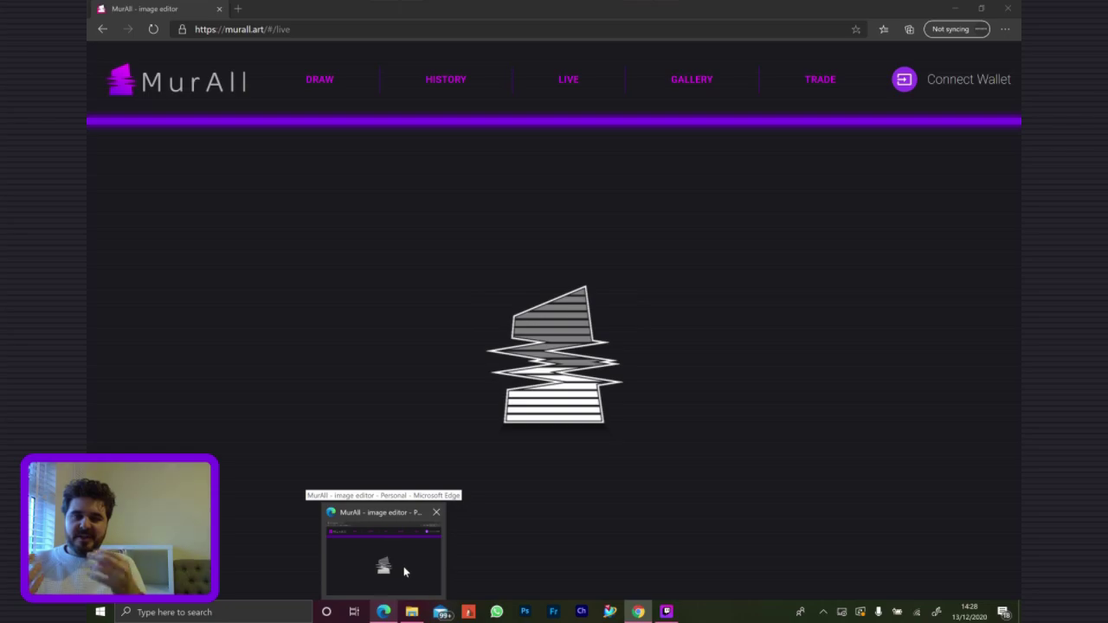
left_click(403, 566)
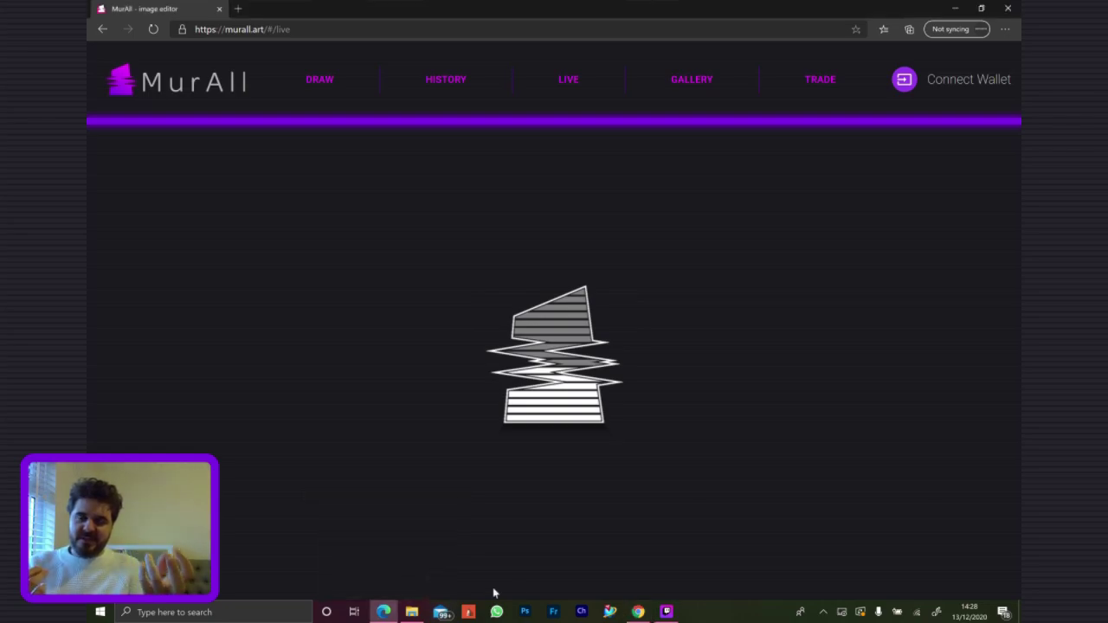
left_click(638, 612)
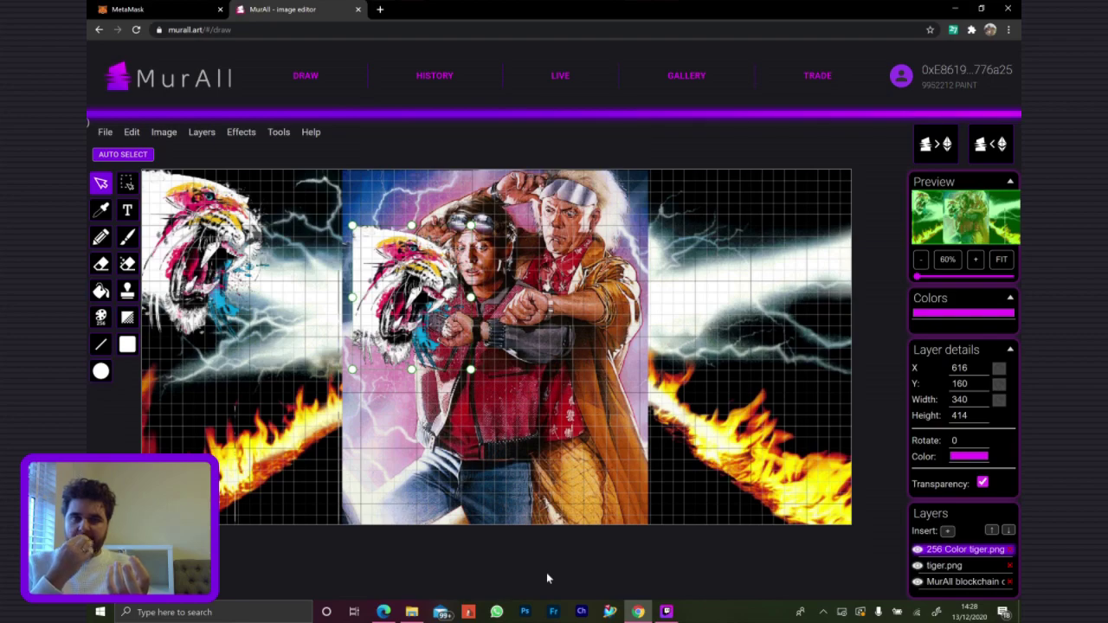
View the account's Tiger NFT both in position and cropped, and return to the drawing editor
left_click(924, 84)
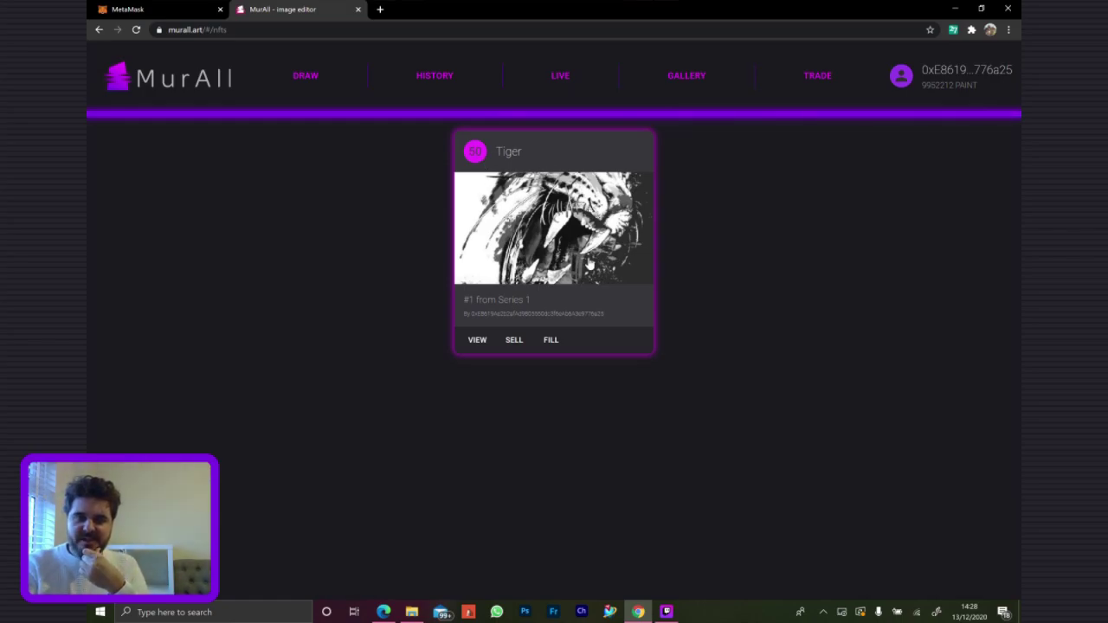
left_click(566, 269)
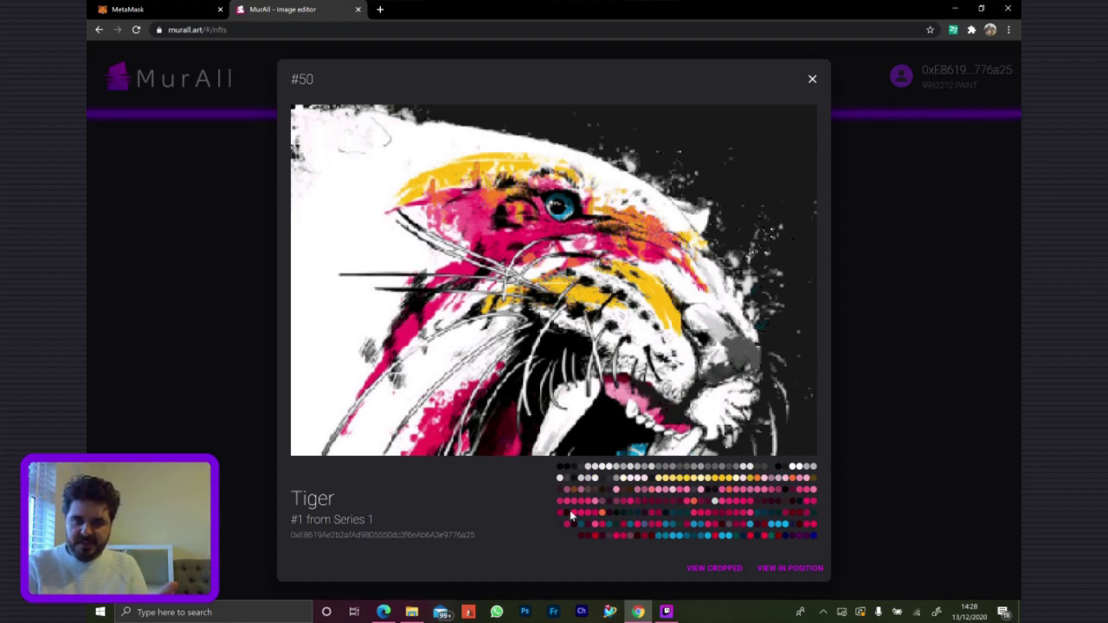
left_click(786, 567)
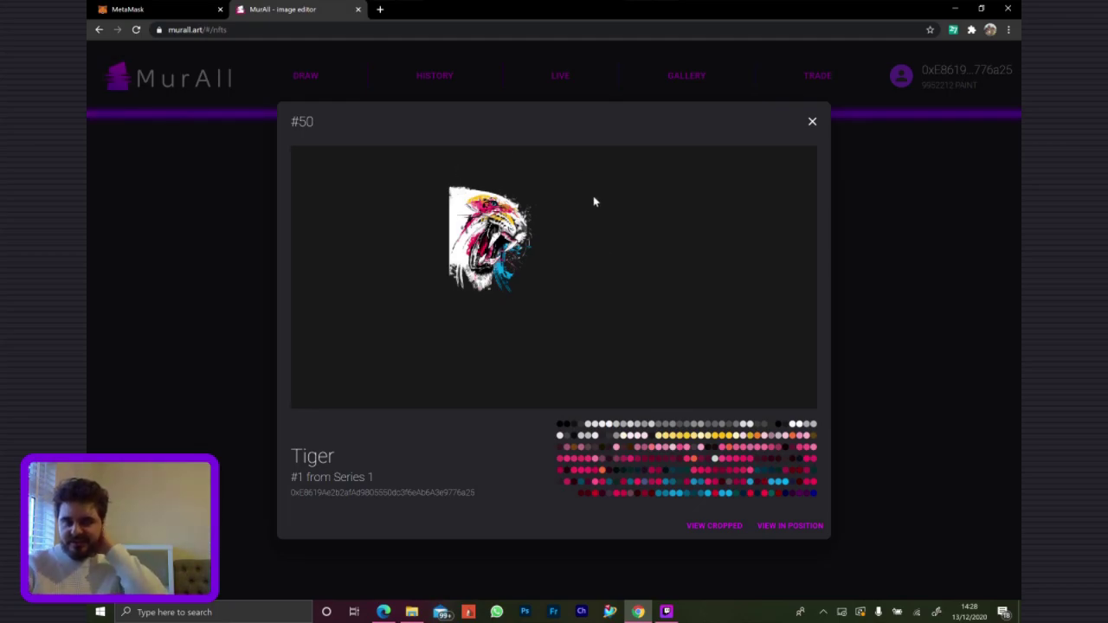
left_click(713, 526)
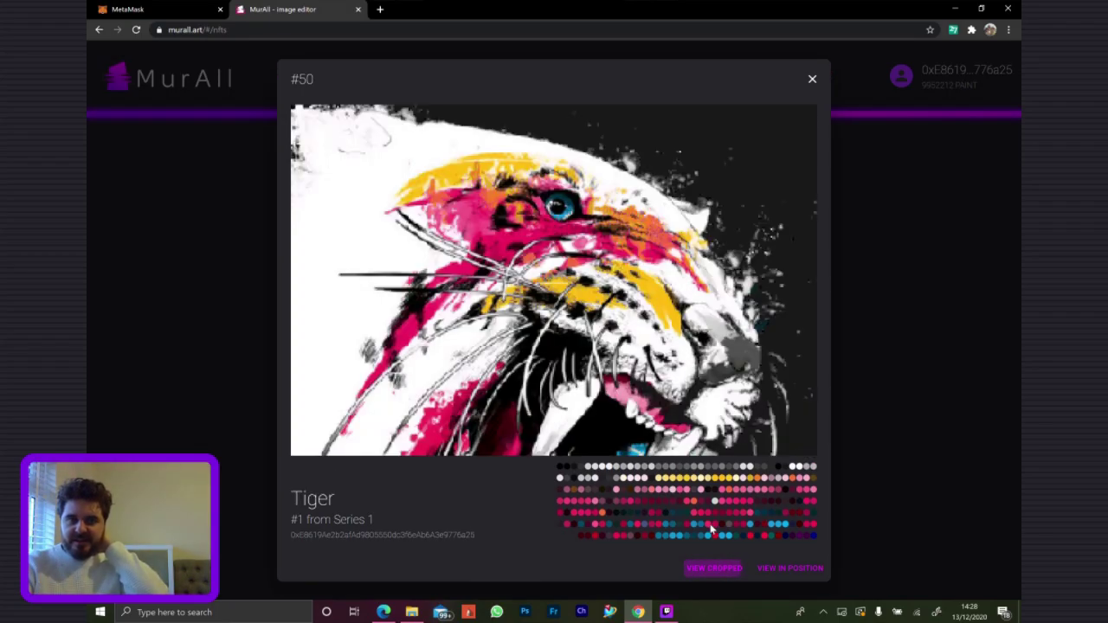
left_click(813, 81)
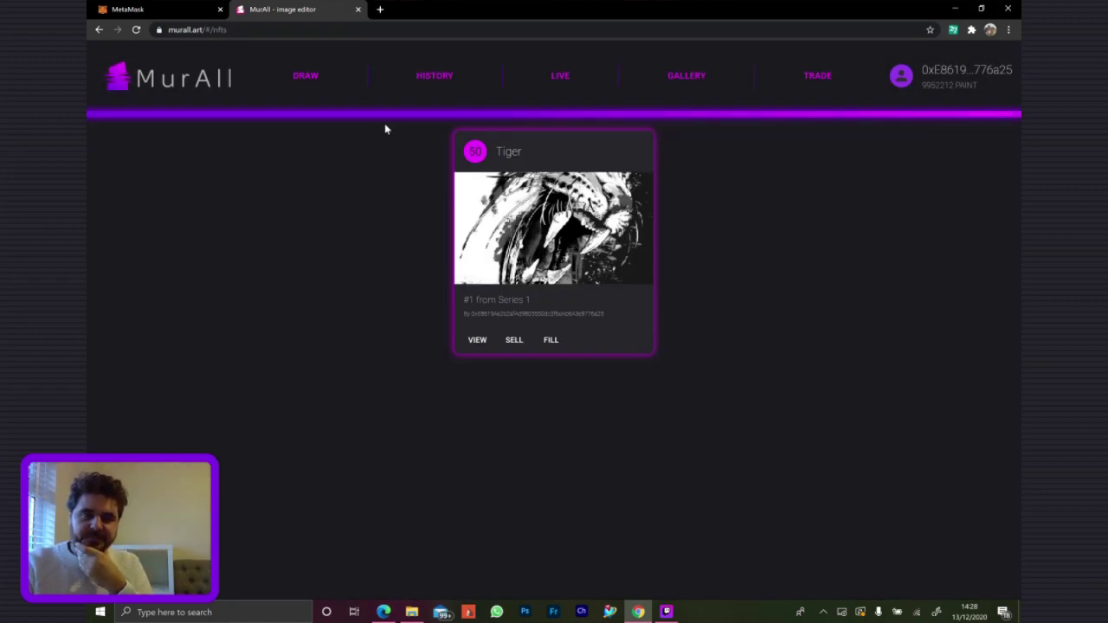
left_click(303, 77)
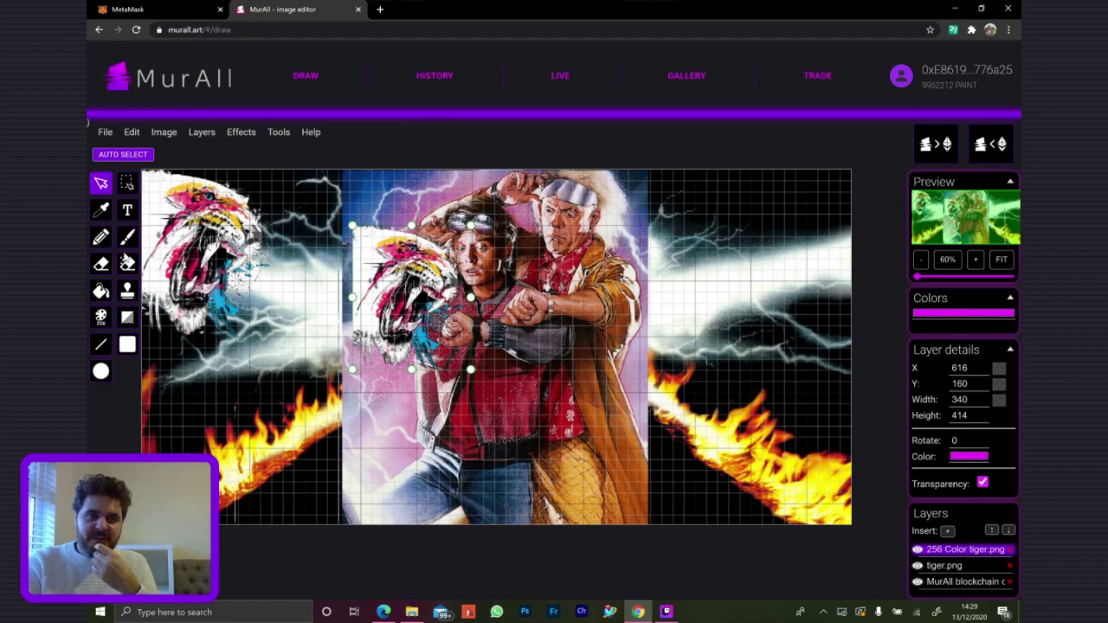
Try drawing a short magenta line across the black wristwatch with the Pencil tool at size 2
left_click(100, 239)
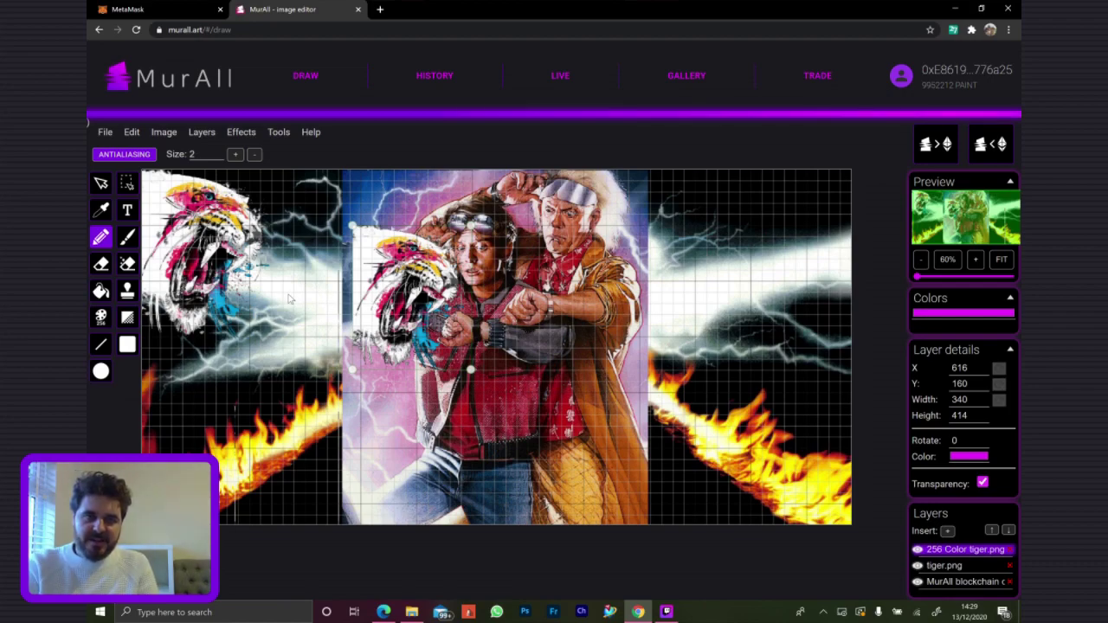
left_click(977, 260)
left_click(977, 259)
left_click(977, 260)
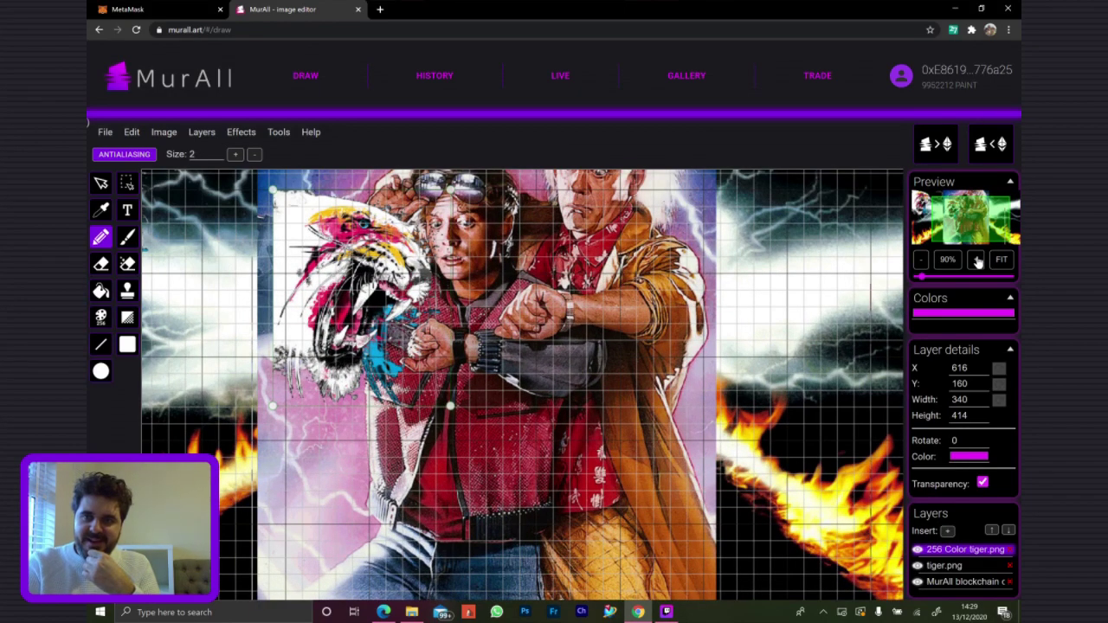
left_click(977, 260)
left_click(975, 260)
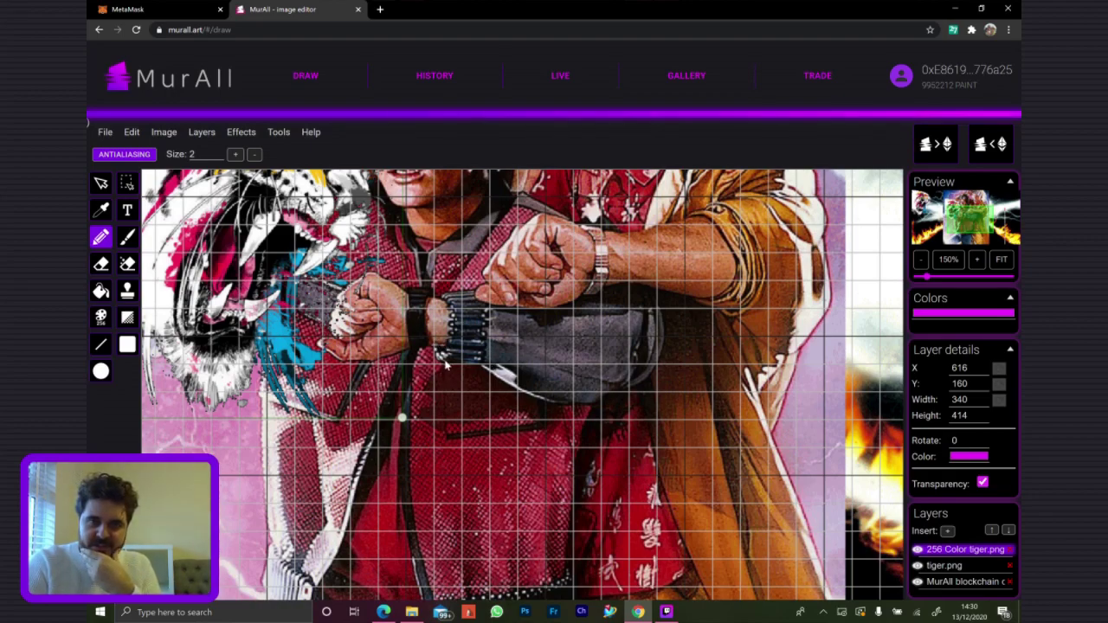
left_click(403, 313)
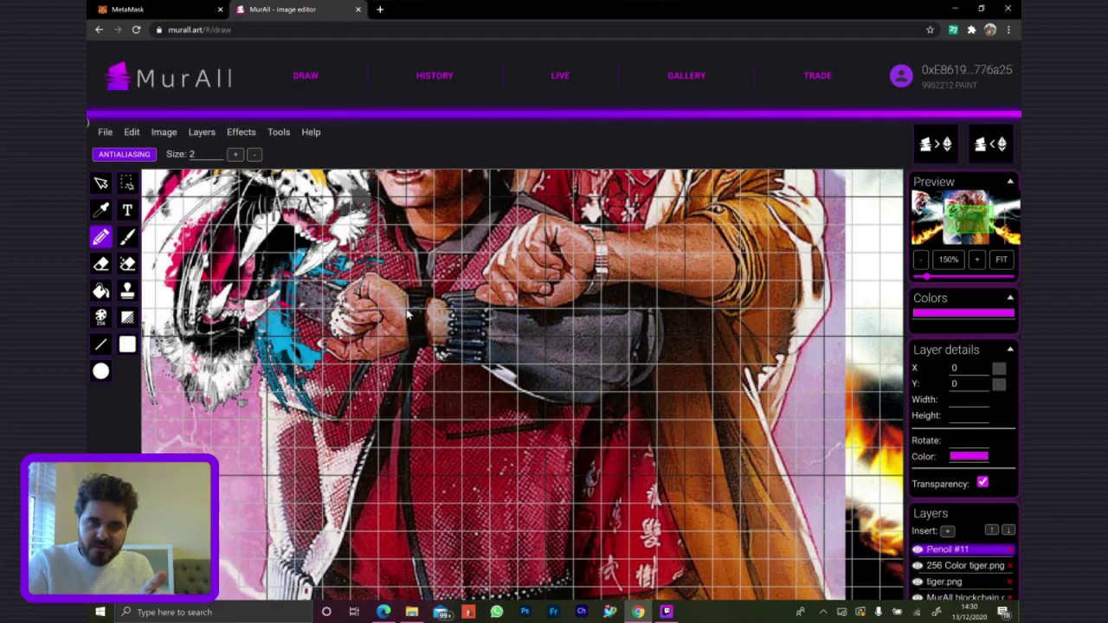
left_click_drag(413, 311, 424, 310)
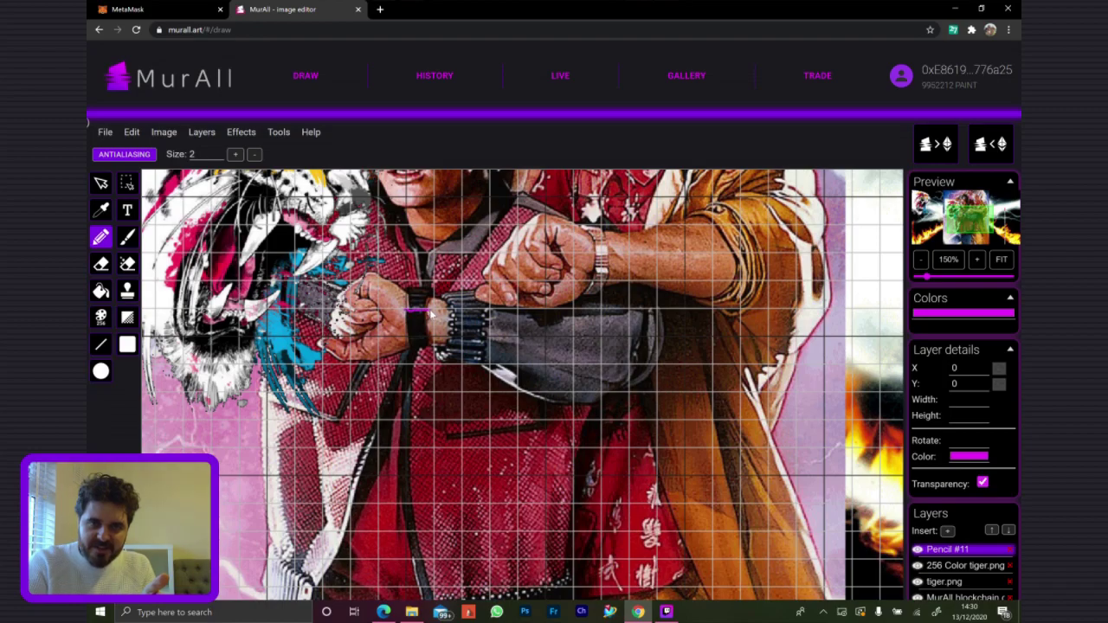
Turn off antialiasing for the Pencil tool and delete the trial pencil layer
left_click(129, 155)
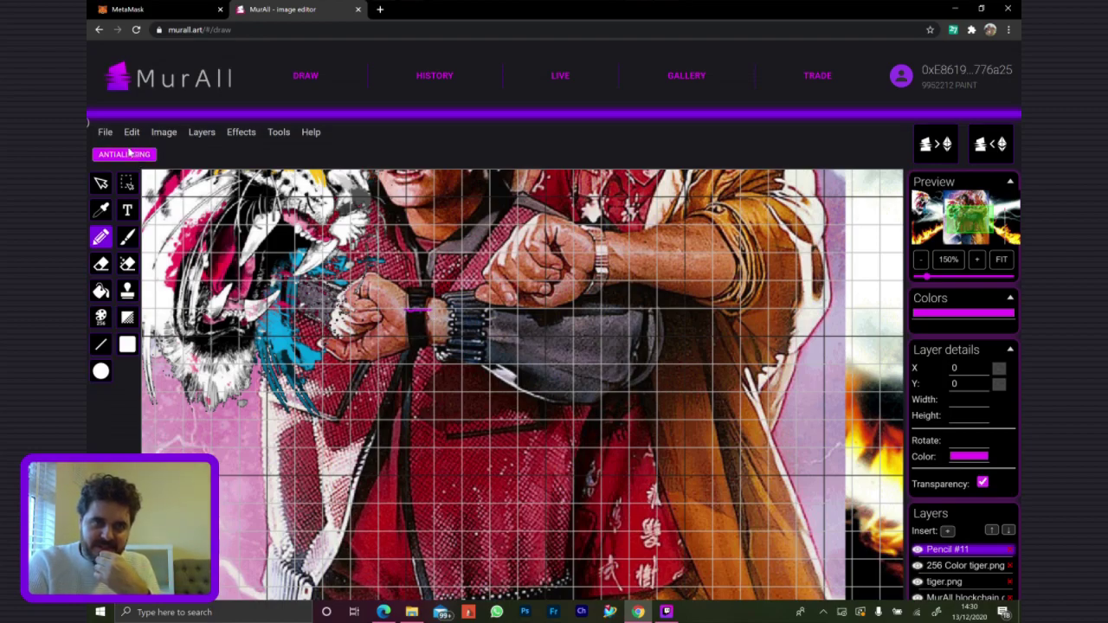
left_click(976, 260)
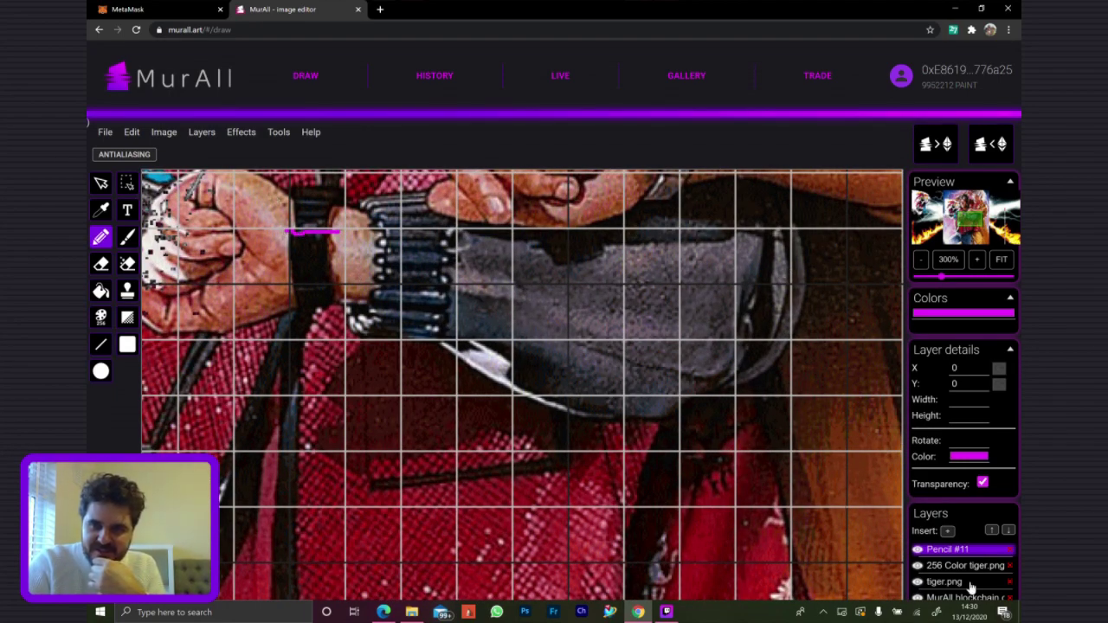
left_click(1009, 550)
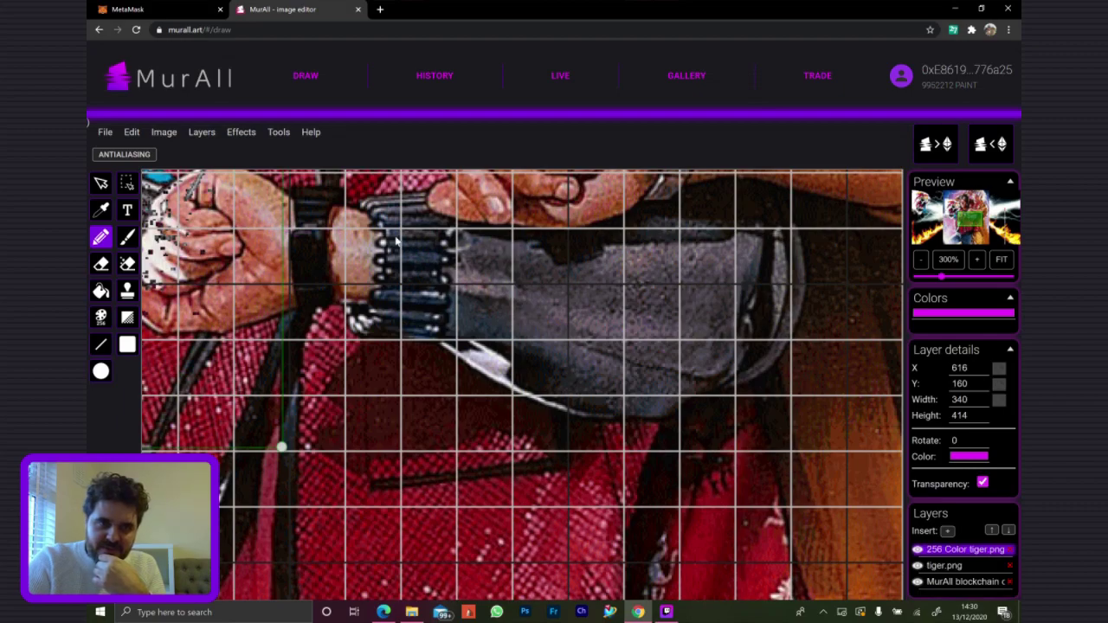
Draw a small magenta T-shaped pencil mark over the black wristwatch
left_click_drag(292, 234, 315, 233)
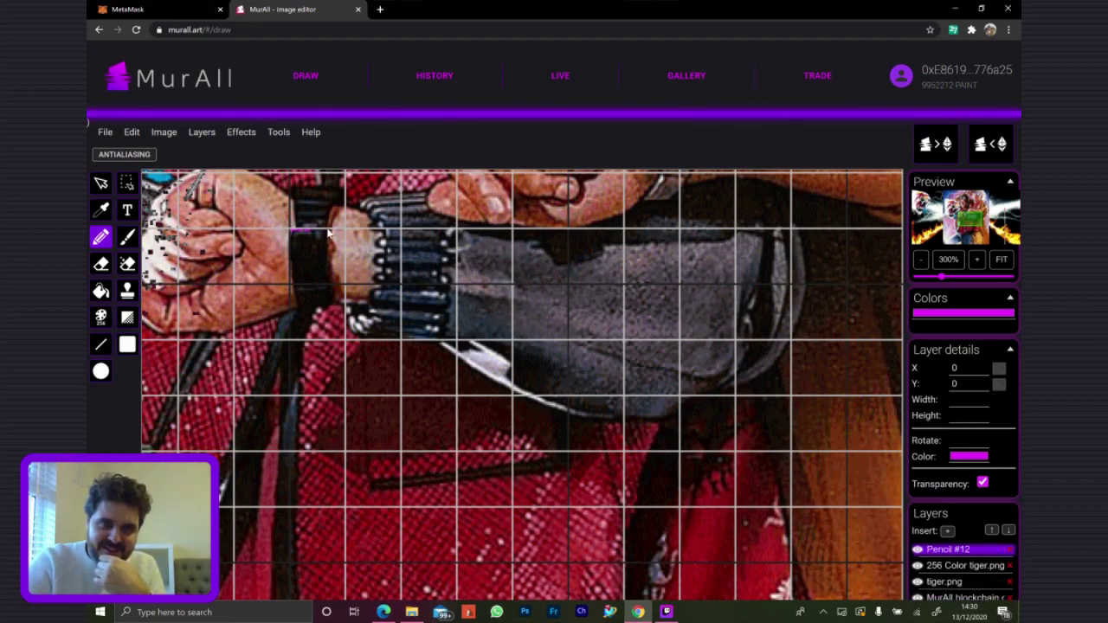
left_click_drag(317, 233, 338, 236)
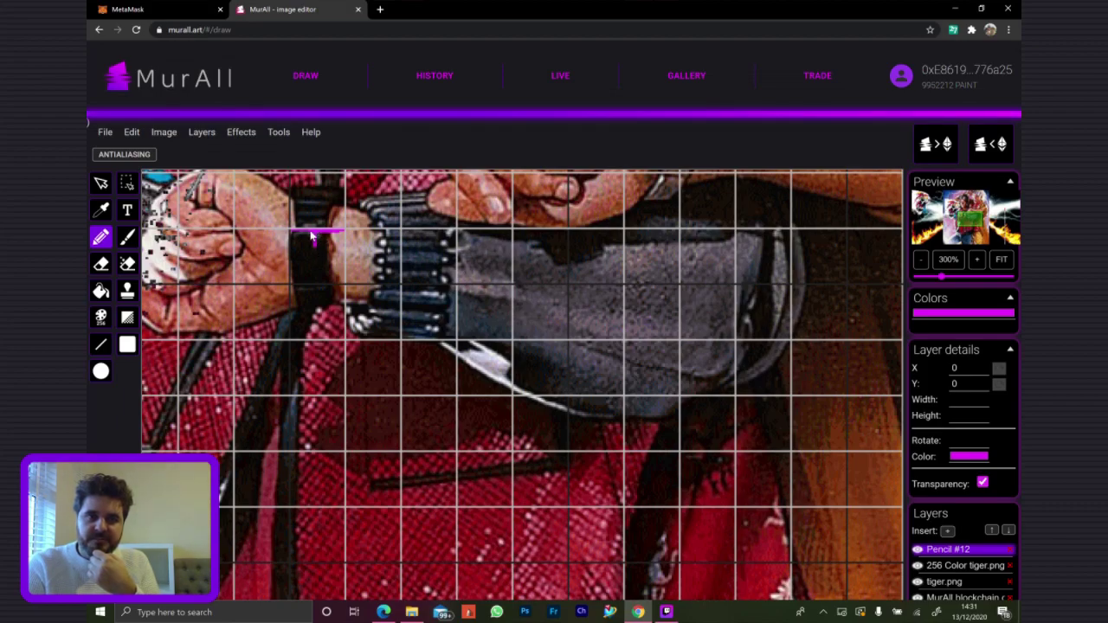
left_click_drag(312, 235, 316, 255)
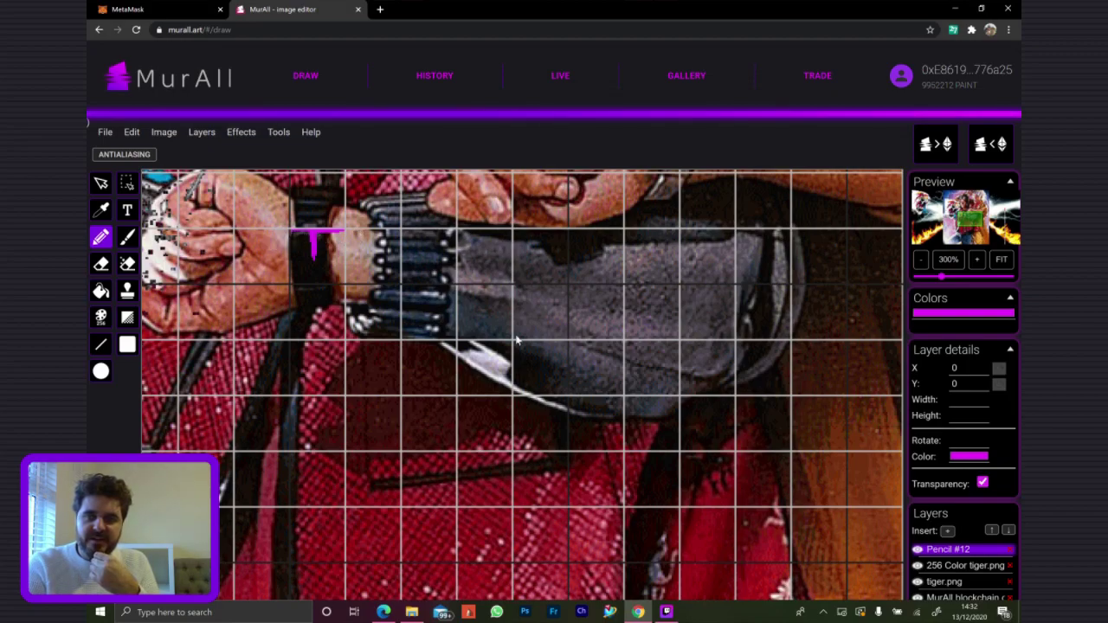
Disable transparency for the pencil layer and review its blockchain drawing preview, closing it without drawing
left_click(982, 484)
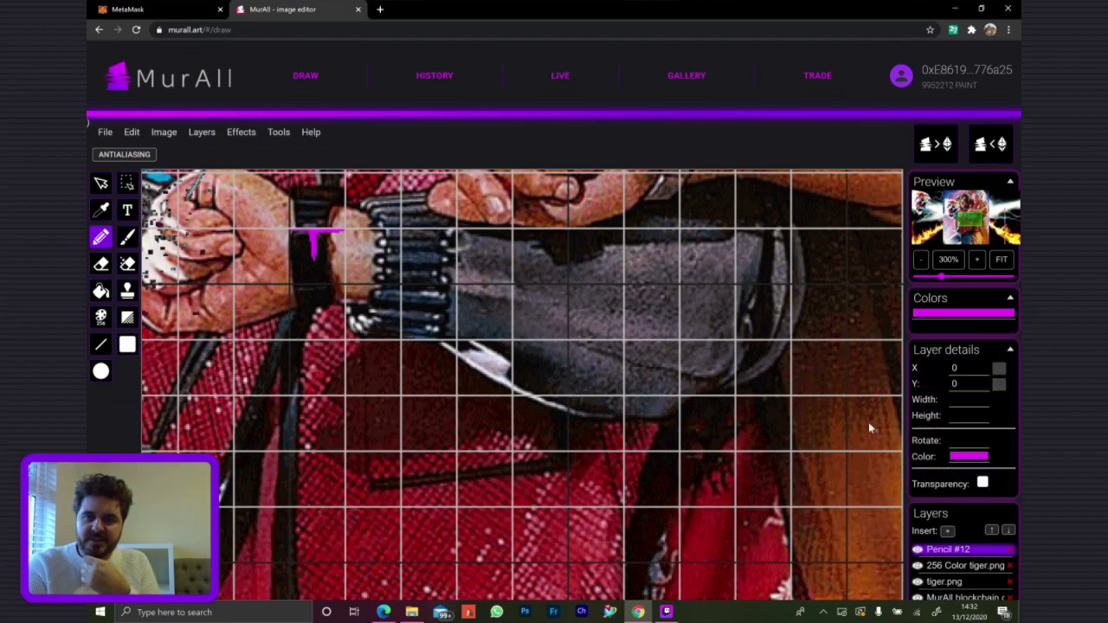
left_click(937, 145)
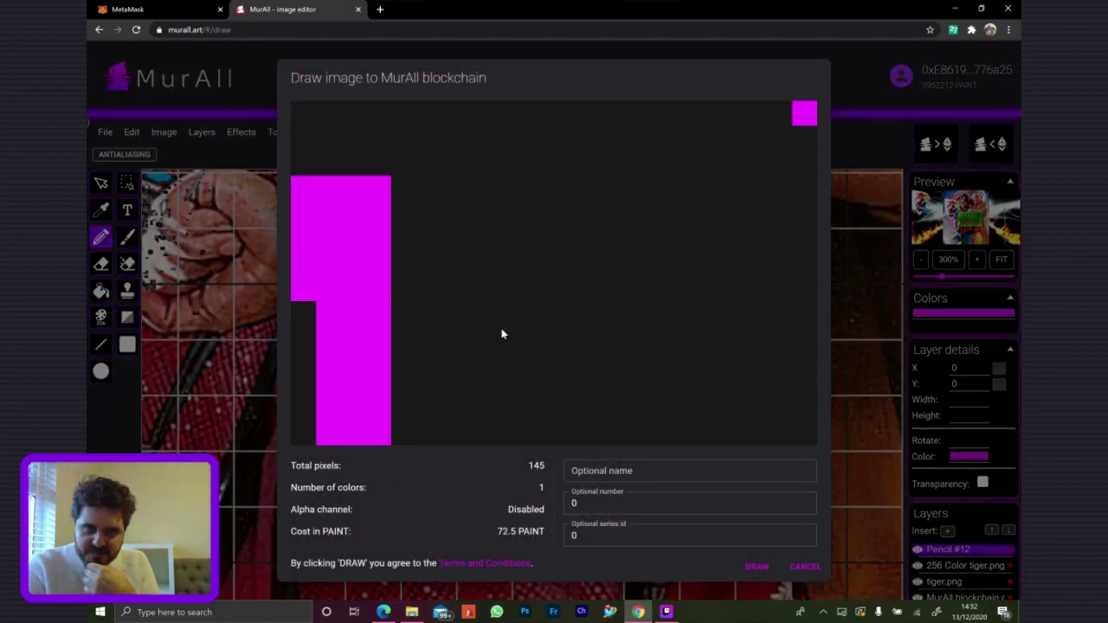
scroll(501, 333, "down", 2)
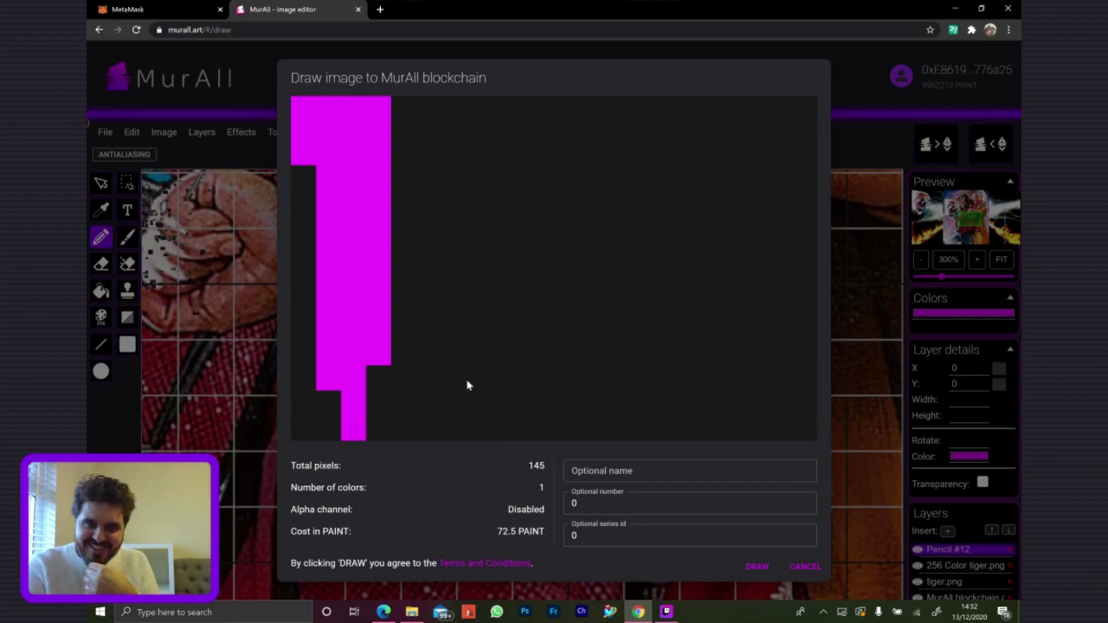
scroll(495, 233, "up", 2)
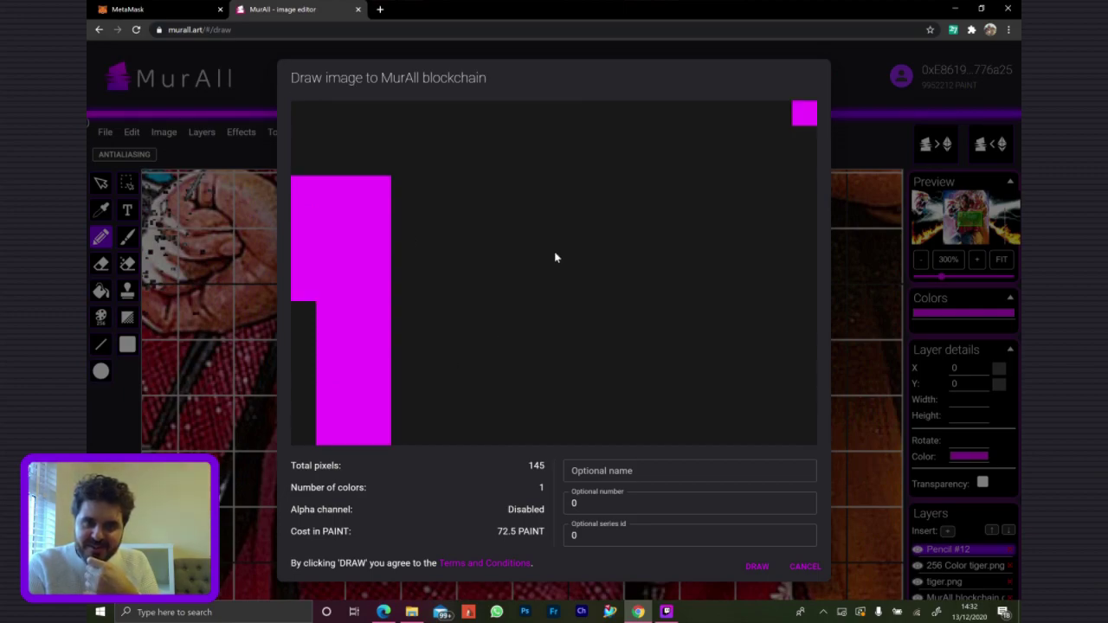
left_click(804, 567)
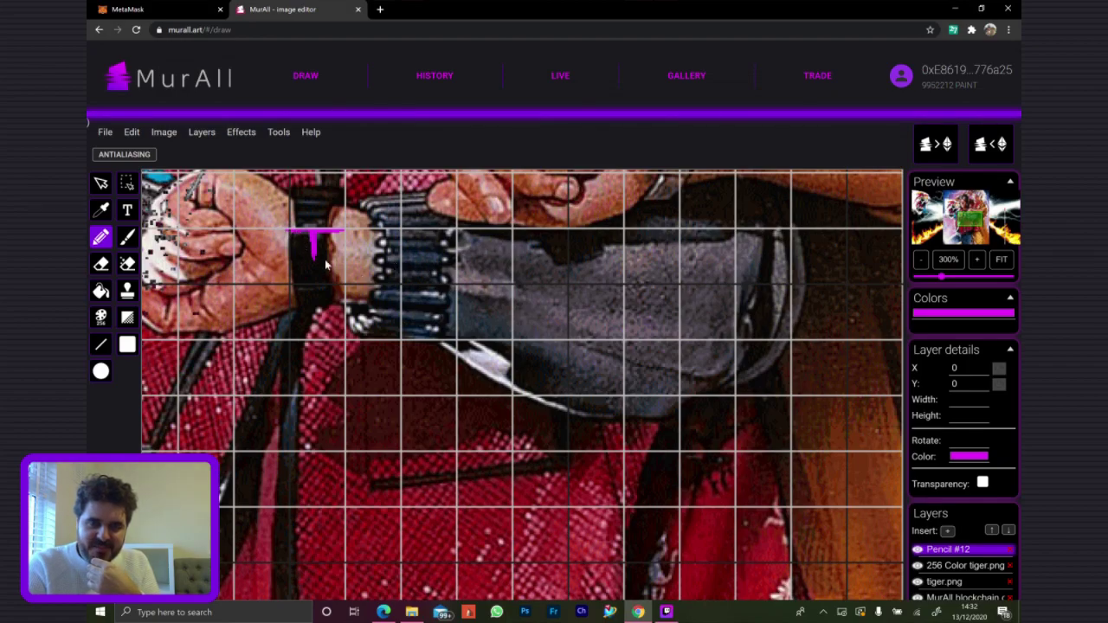
Open the finalFantasySephirothCloud image as a layer and convert it to 256 colors with FloydSteinberg dithering and Serpentine enabled
left_click(106, 132)
mouse_move(143, 176)
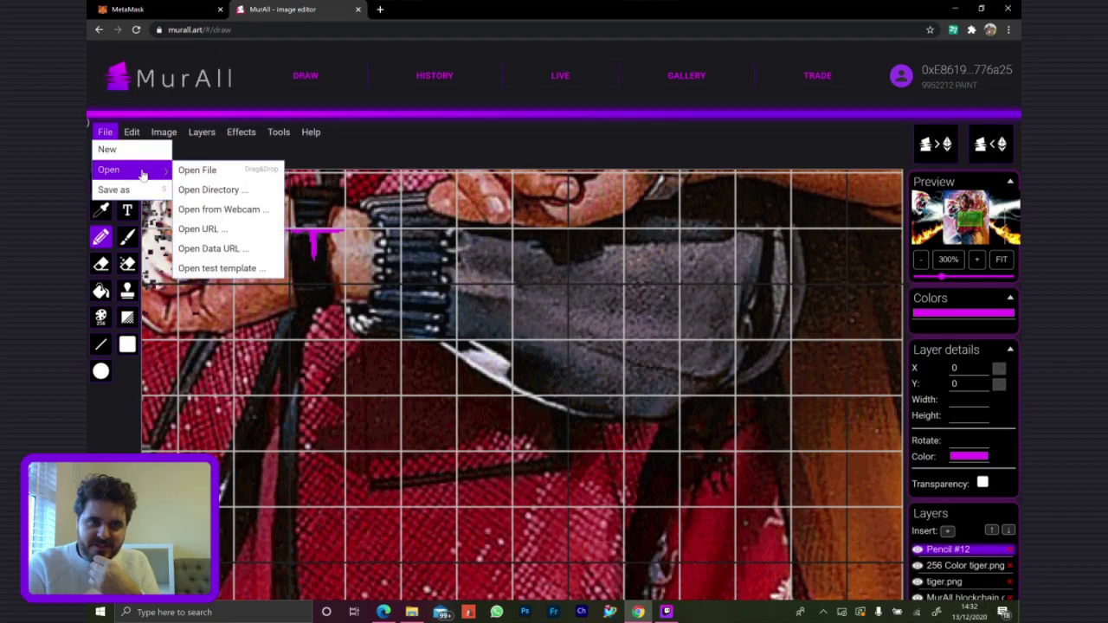
left_click(223, 170)
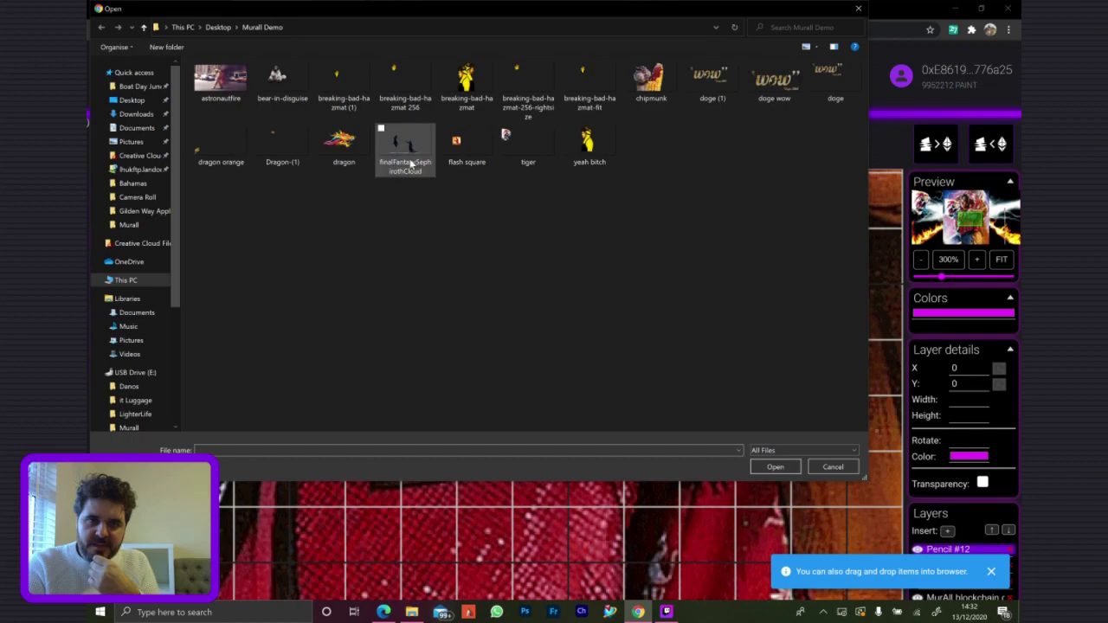
left_click(411, 163)
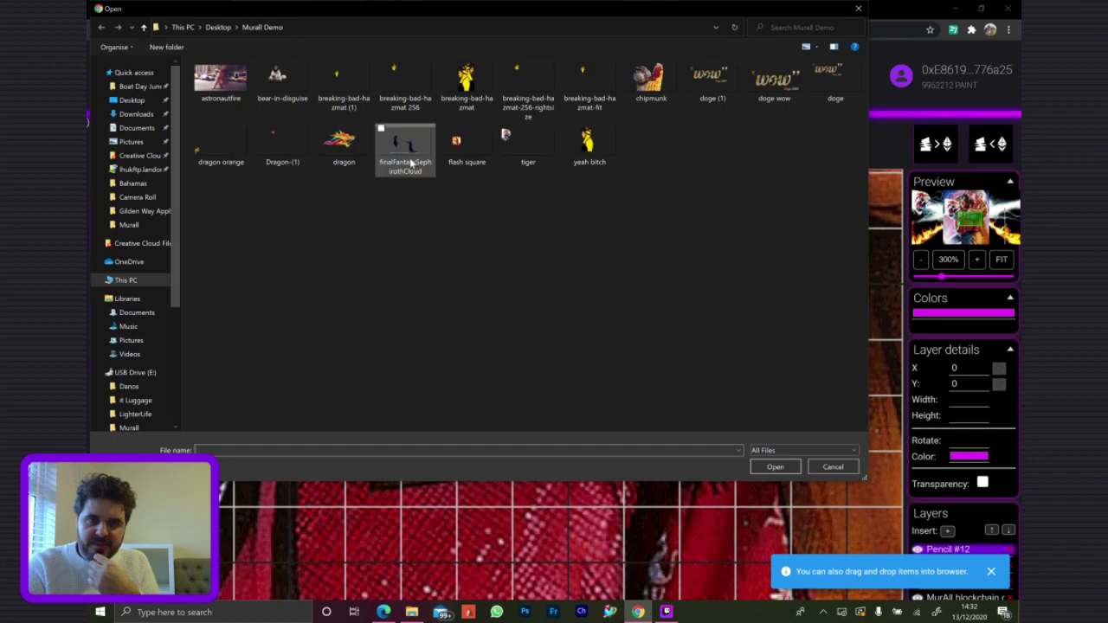
left_click(773, 466)
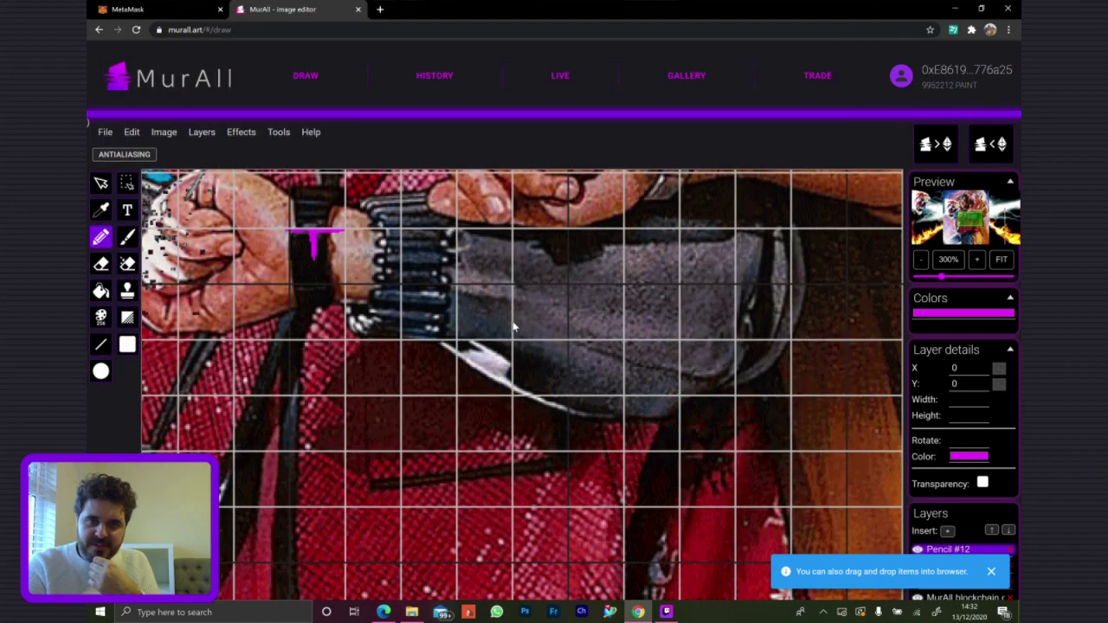
left_click(922, 260)
left_click(922, 260)
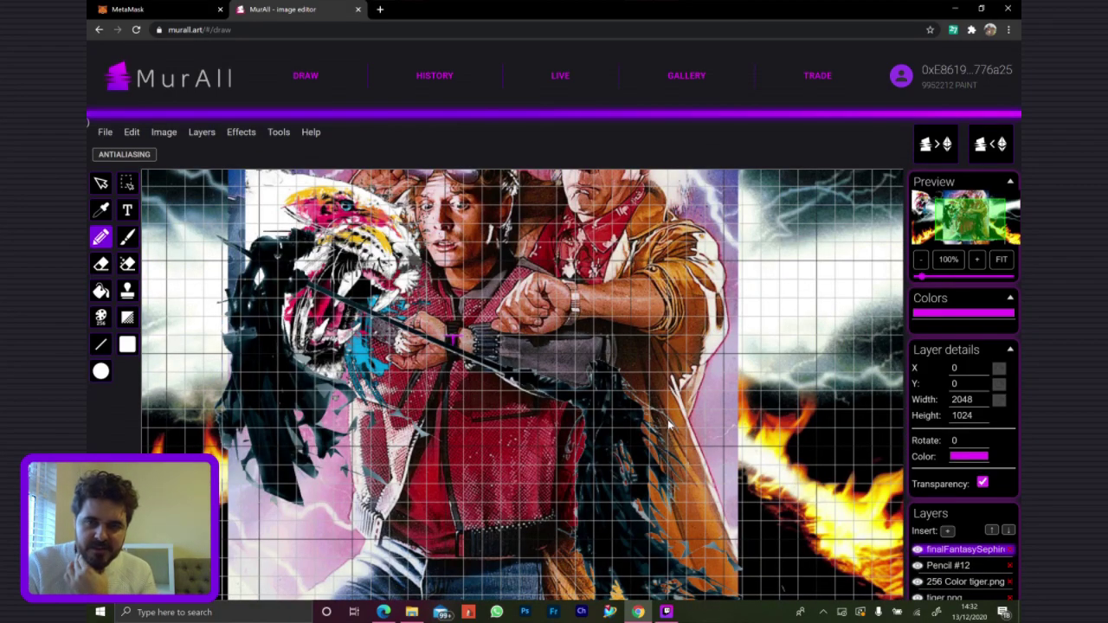
left_click(101, 316)
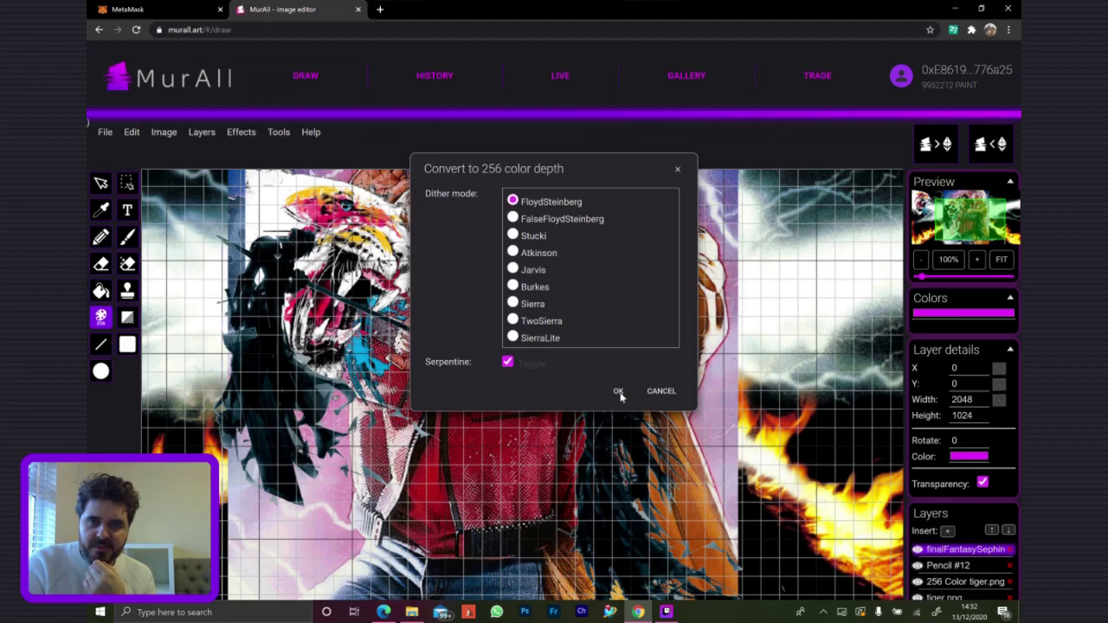
left_click(618, 391)
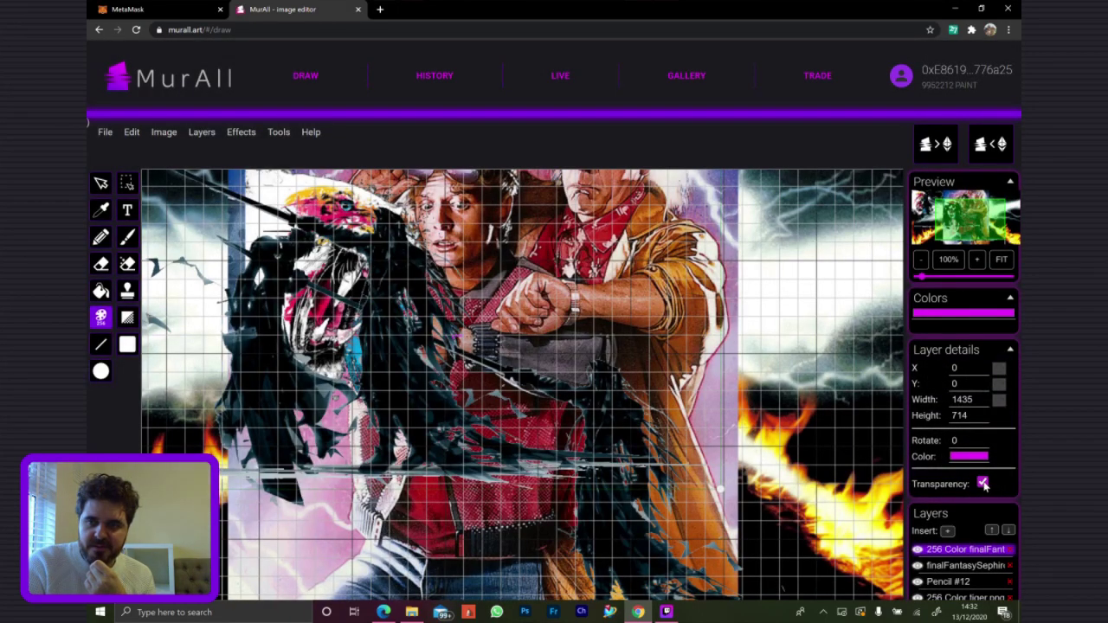
Compare the converted image's pixel count and PAINT cost in the blockchain drawing preview with transparency off and on
left_click(983, 484)
left_click(923, 147)
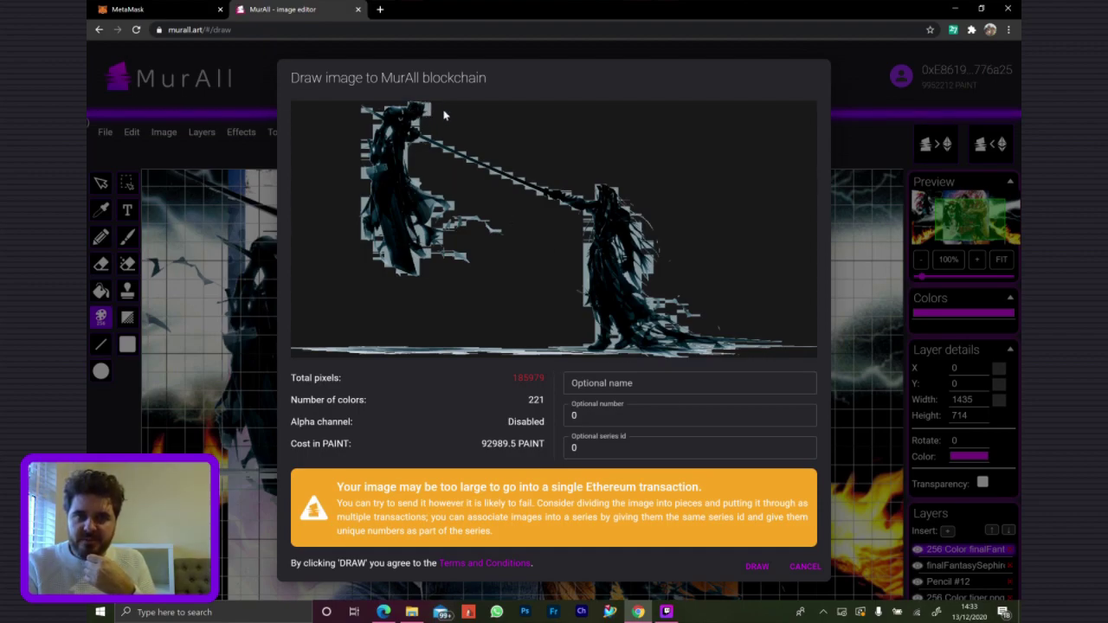
left_click(802, 567)
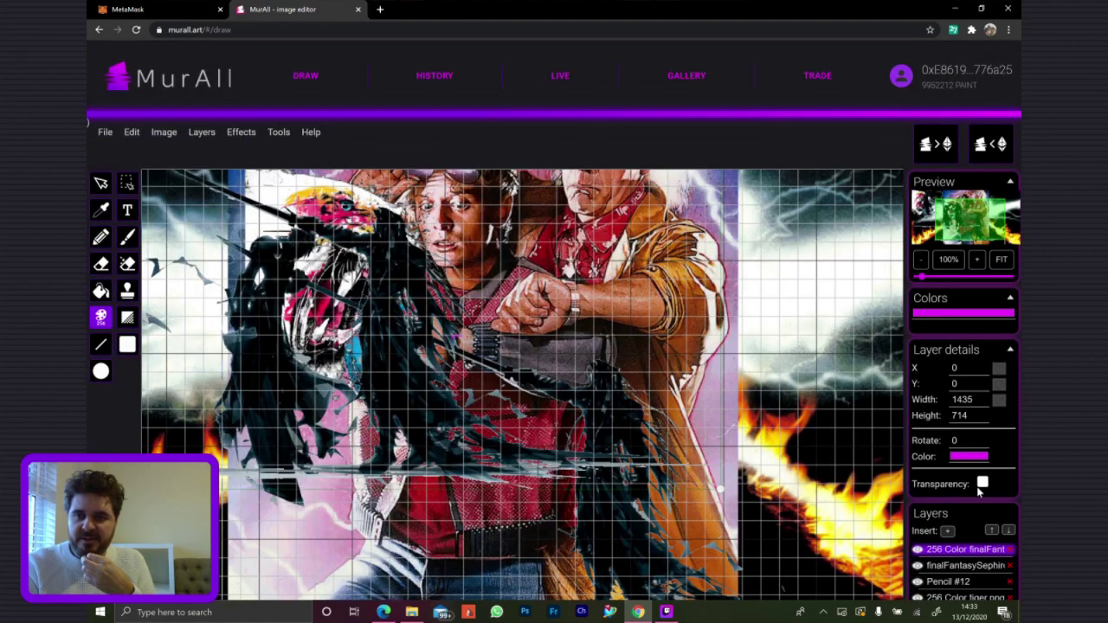
left_click(982, 484)
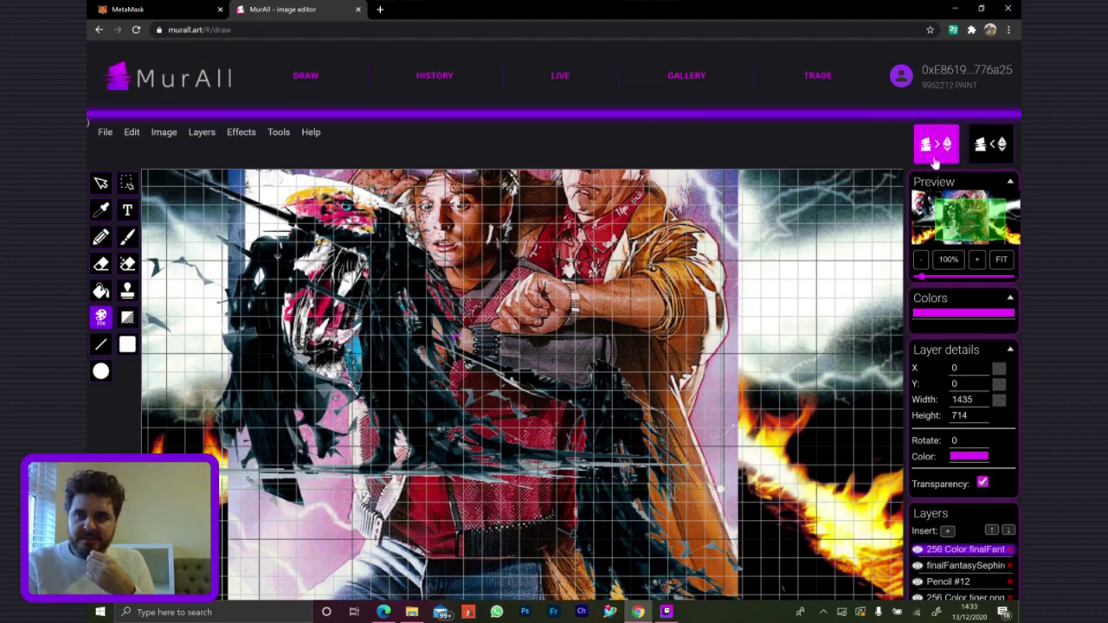
left_click(933, 160)
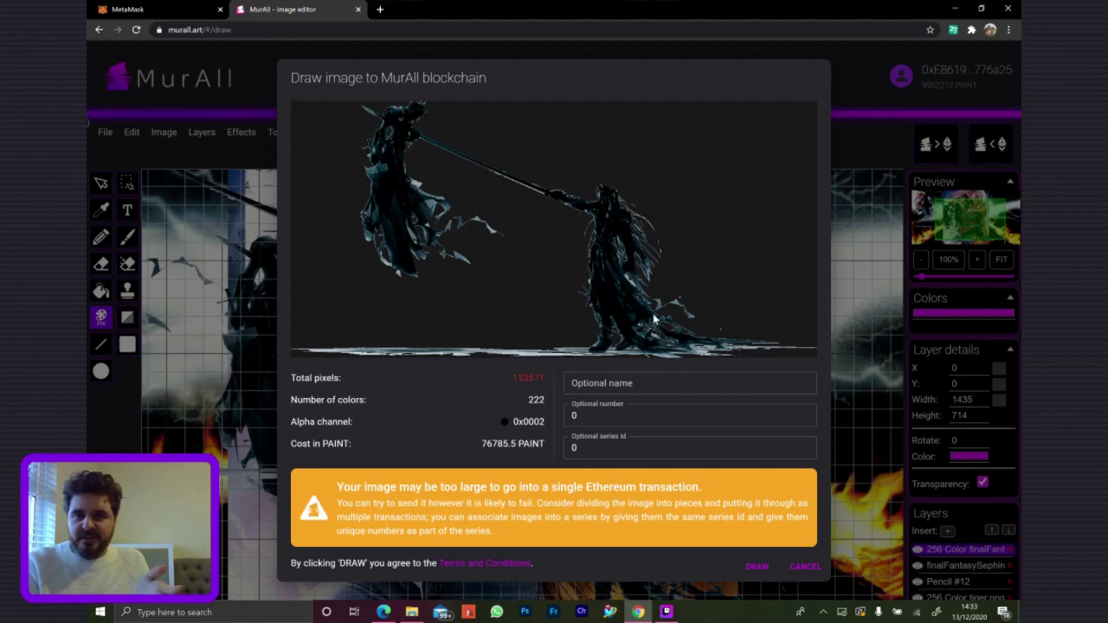
left_click(804, 566)
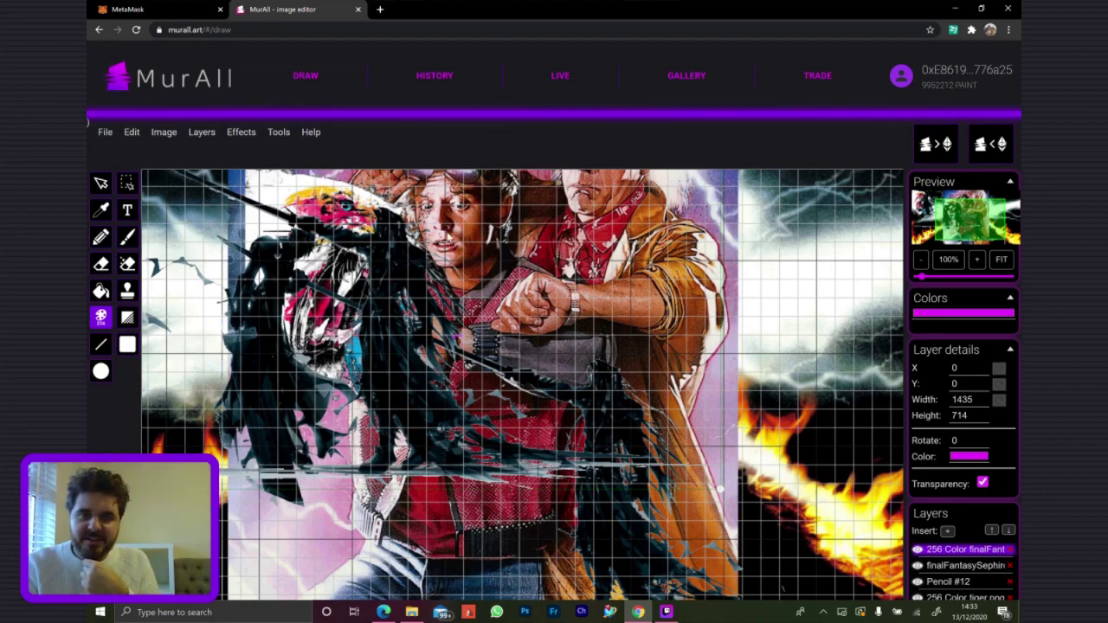
Delete the 256-color and original finalFantasySephirothCloud layers
left_click(1009, 550)
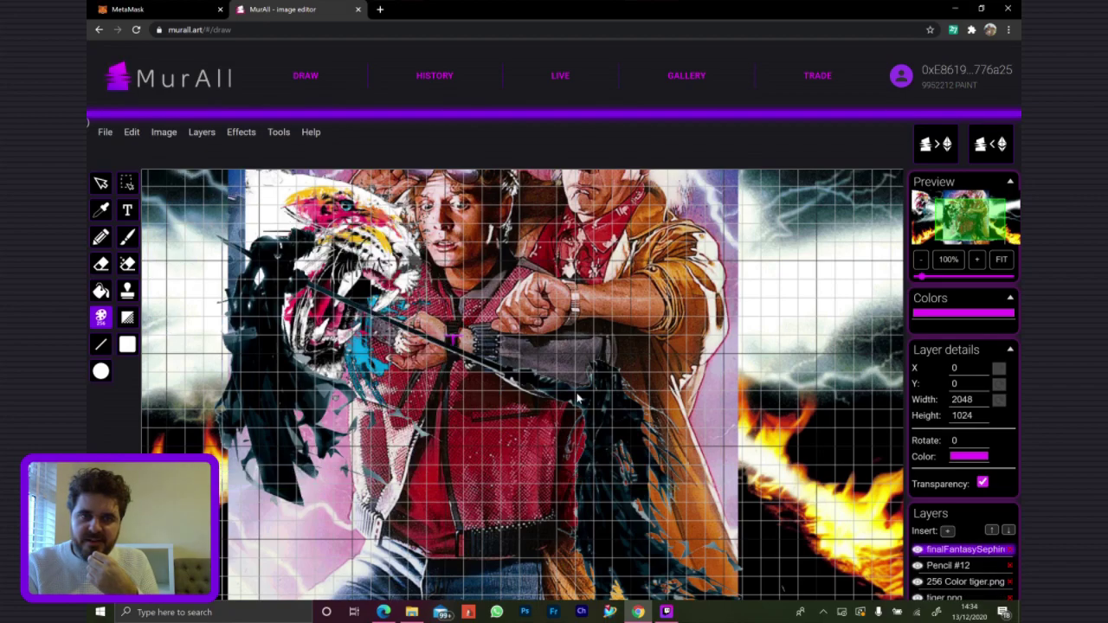
left_click(1009, 550)
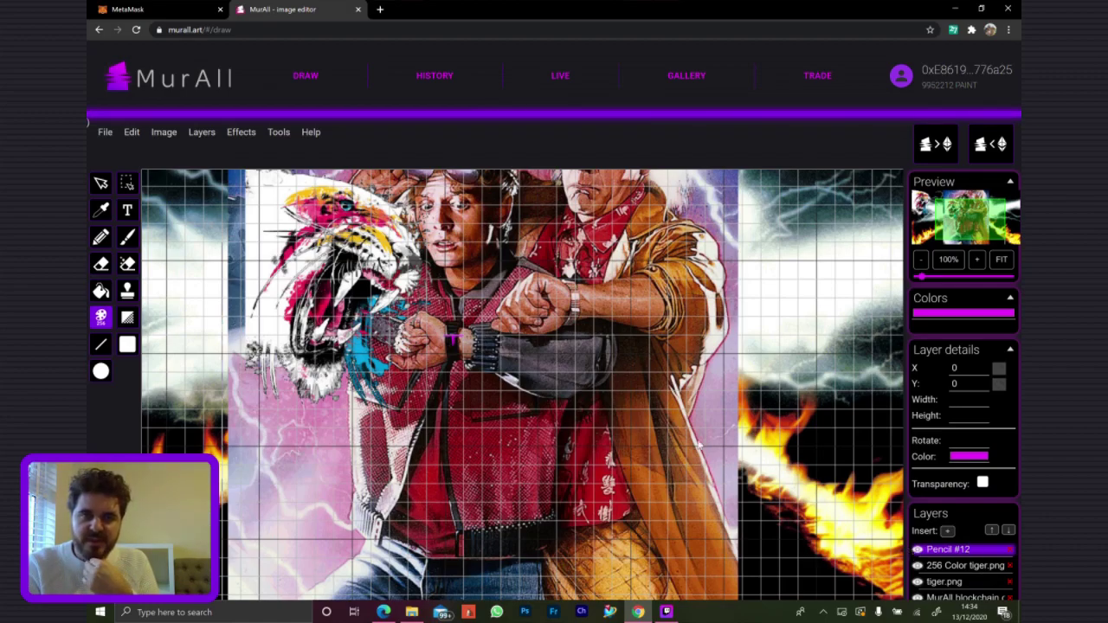
Prepare the pencil mark for drawing to the MurAll blockchain and name it "Pink watch"
left_click(935, 143)
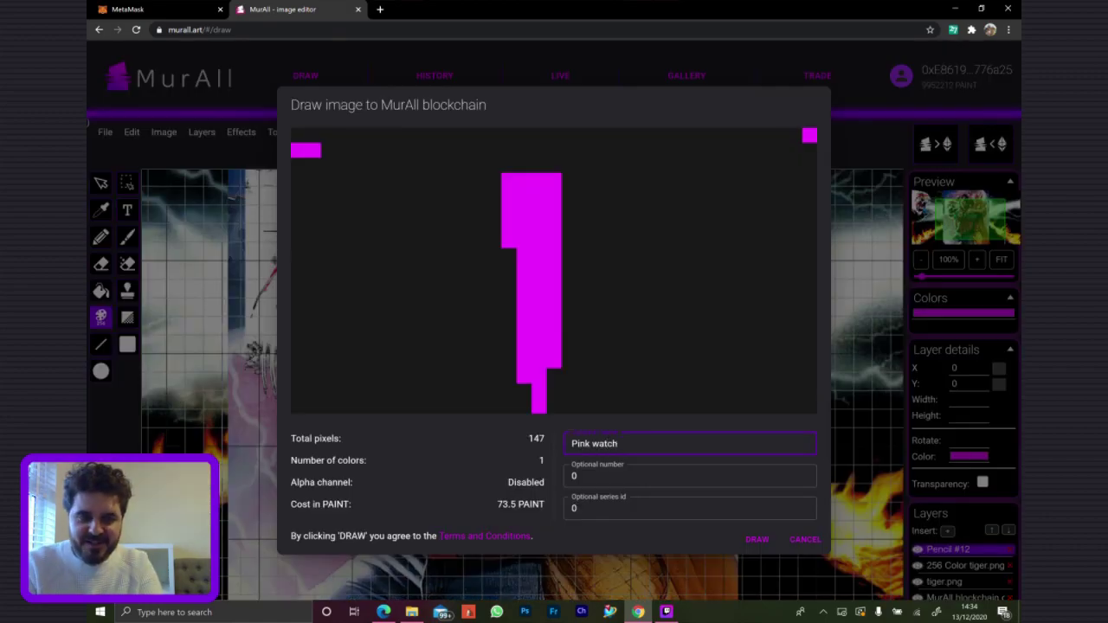
key("Escape")
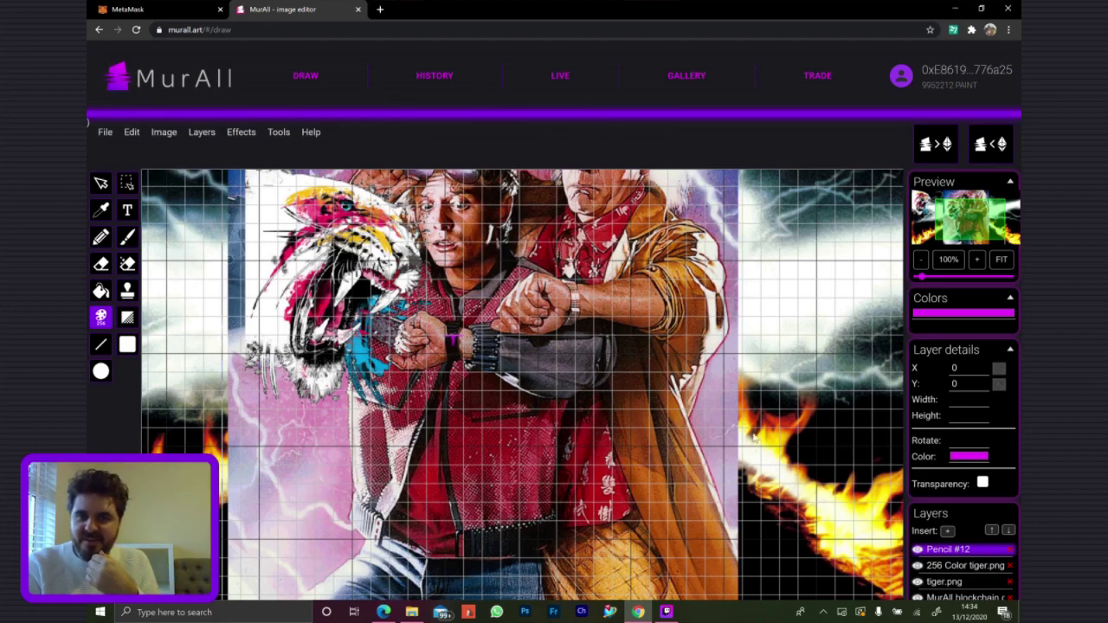
left_click(938, 147)
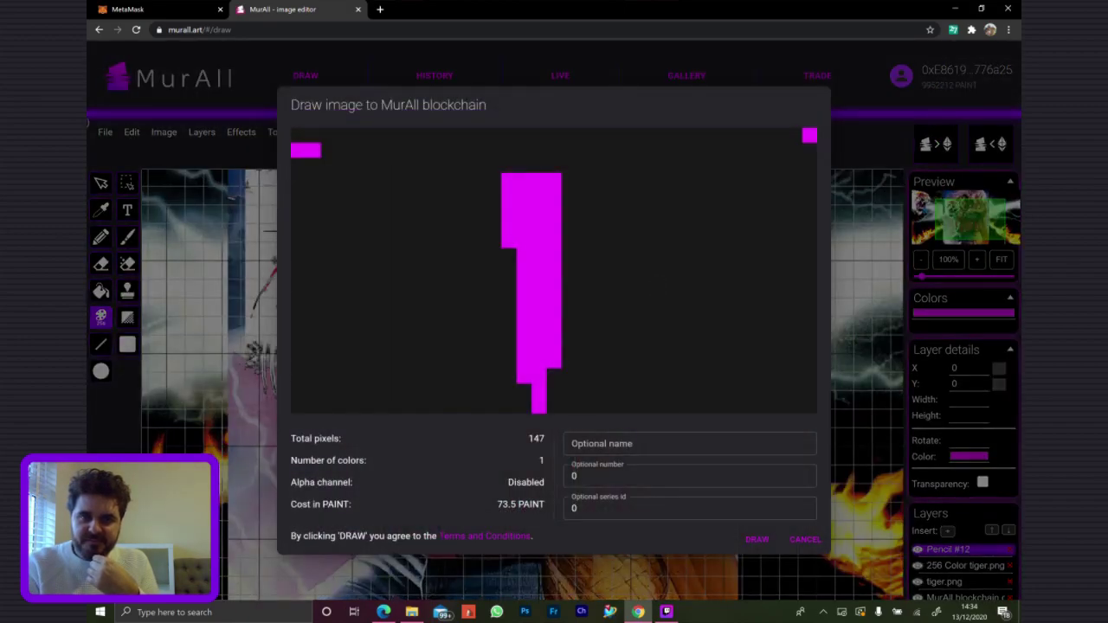
left_click(605, 443)
type("P")
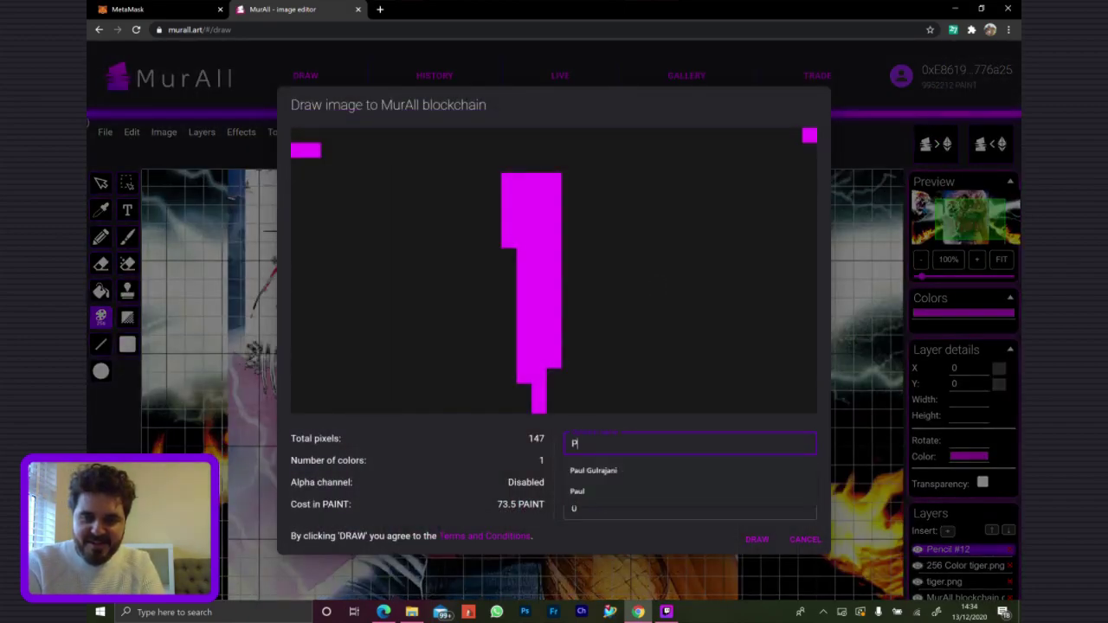
type("ink watch")
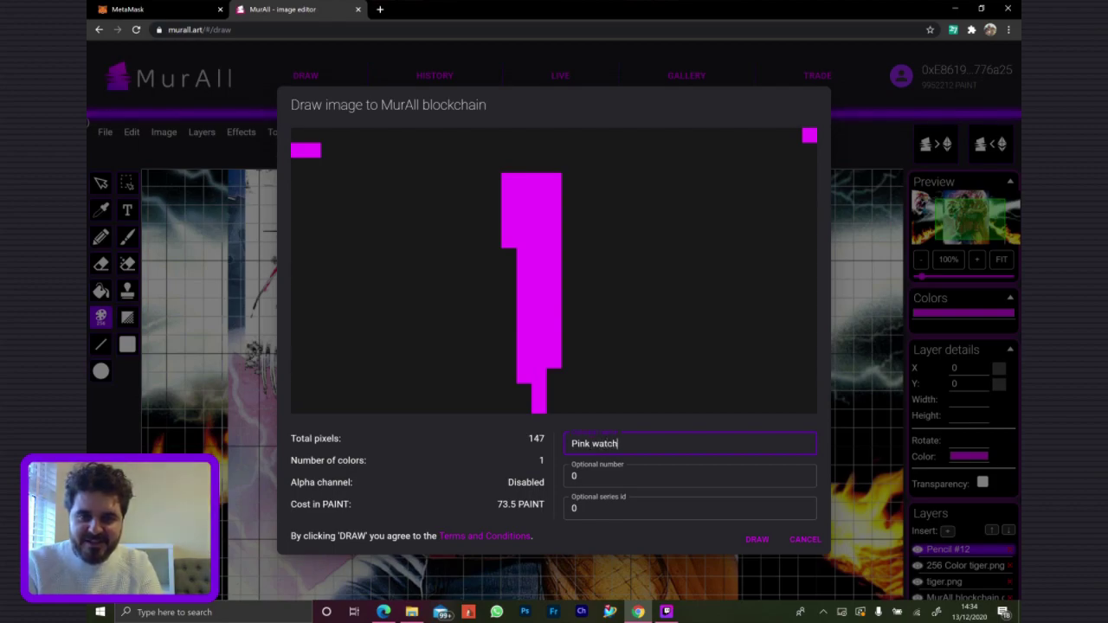
Submit "Pink watch" as number 1 of series 1, and reject its MetaMask transaction
key("Tab")
type("1")
key("Tab")
type("1")
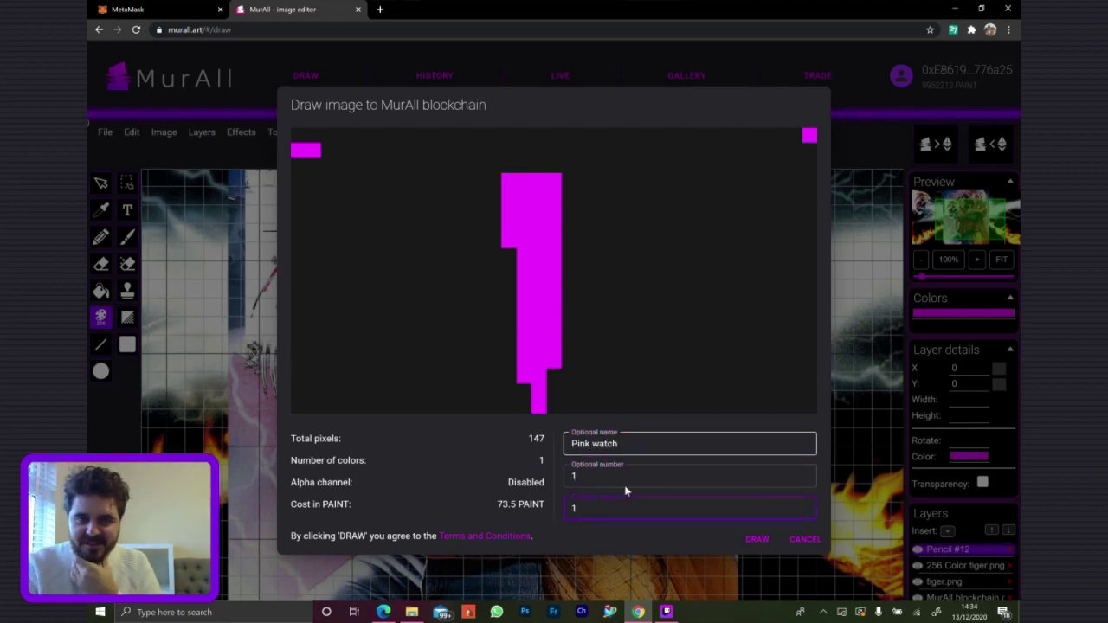
left_click(757, 540)
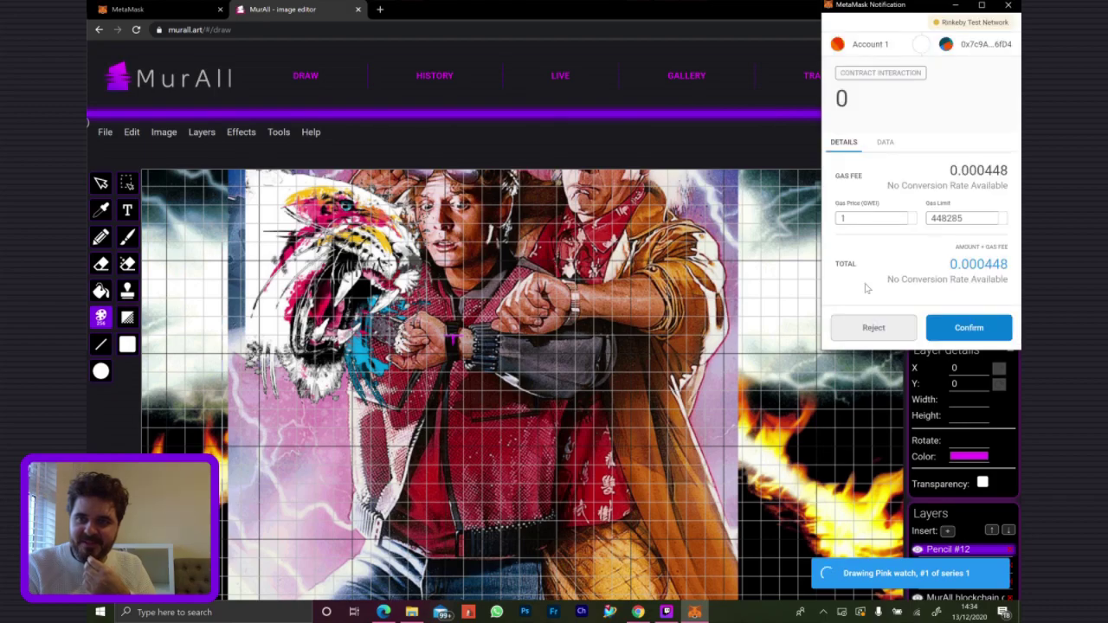
left_click(870, 329)
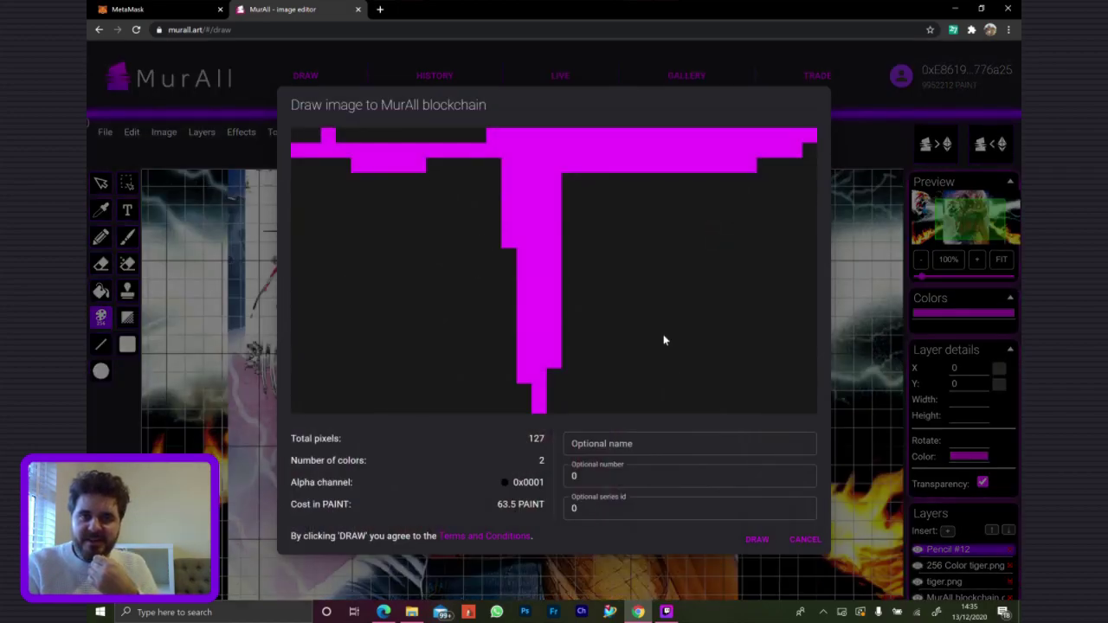
Submit the pencil drawing with transparency enabled under the name "Pink watch", number 1 and series id 1
left_click(597, 443)
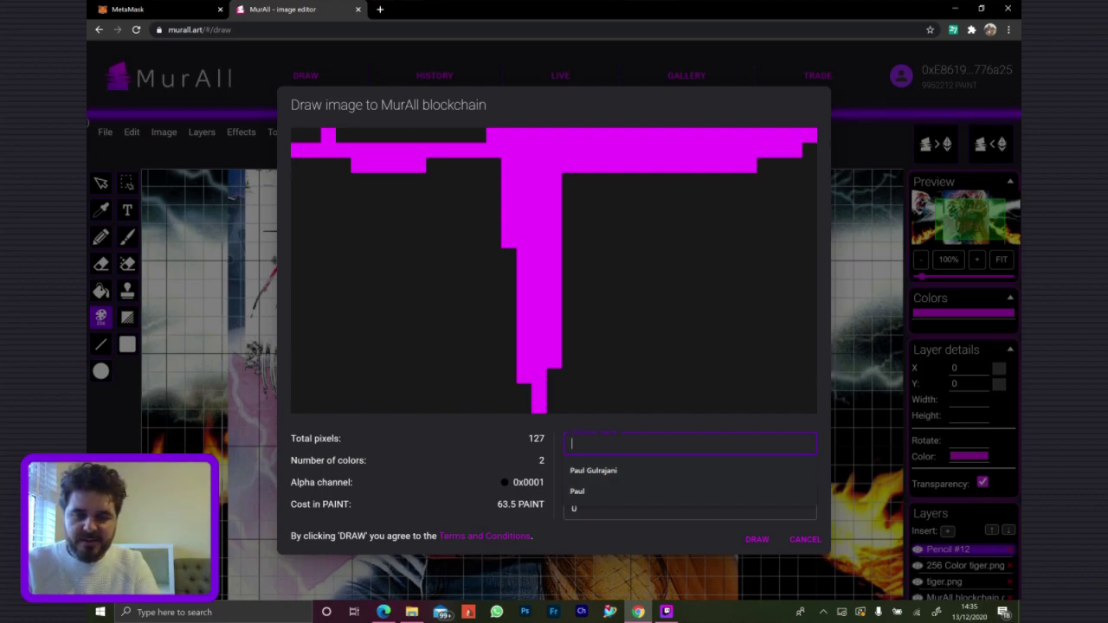
type("Pink")
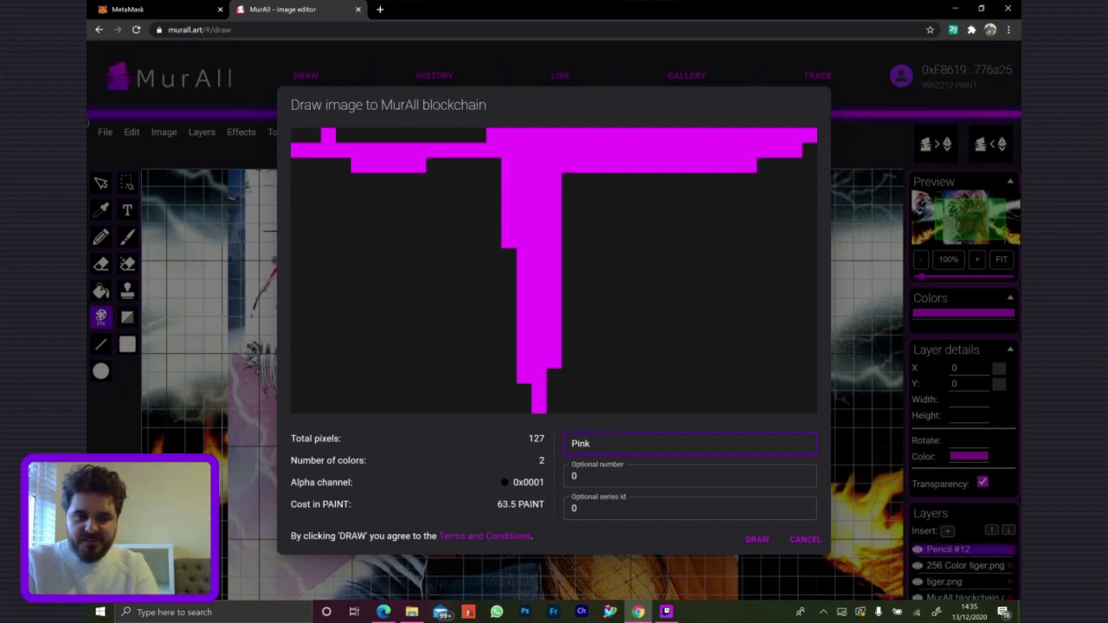
type("watch")
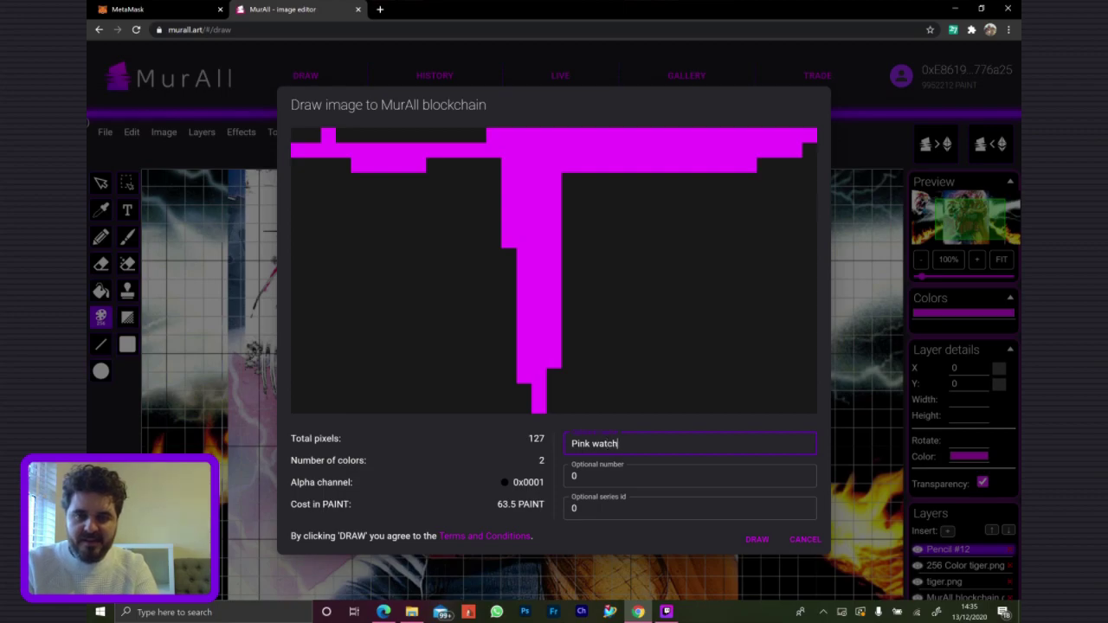
key("Tab")
type("1")
key("Tab")
type("1")
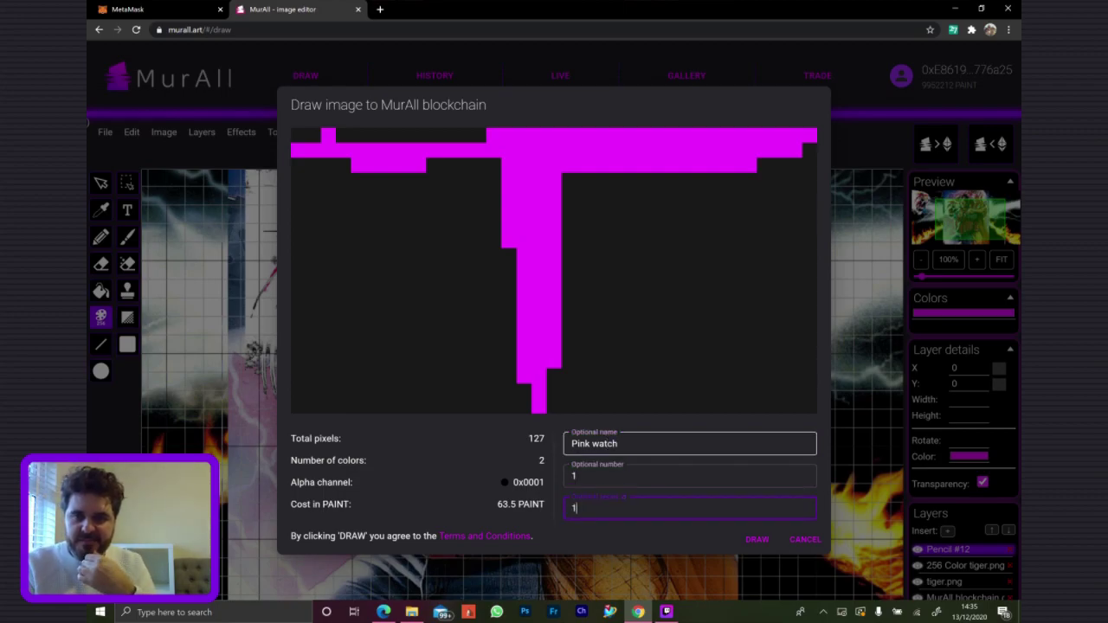
left_click(760, 541)
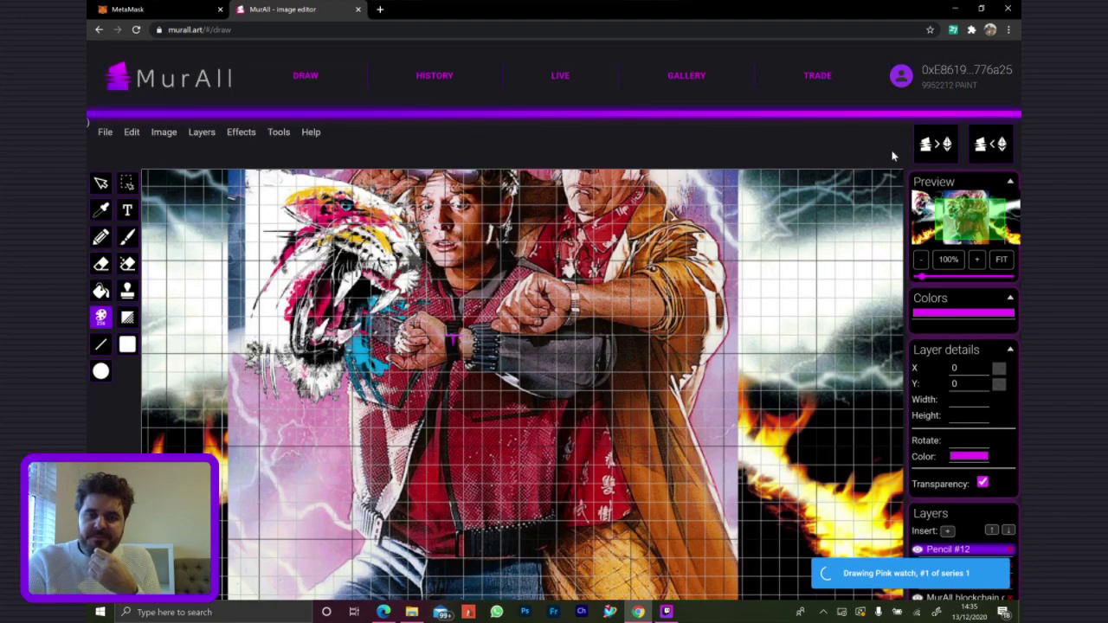
Open MurAll's Live page and switch to the Microsoft Edge window showing the live mural
key("alt+Tab")
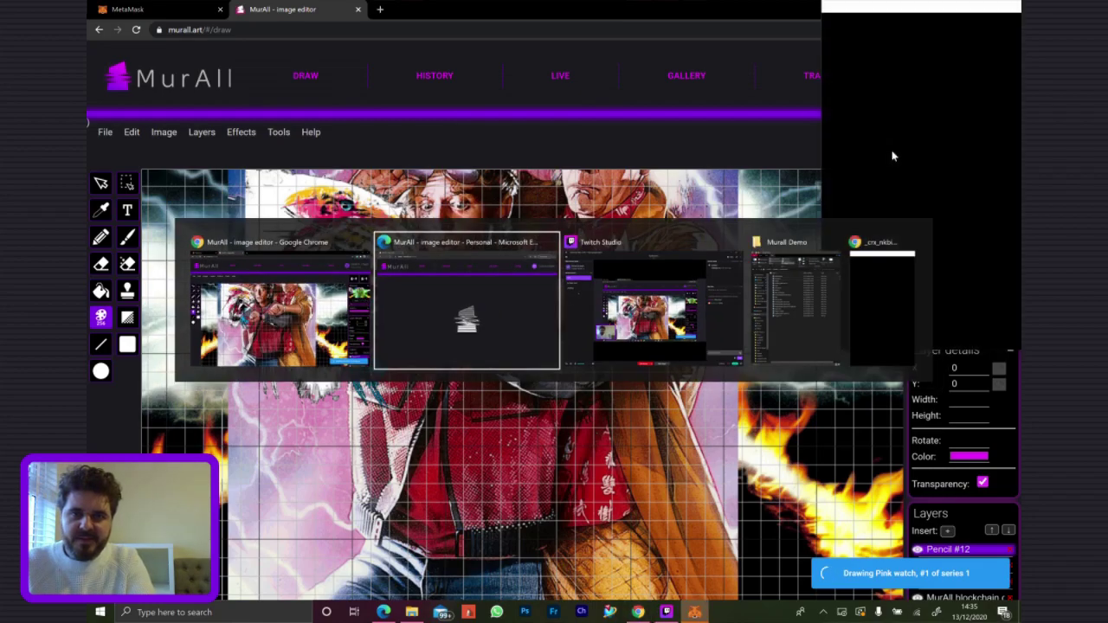
key("alt+Tab")
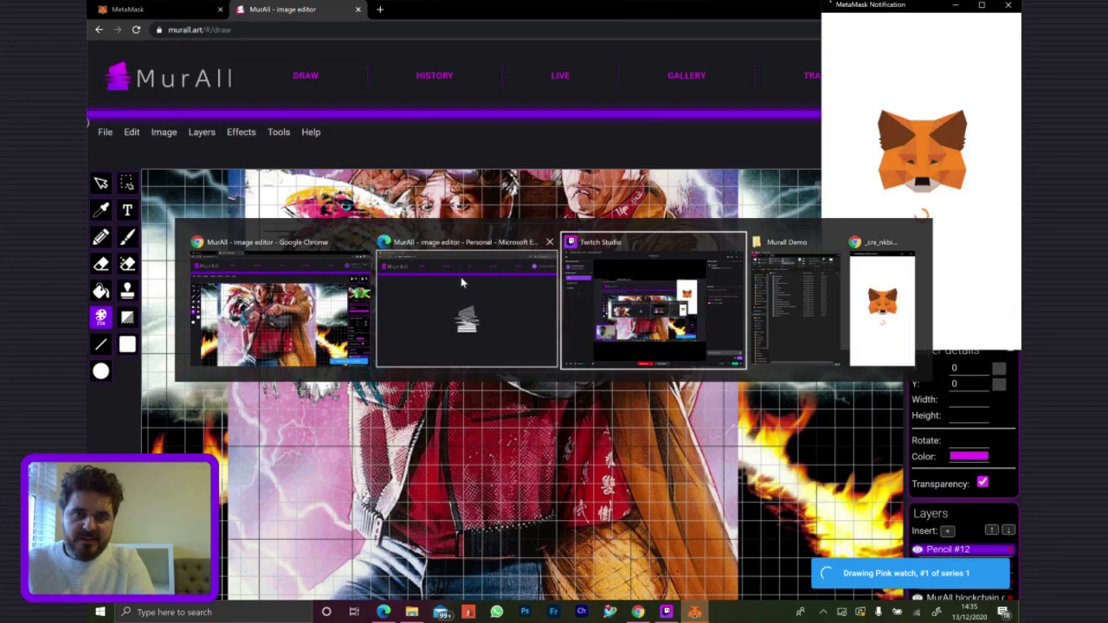
key("alt+Tab")
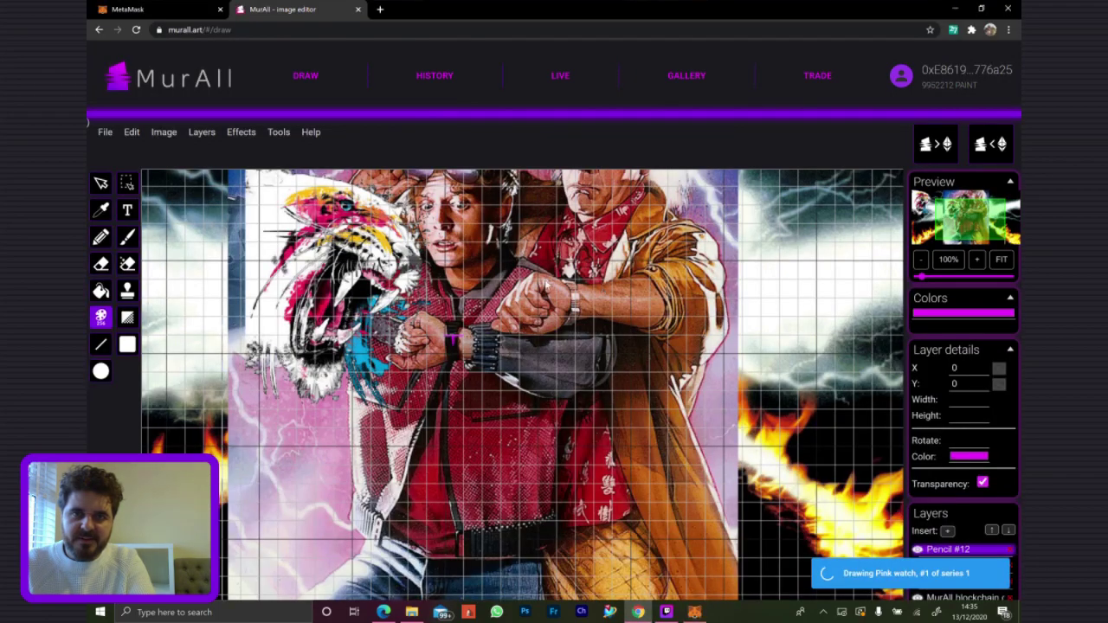
left_click(560, 77)
key("alt+Tab")
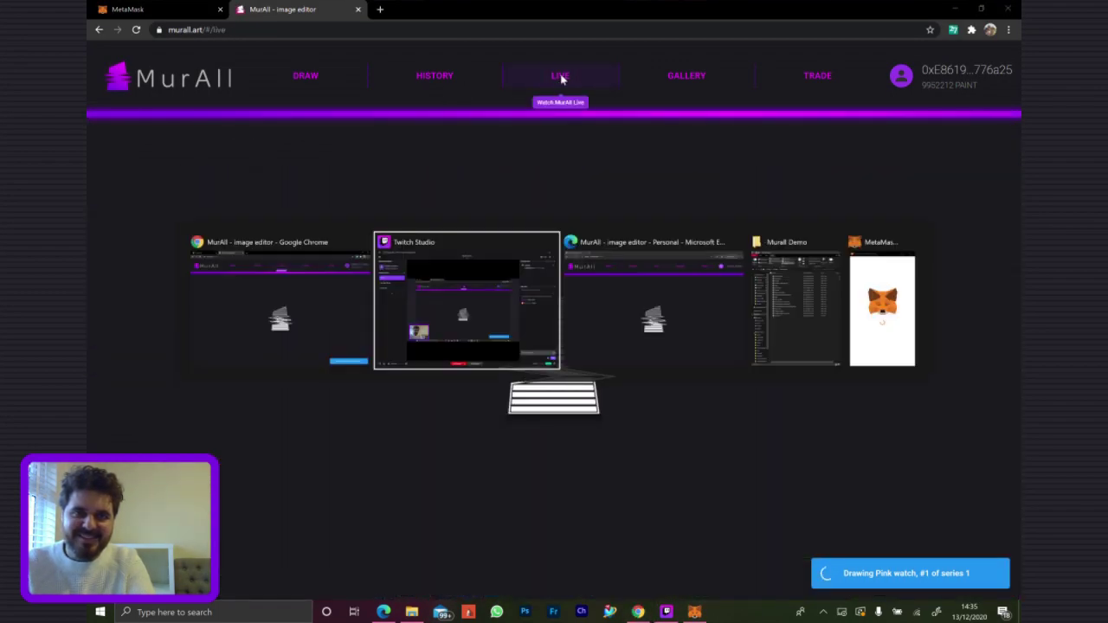
key("alt+Tab")
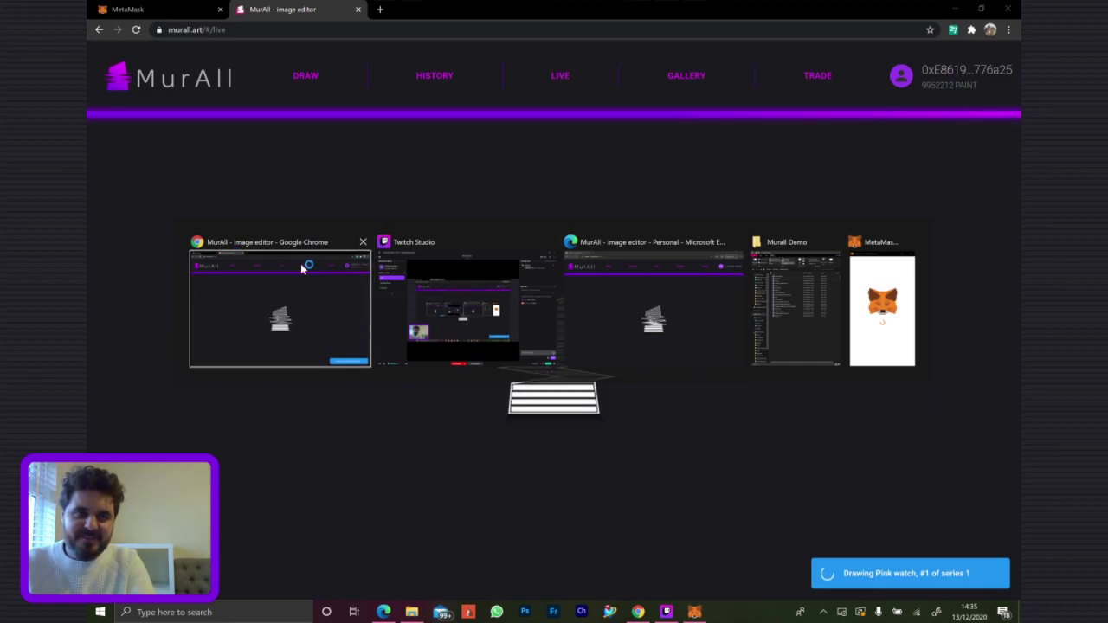
left_click(677, 289)
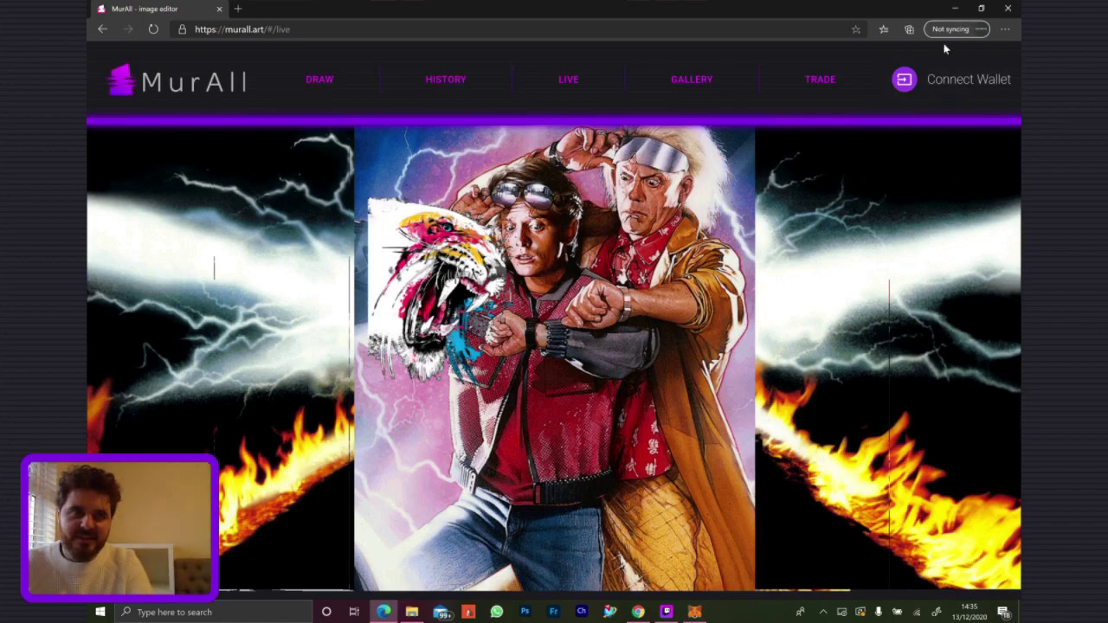
Arrange the Edge live view and the Chrome MurAll window side by side
key("alt+Tab")
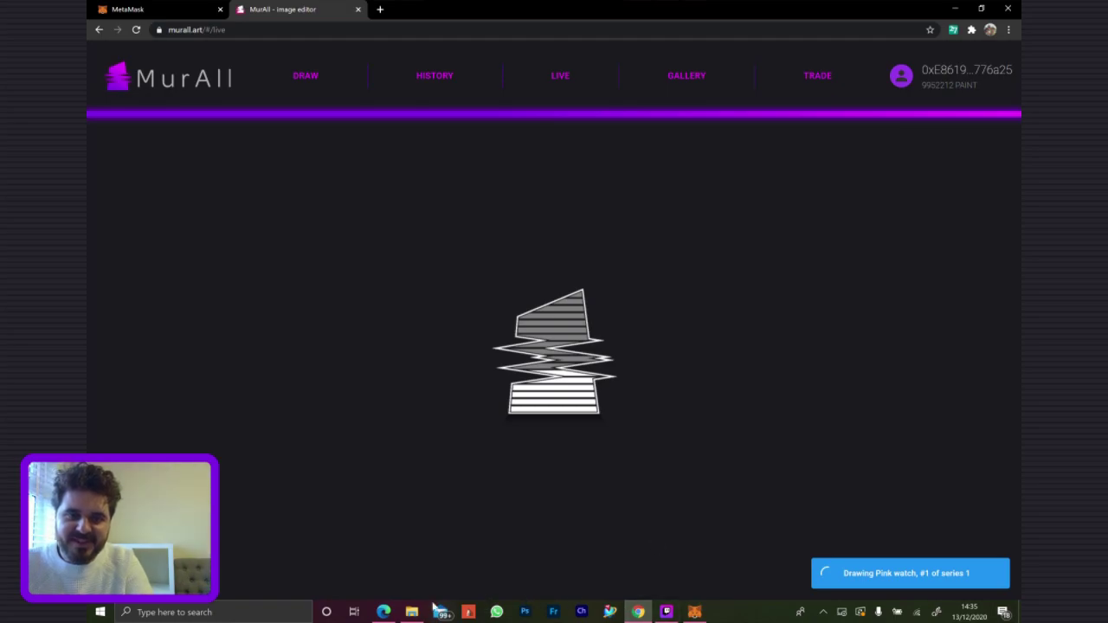
left_click(384, 612)
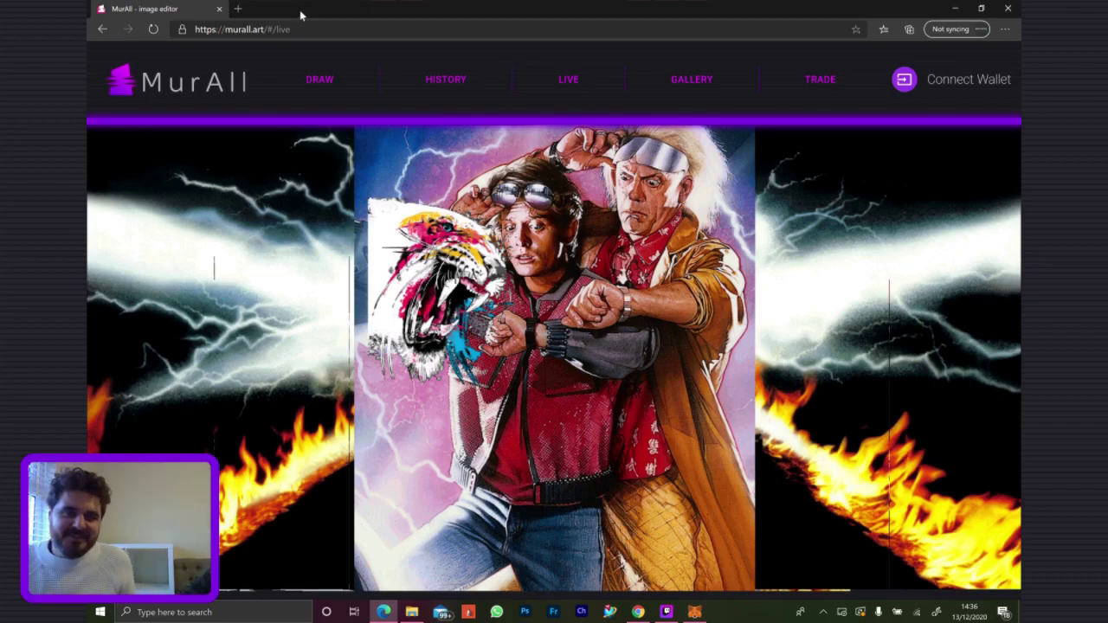
left_click_drag(303, 16, 1018, 229)
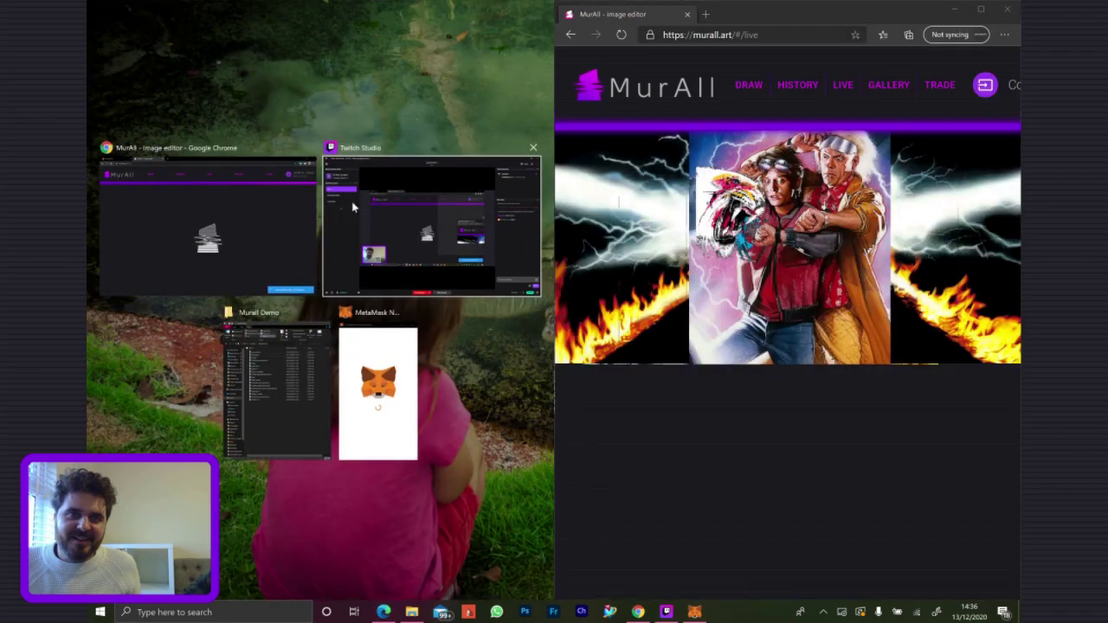
left_click(229, 204)
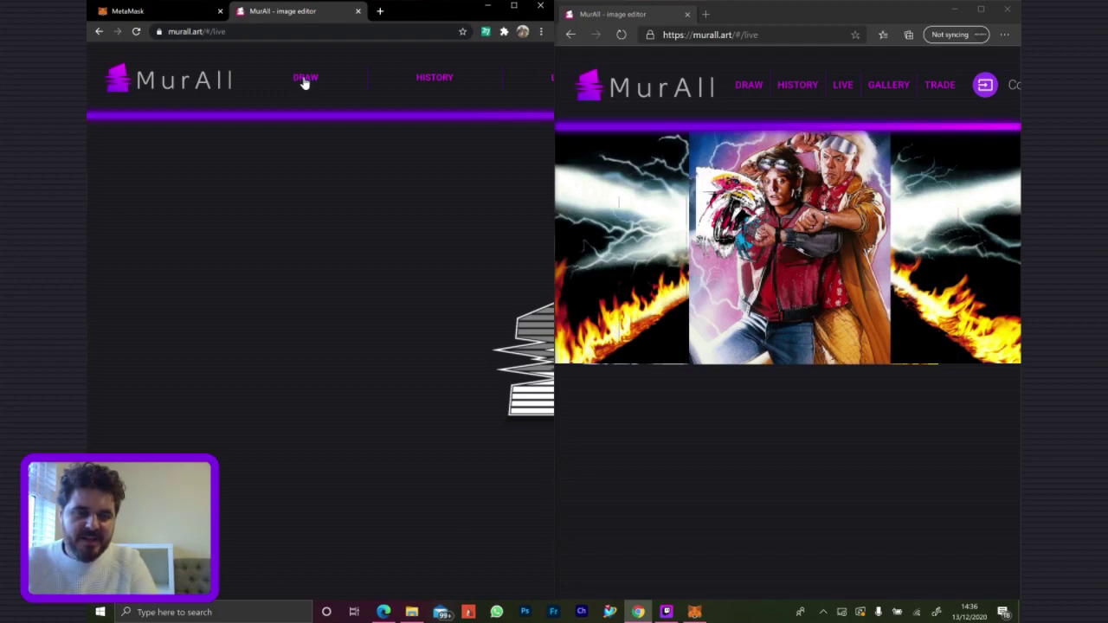
Return to MurAll's Draw page in Chrome and confirm the pending "Pink watch" transaction in the MetaMask extension
left_click(507, 37)
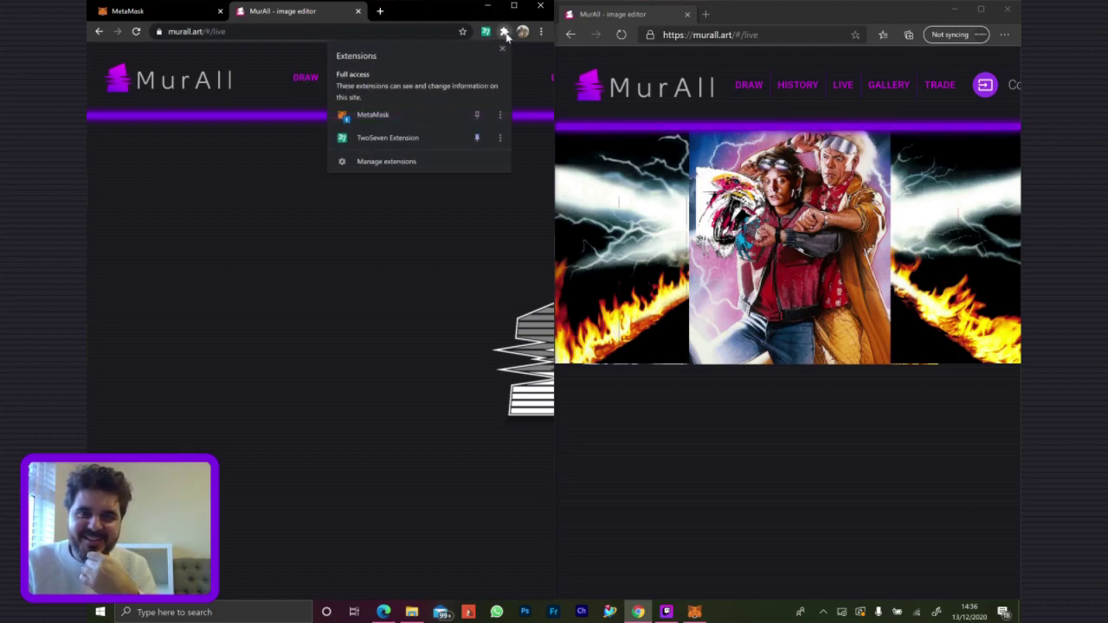
left_click(419, 115)
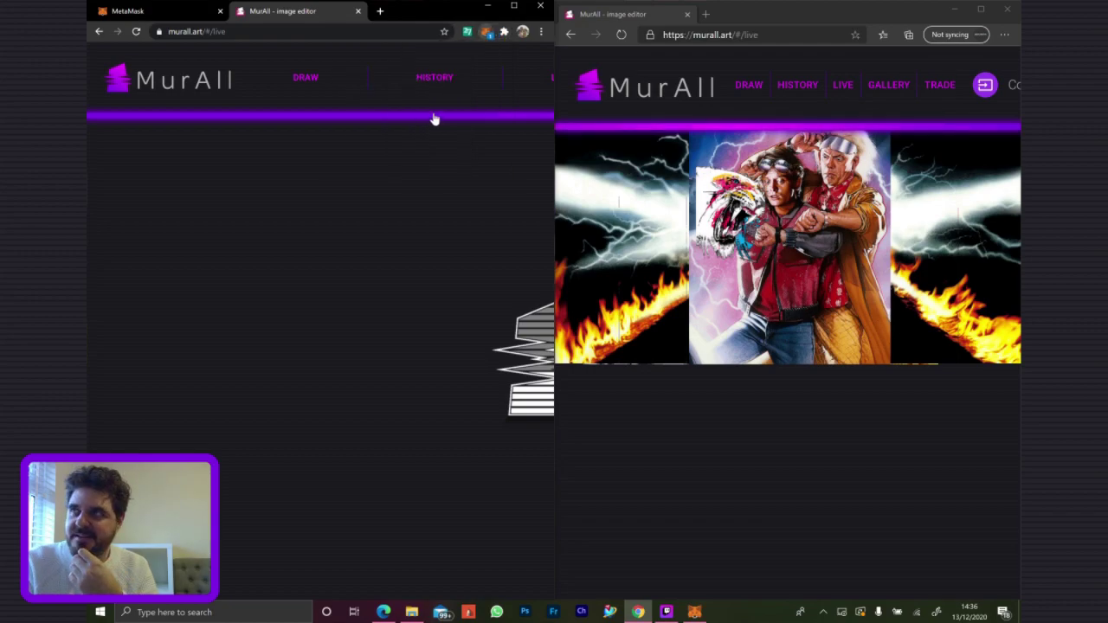
left_click(366, 75)
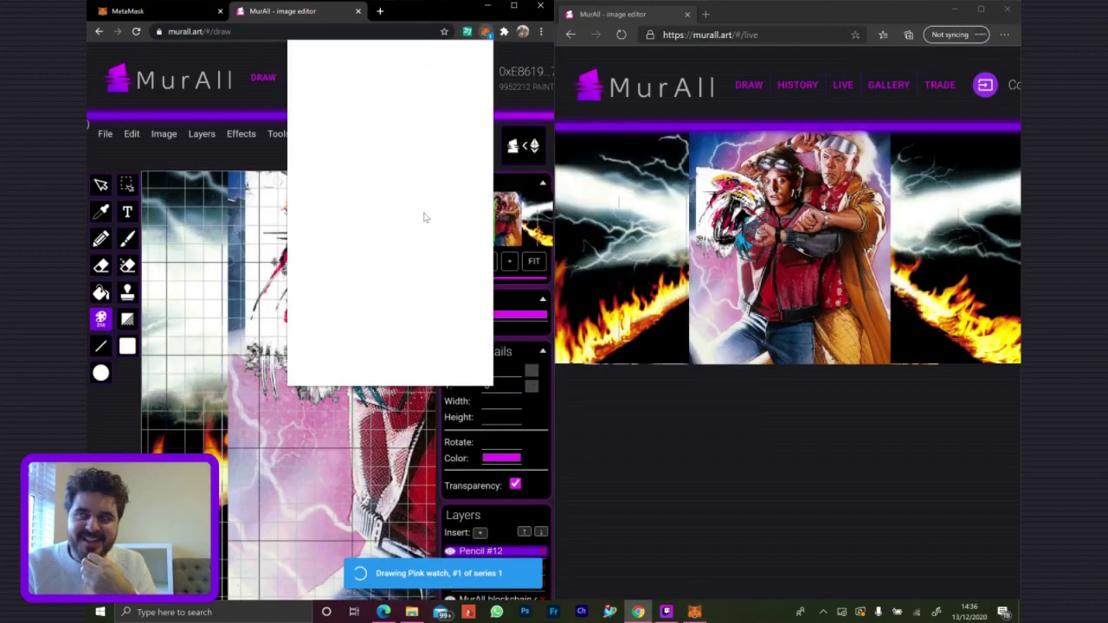
left_click_drag(902, 7, 365, 73)
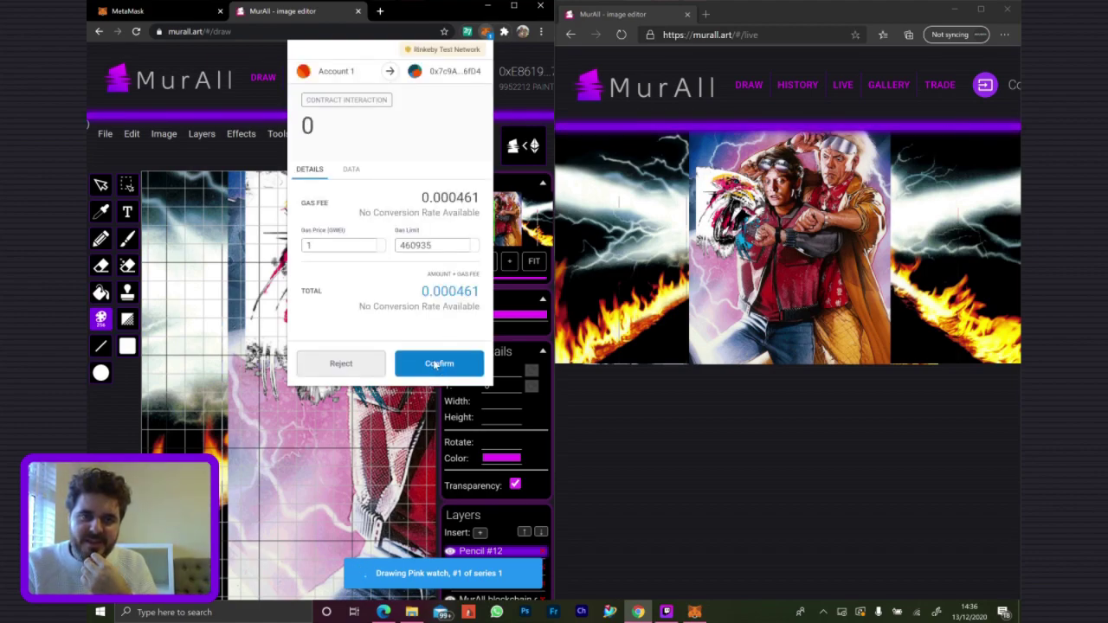
left_click(435, 365)
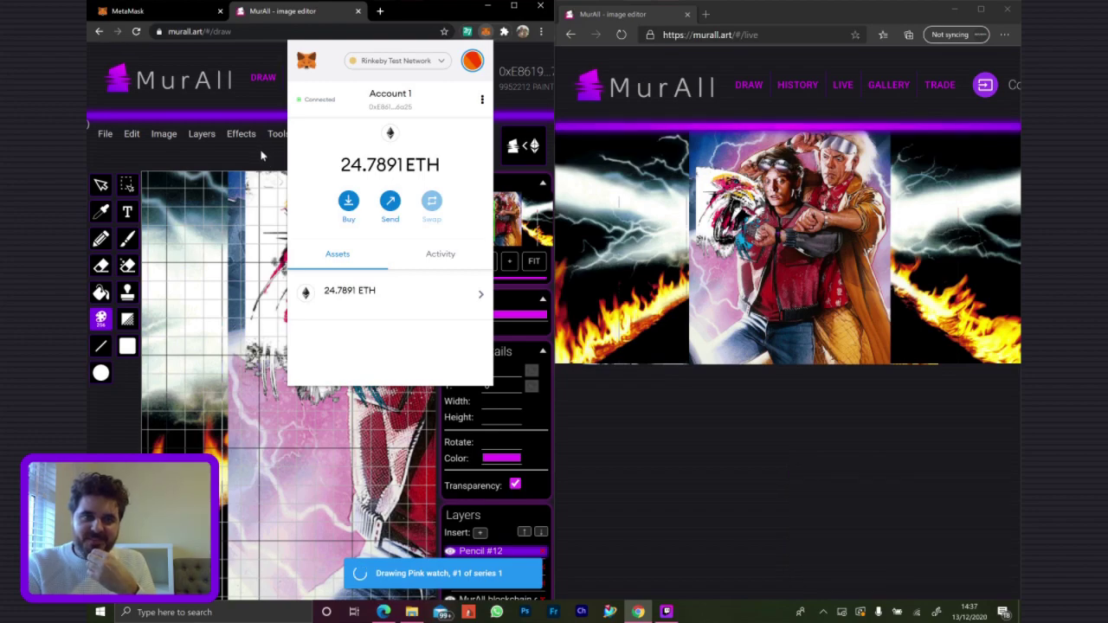
key("Escape")
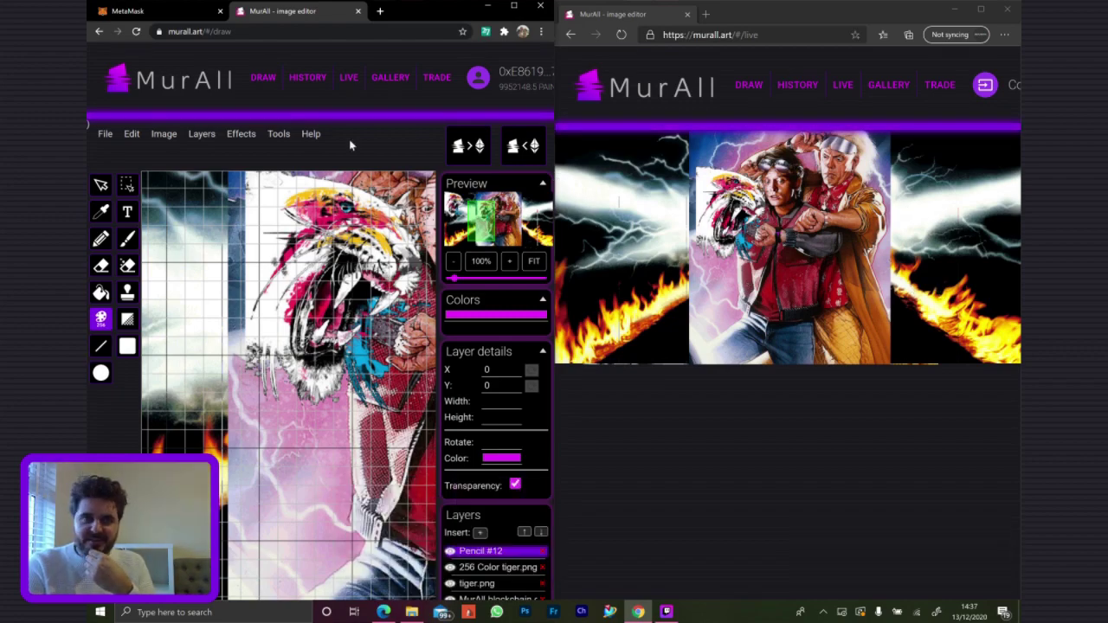
Maximize the Chrome window and load the MurAll history between a range from 0 to 51
left_click(514, 7)
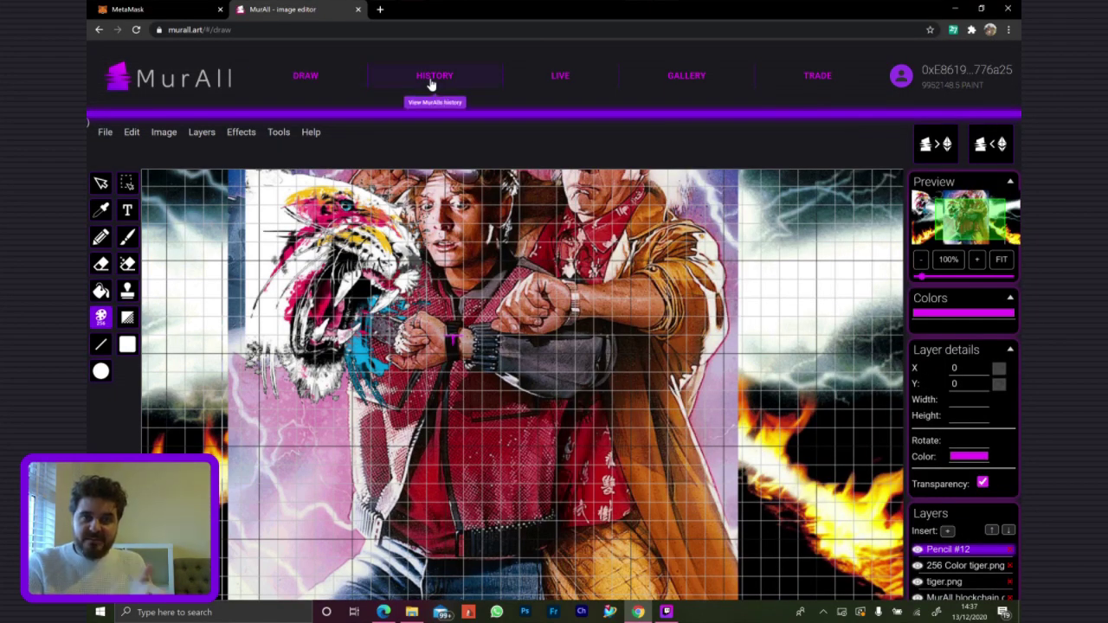
left_click(429, 82)
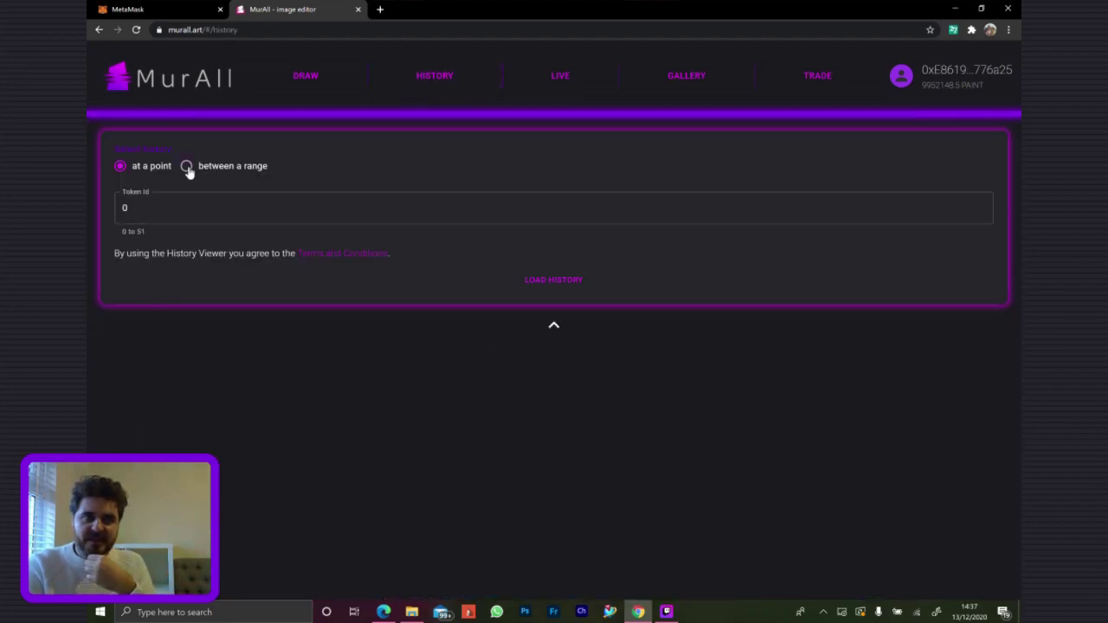
left_click(187, 167)
left_click(121, 167)
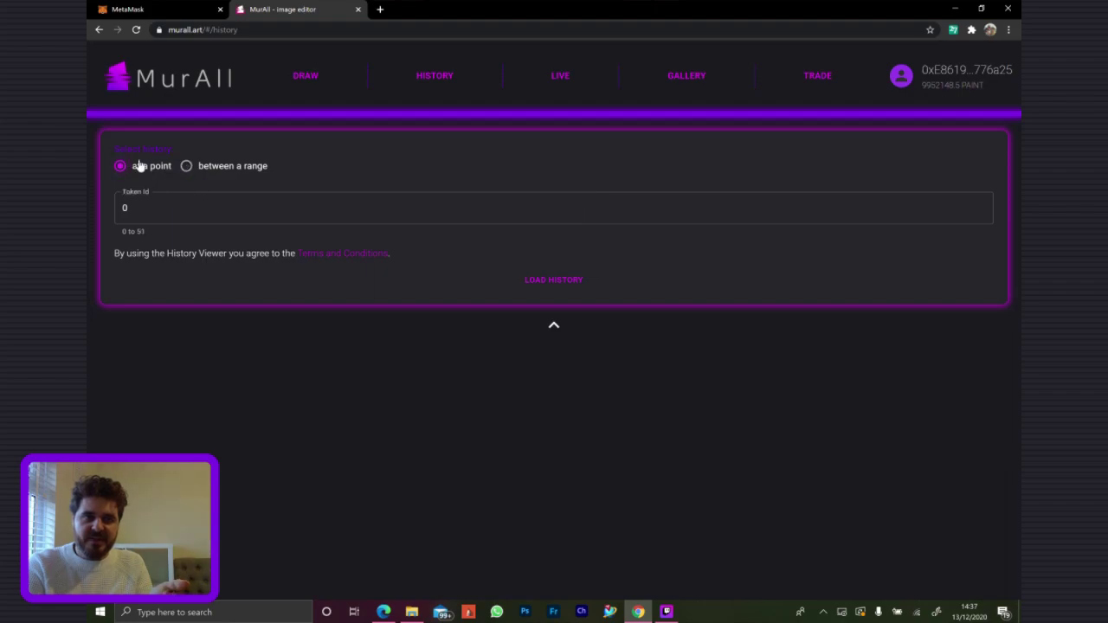
left_click(126, 207)
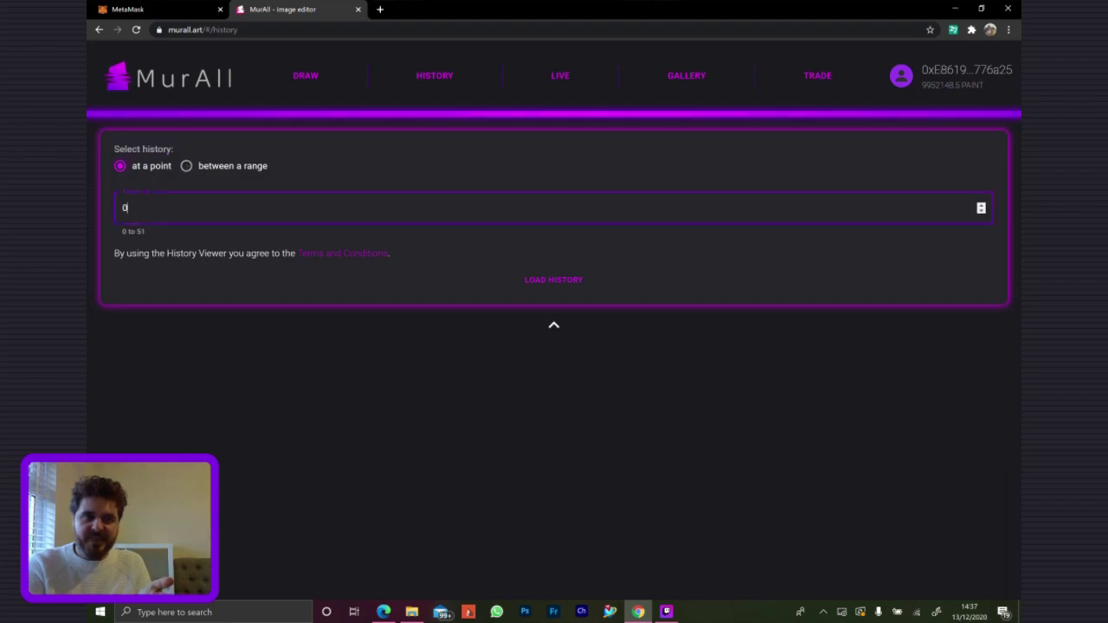
left_click(187, 167)
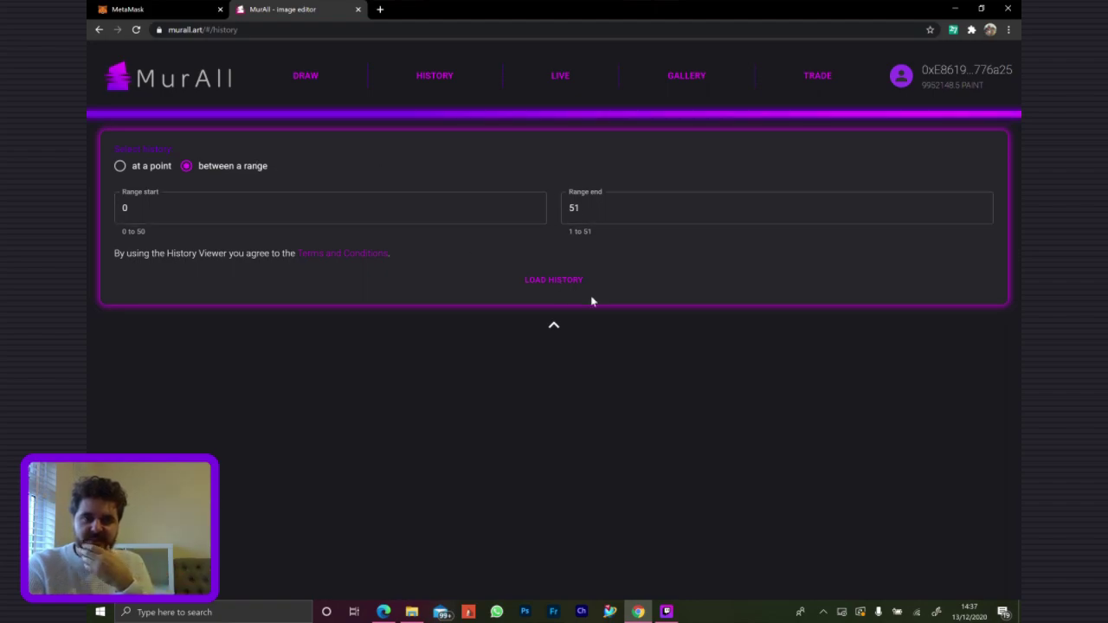
left_click(548, 282)
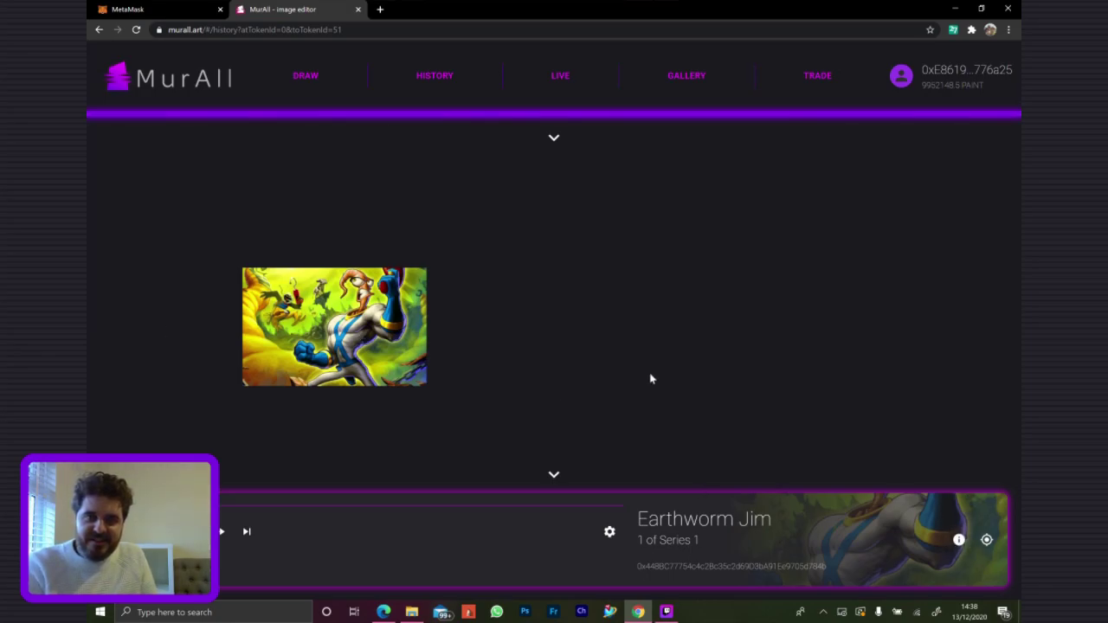
View the details of the Earthworm Jim drawing in the history viewer and close them
left_click(958, 540)
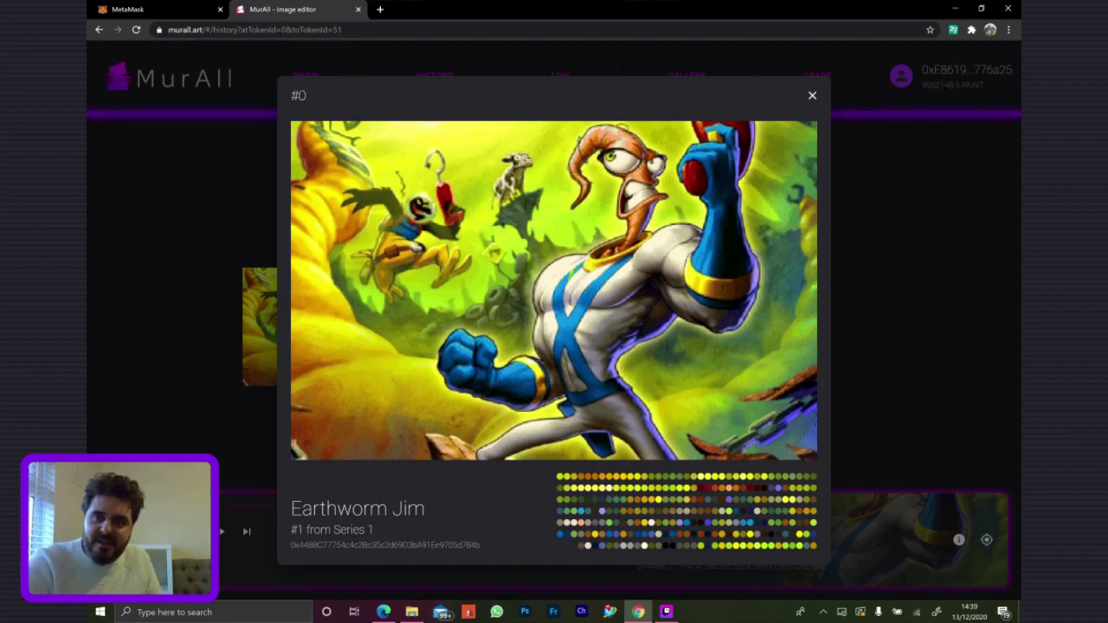
left_click(267, 353)
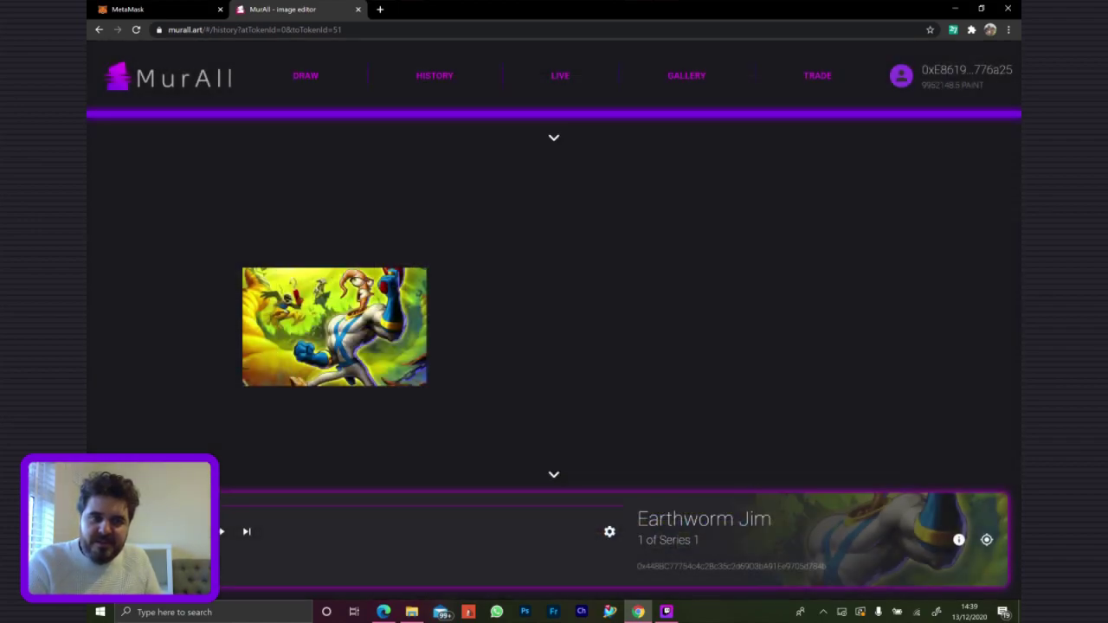
Play back the mural's history, step back to the Tiger drawing and locate it on the mural
left_click(221, 530)
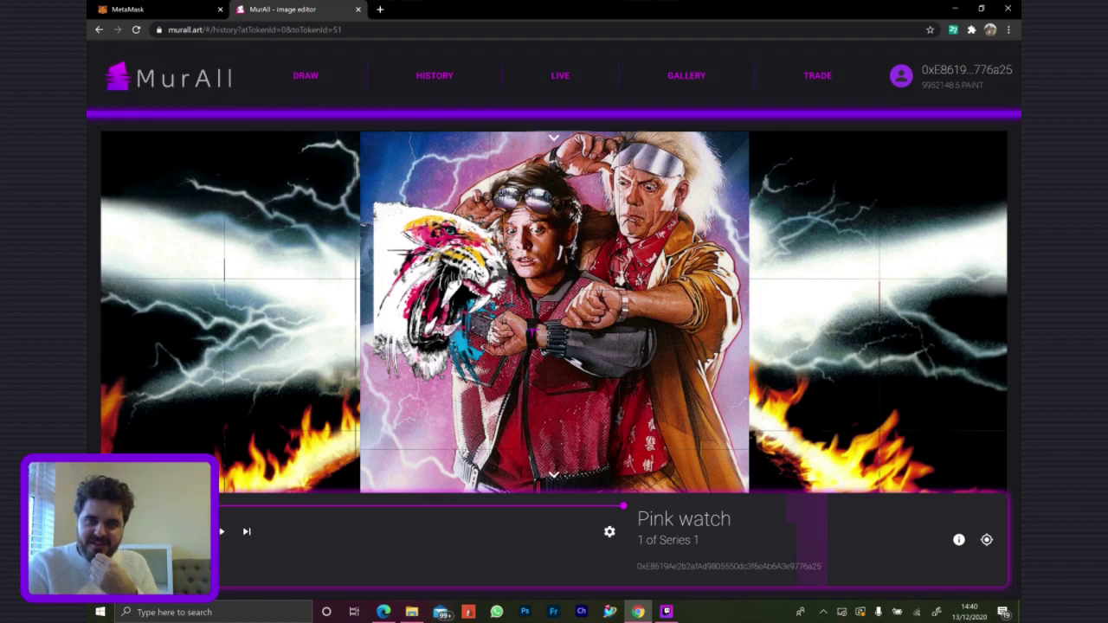
key("Left")
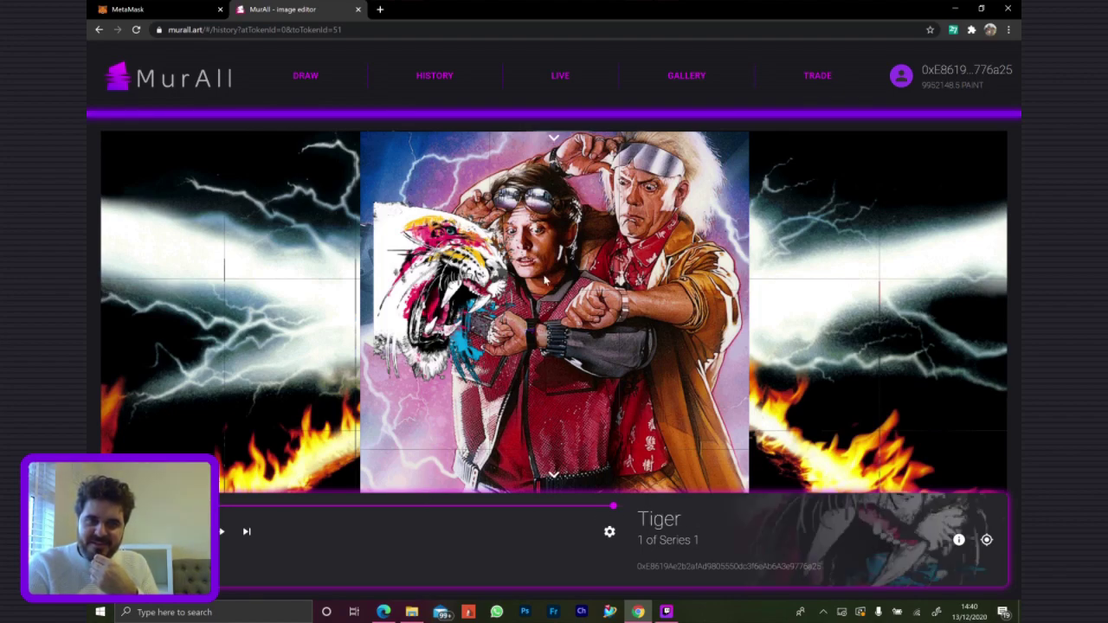
left_click(986, 540)
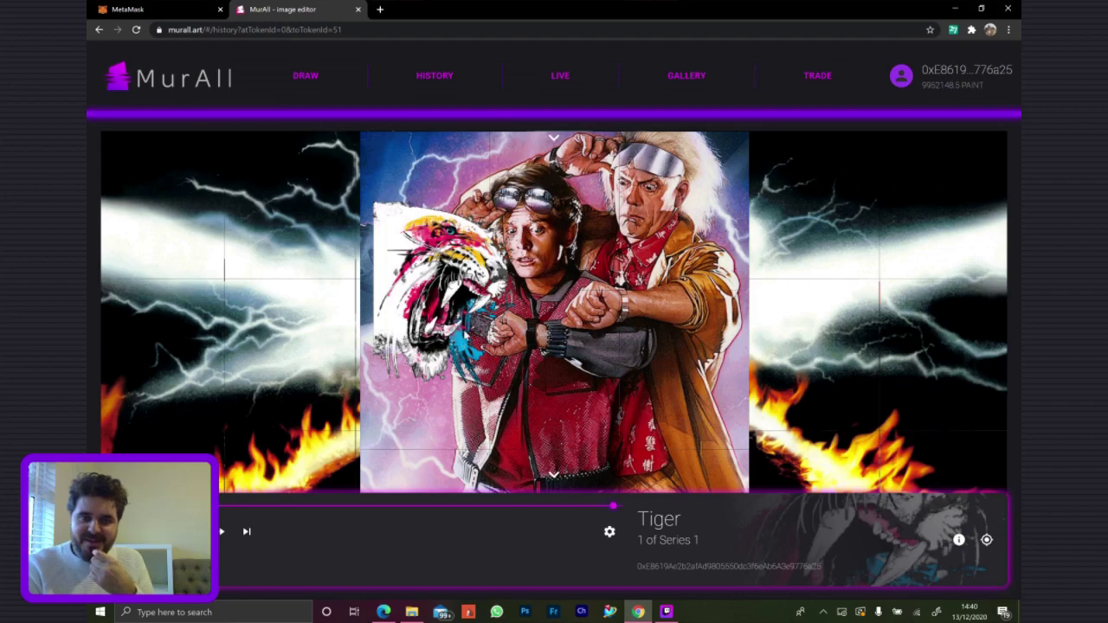
View the details of the Tiger drawing in the history viewer and close them
left_click(958, 540)
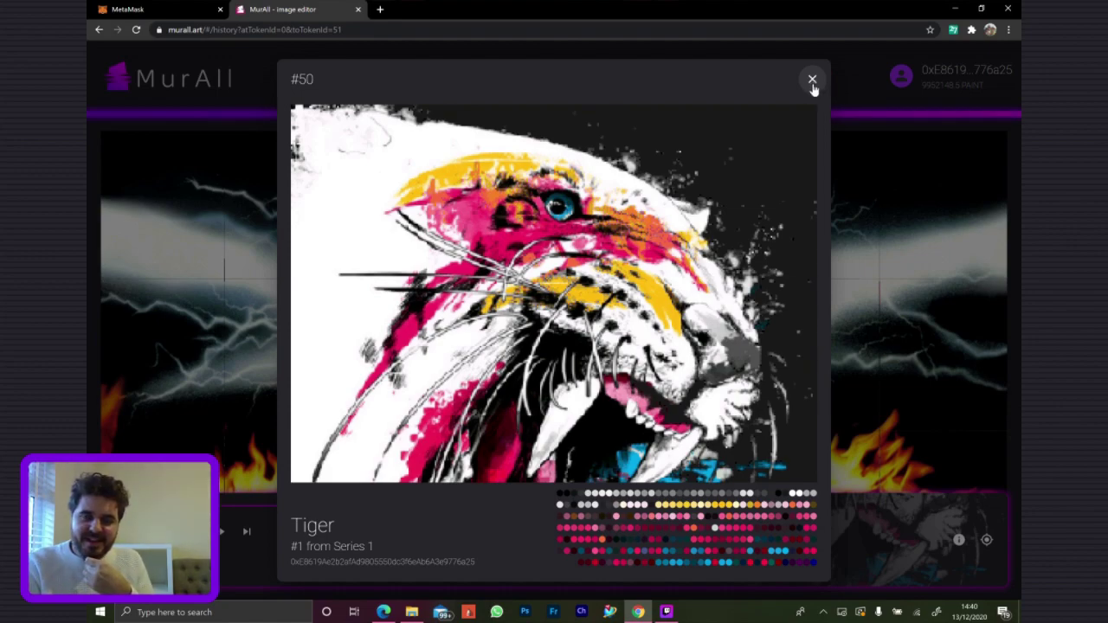
left_click(812, 79)
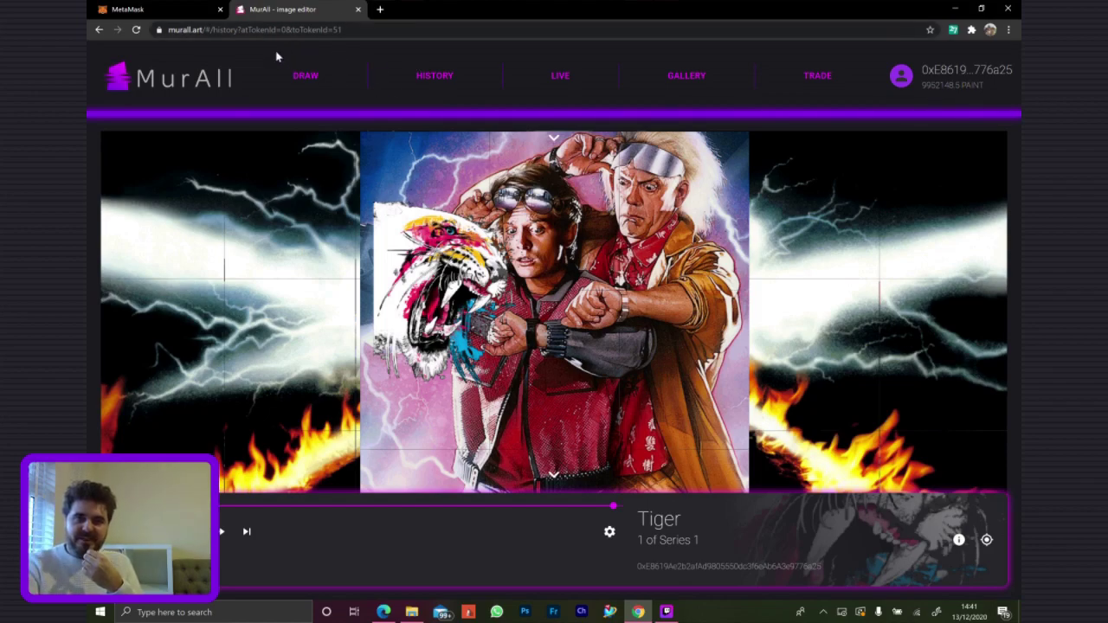
Load the mural's history at a single point, using token ID 5
left_click(554, 139)
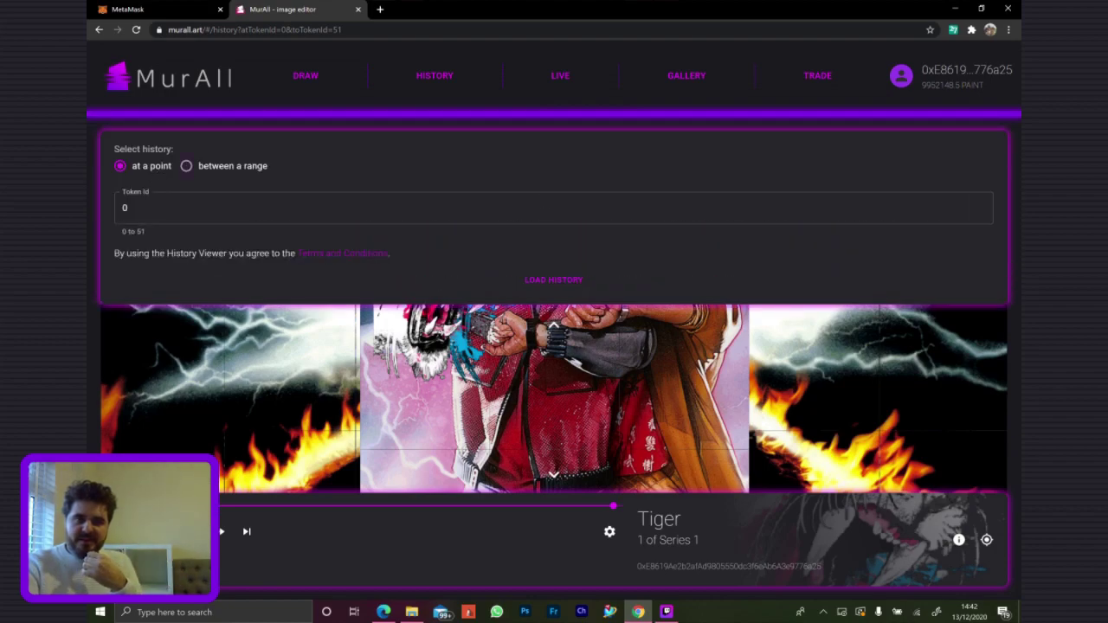
key("Tab")
type("5")
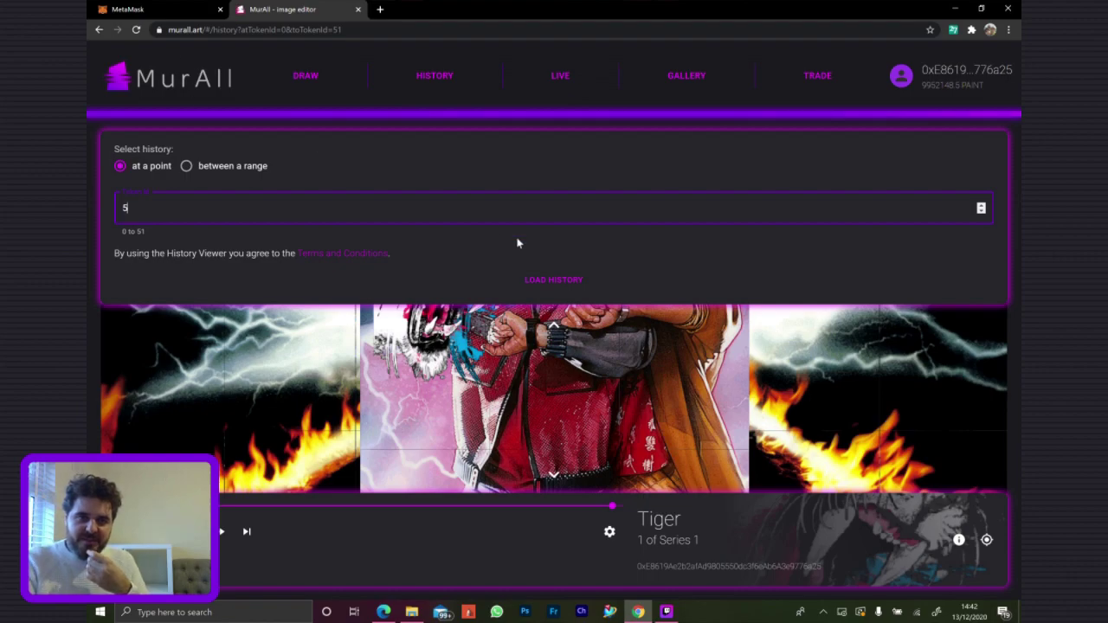
left_click(543, 282)
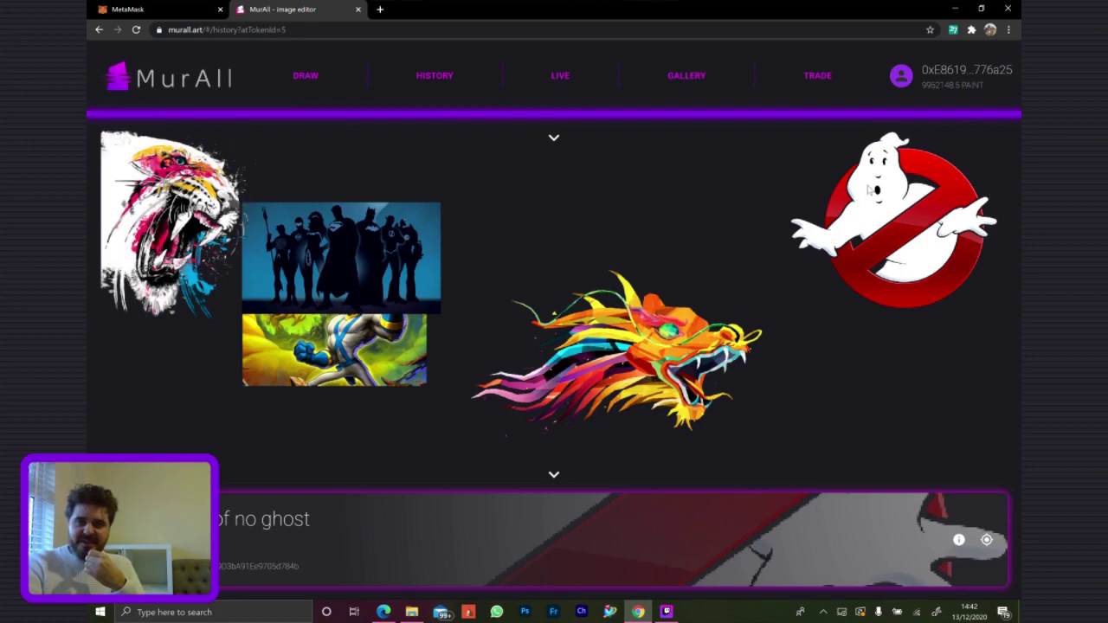
View the details of the "I ain't afraid of no ghost" drawing and locate it on the mural
left_click(958, 540)
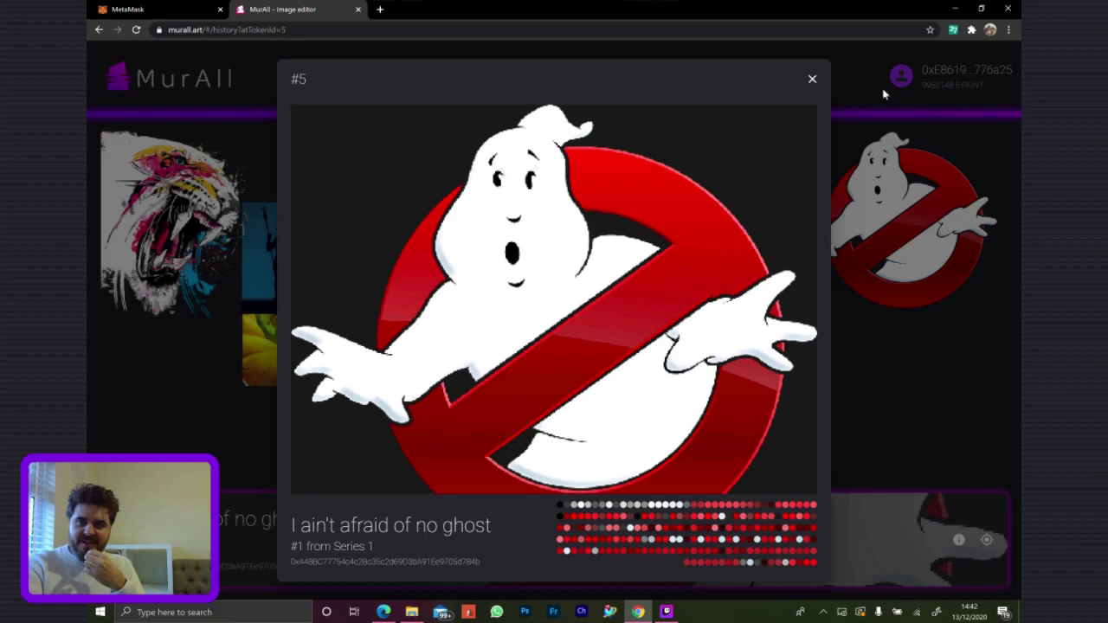
left_click(812, 78)
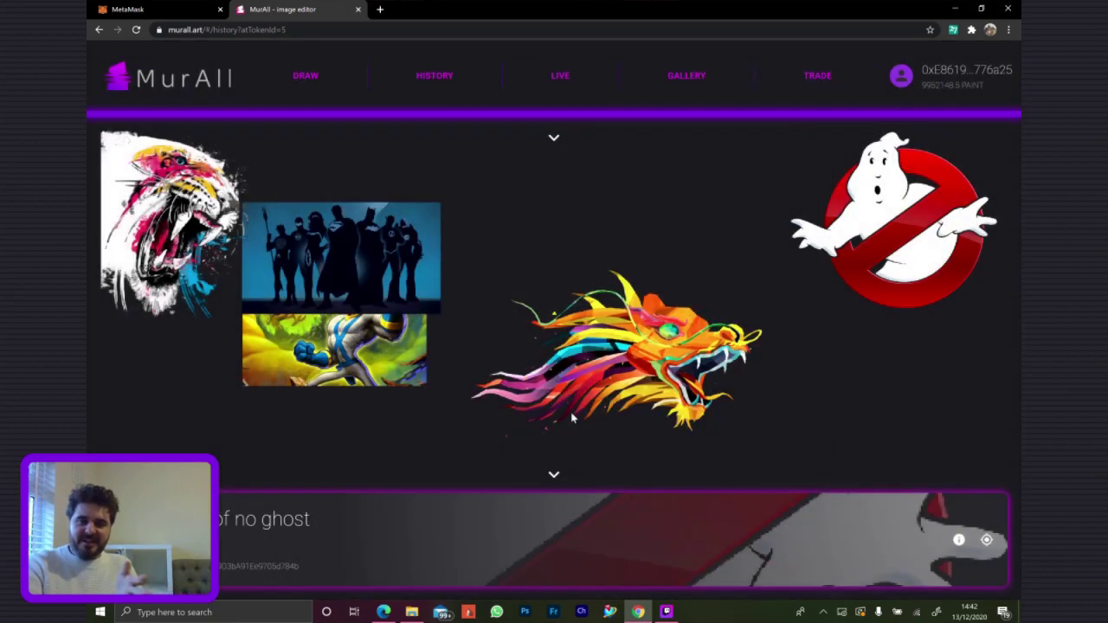
left_click(986, 540)
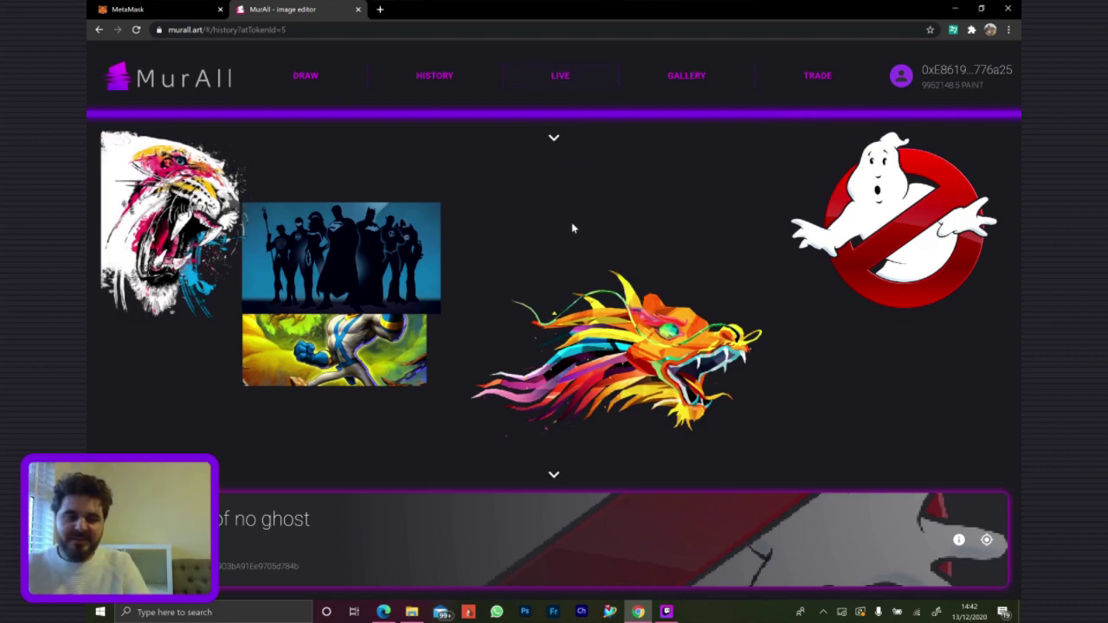
Check the live mural in the Edge window and return to the history viewer in Chrome
left_click(385, 612)
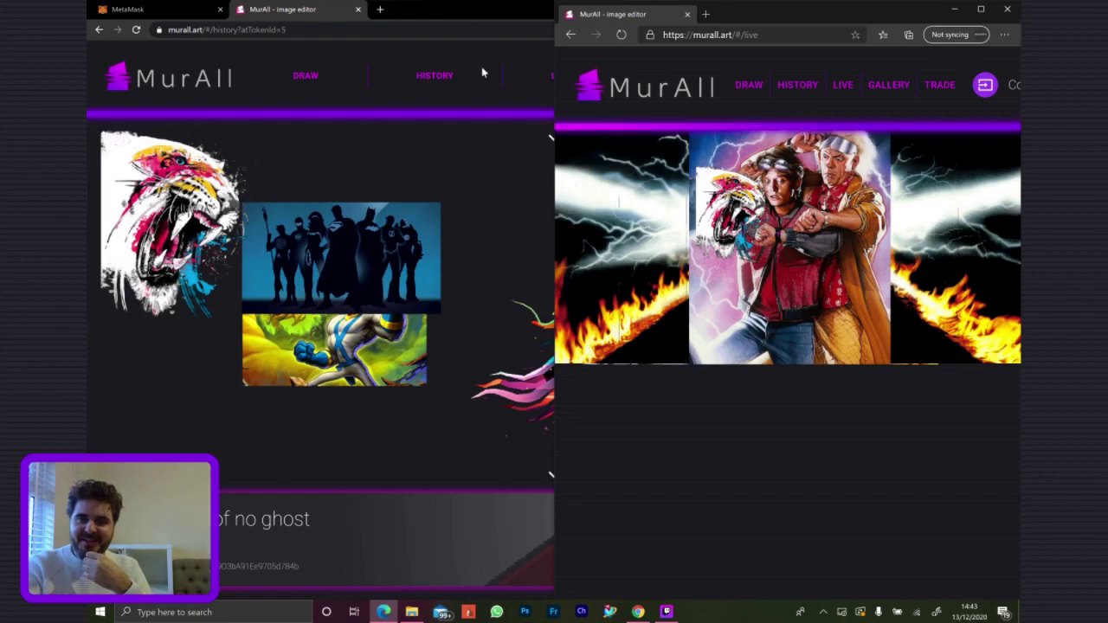
left_click(503, 50)
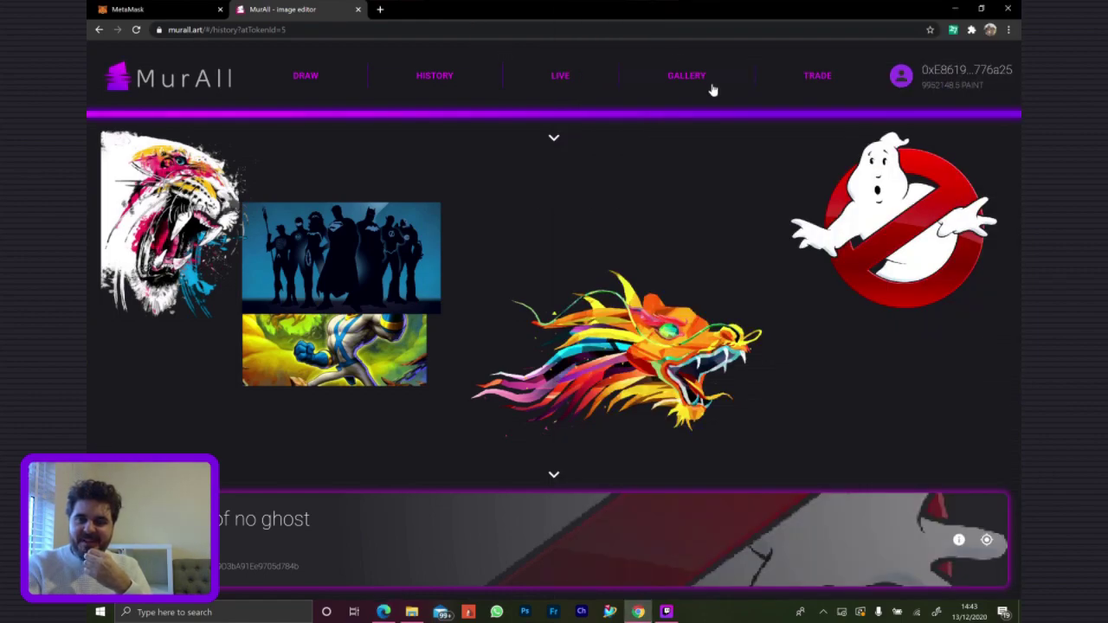
Display the Tiger and Pink watch NFTs apart from each other in the Gallery and collapse the NFT list
left_click(677, 80)
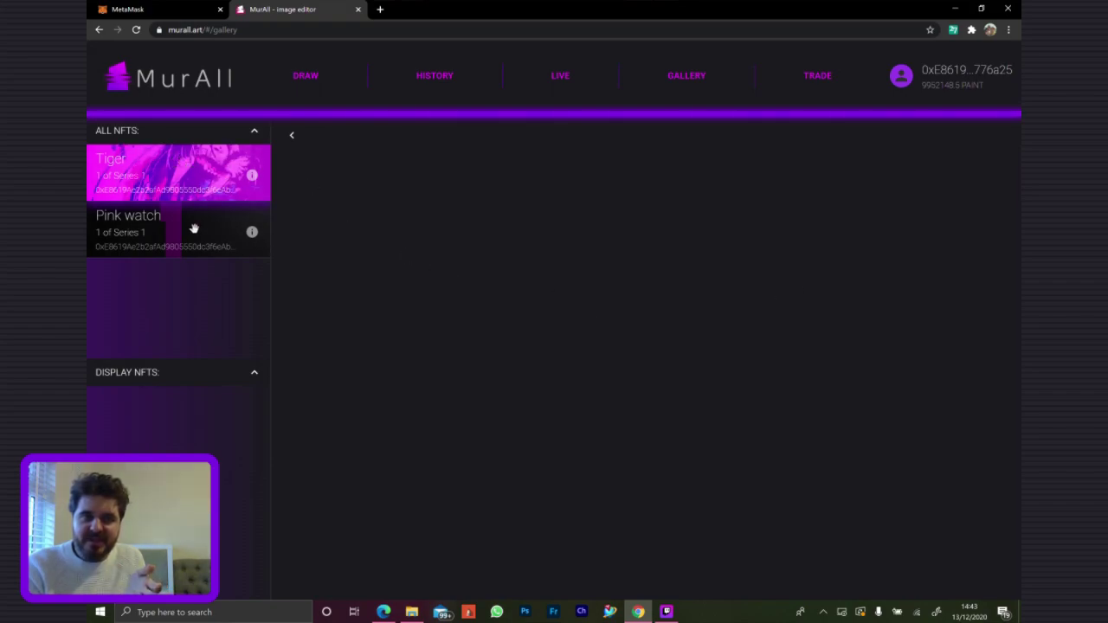
left_click(198, 165)
left_click_drag(198, 165, 185, 184)
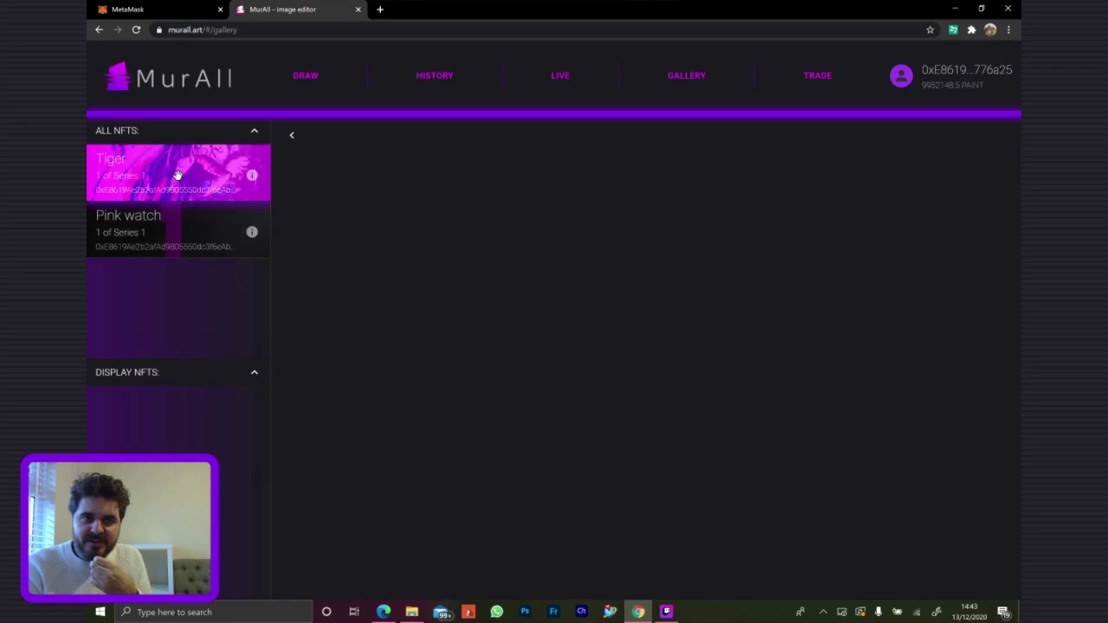
left_click_drag(191, 246, 165, 430)
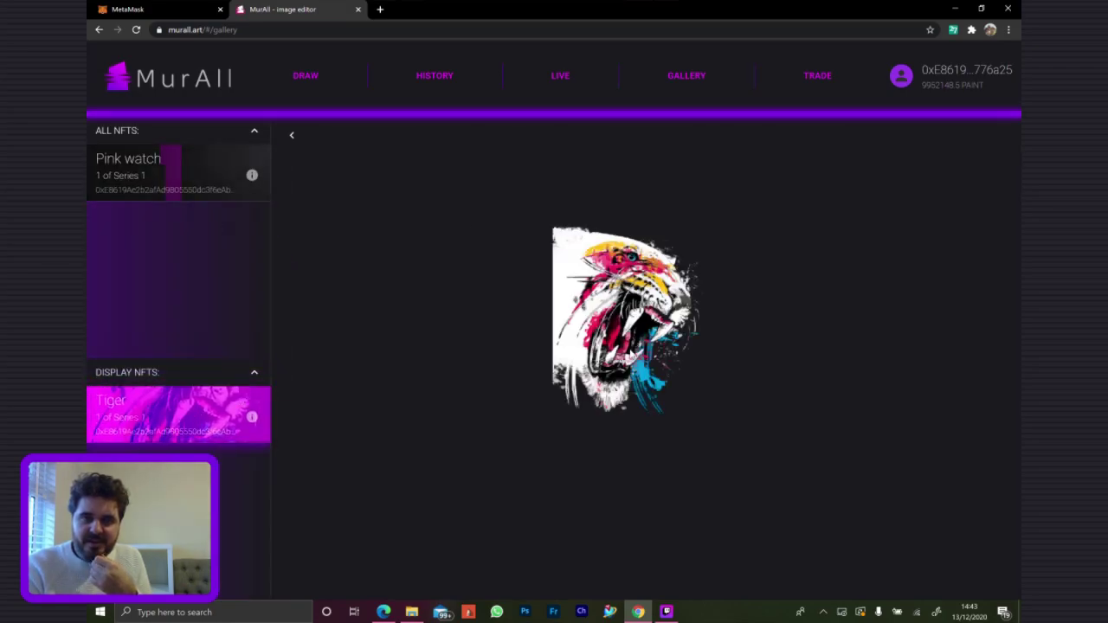
left_click_drag(200, 167, 192, 463)
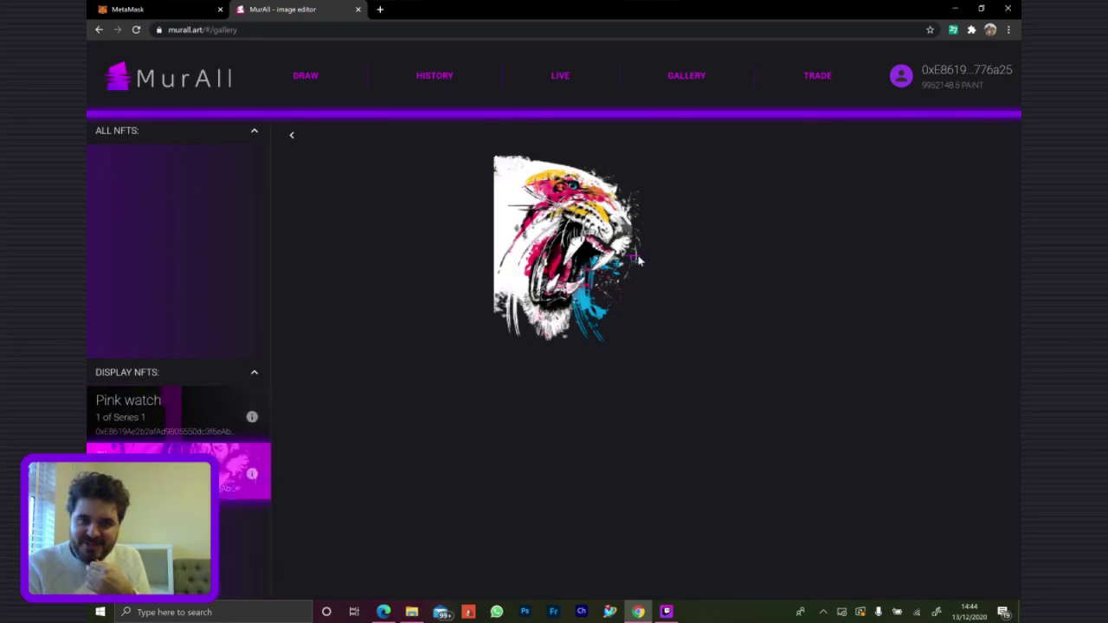
left_click(226, 404)
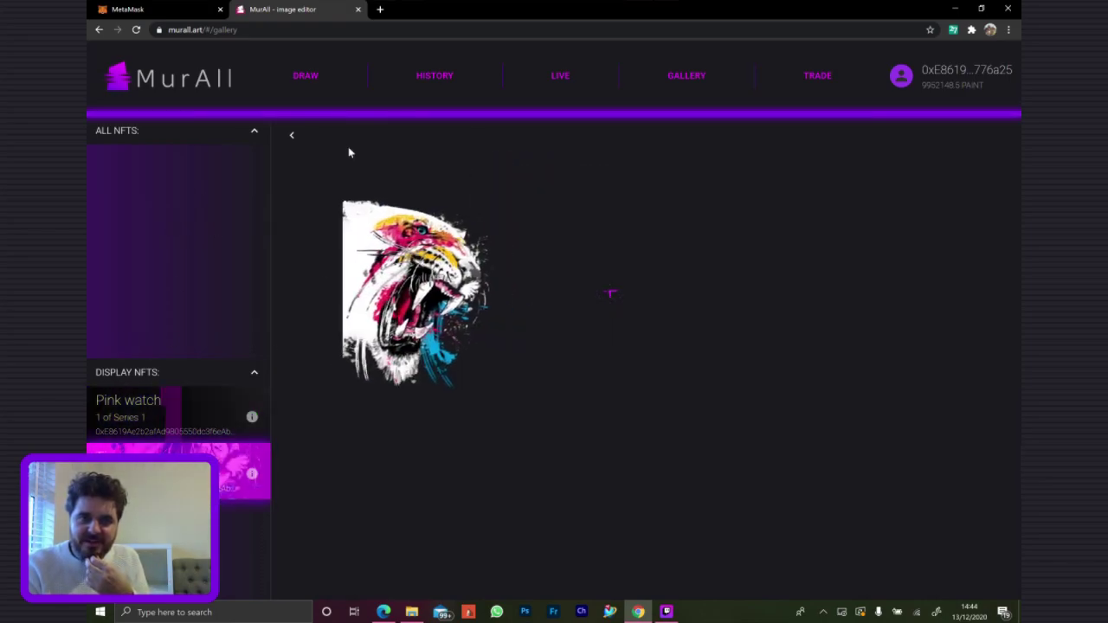
left_click(292, 136)
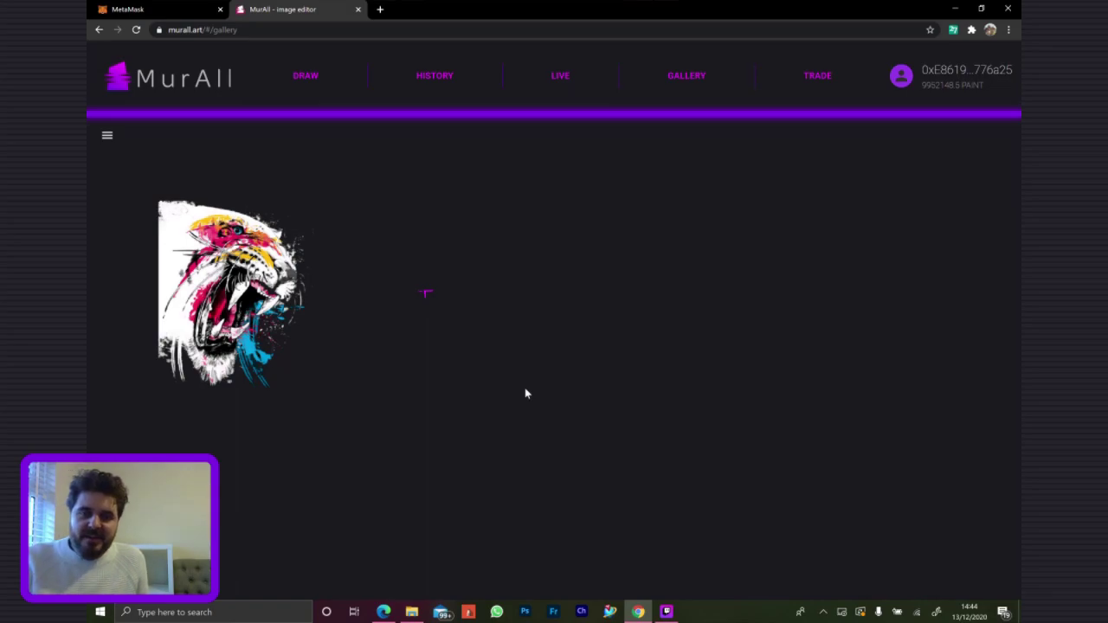
Look at the Trade page, and view the Pink watch NFT's details among the account's NFTs
left_click(814, 75)
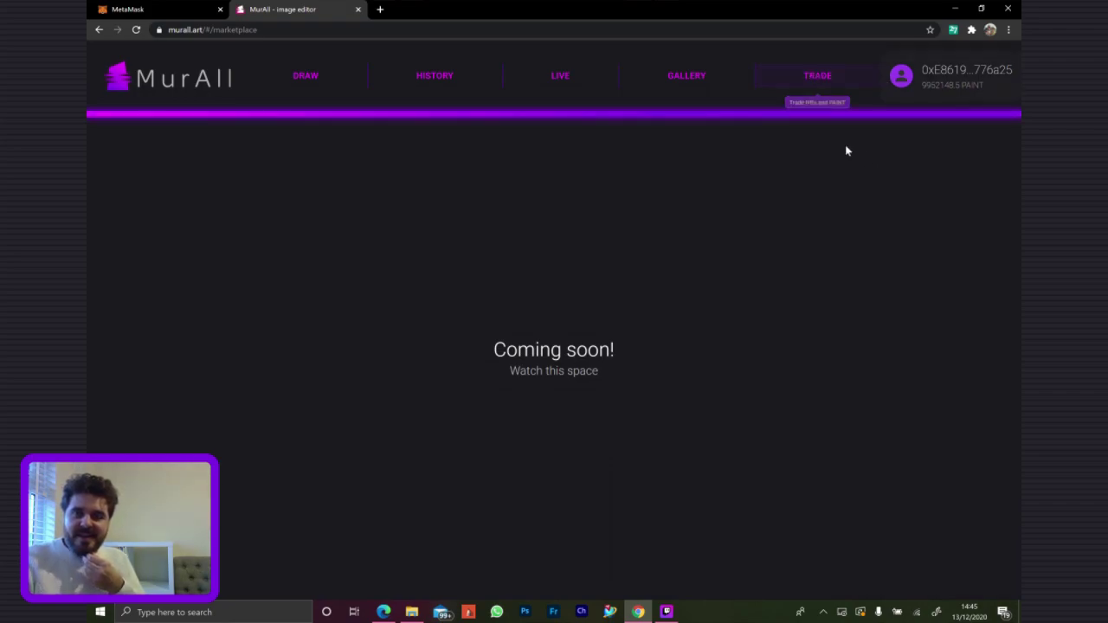
left_click(940, 75)
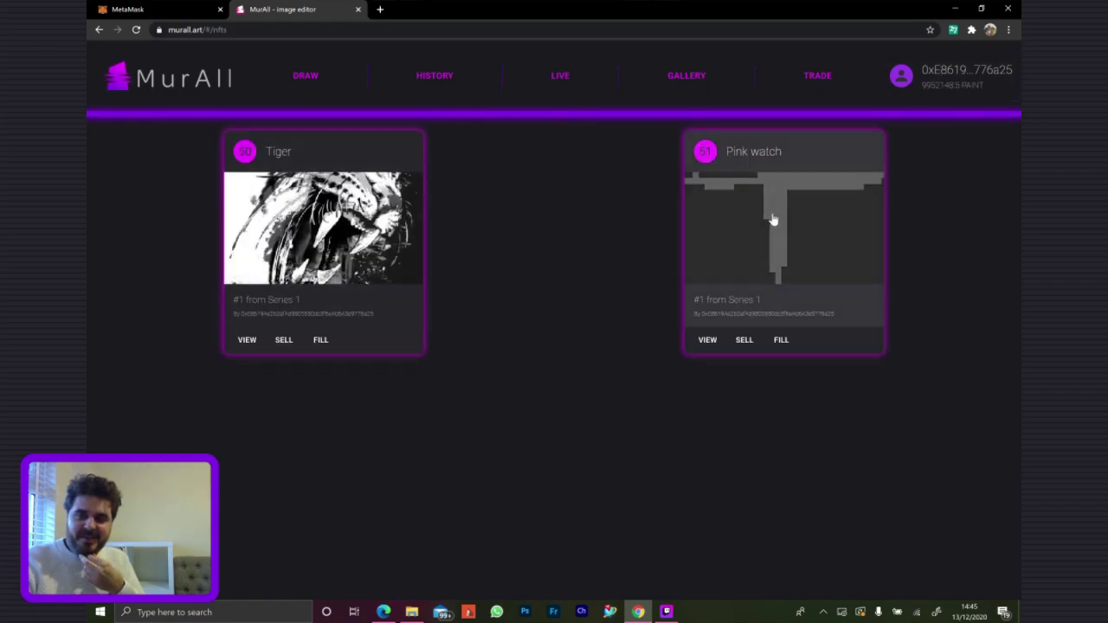
left_click(707, 340)
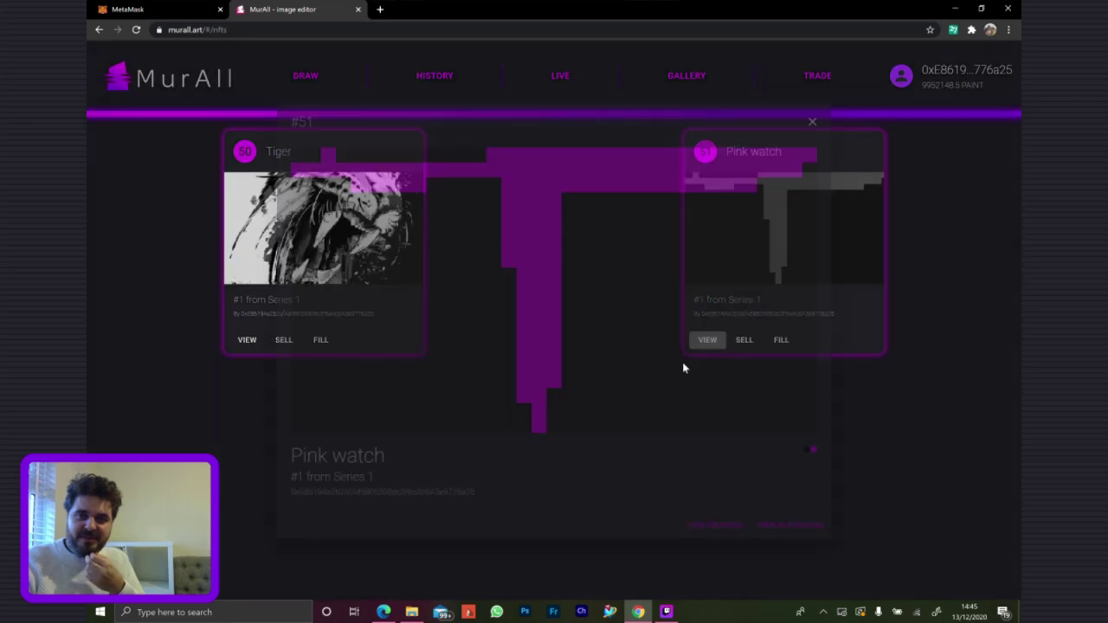
left_click(933, 405)
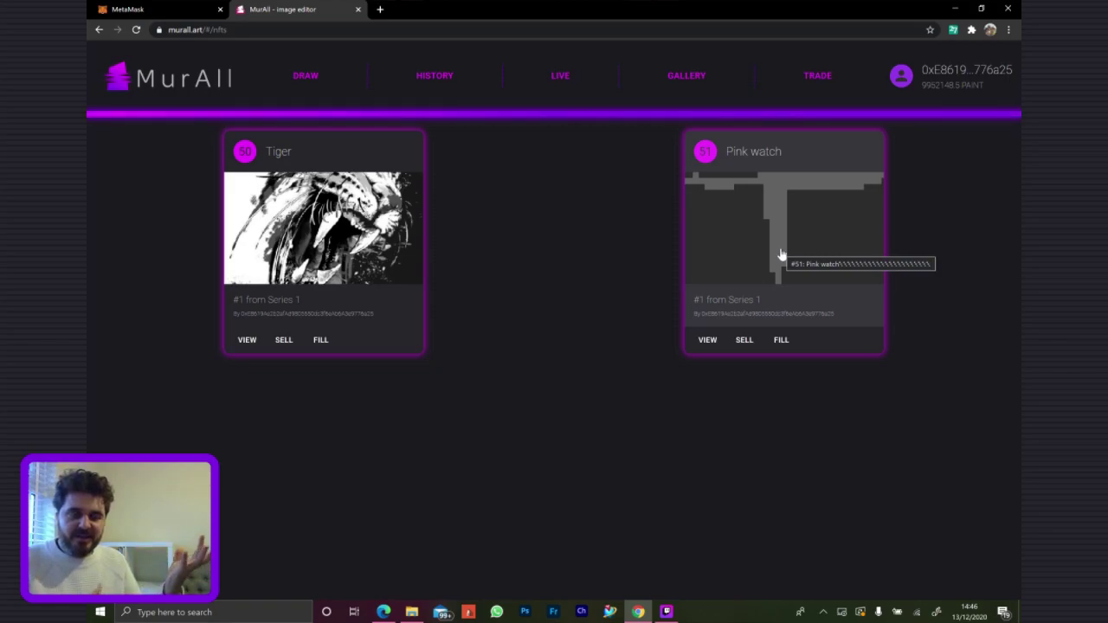
Try to fill the Pink watch NFT, confirming the MetaMask transaction with a gas price of 35 GWEI
left_click(782, 340)
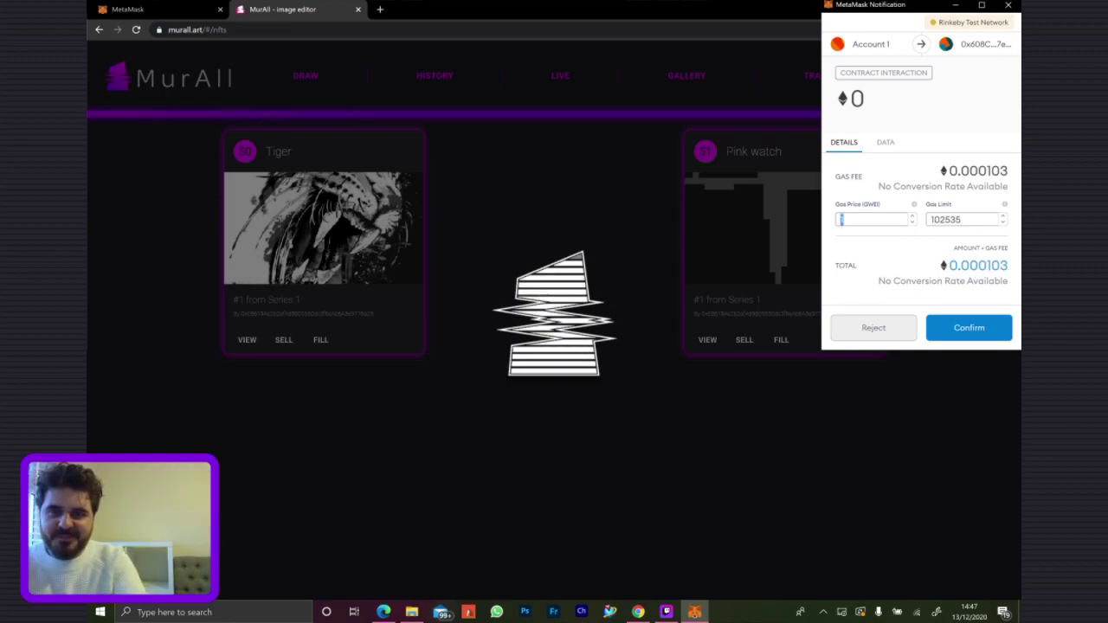
type("35")
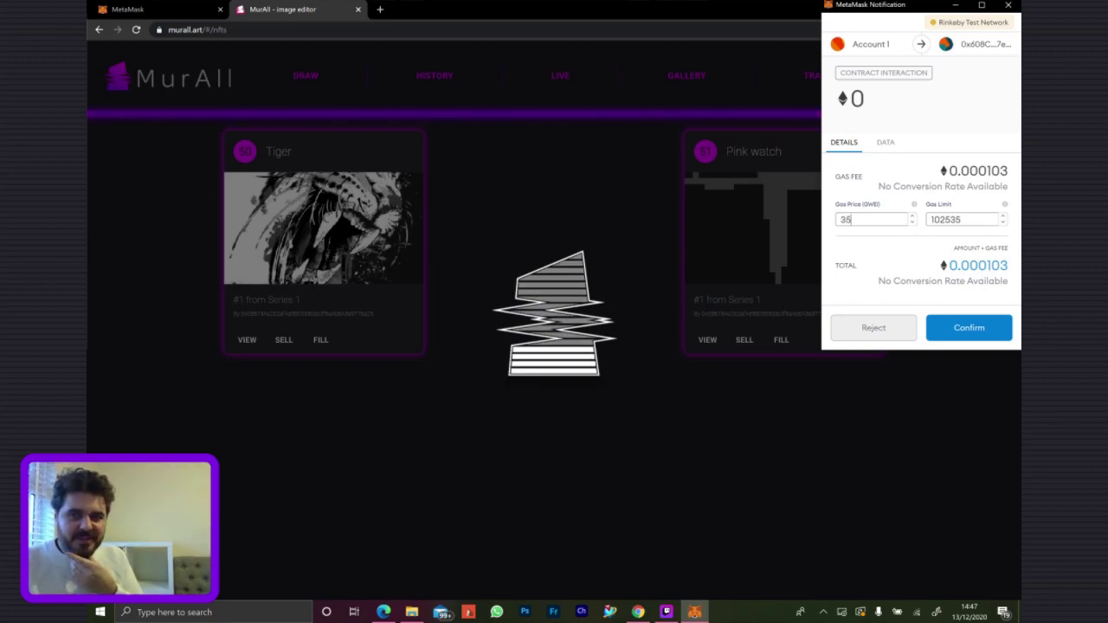
left_click(968, 327)
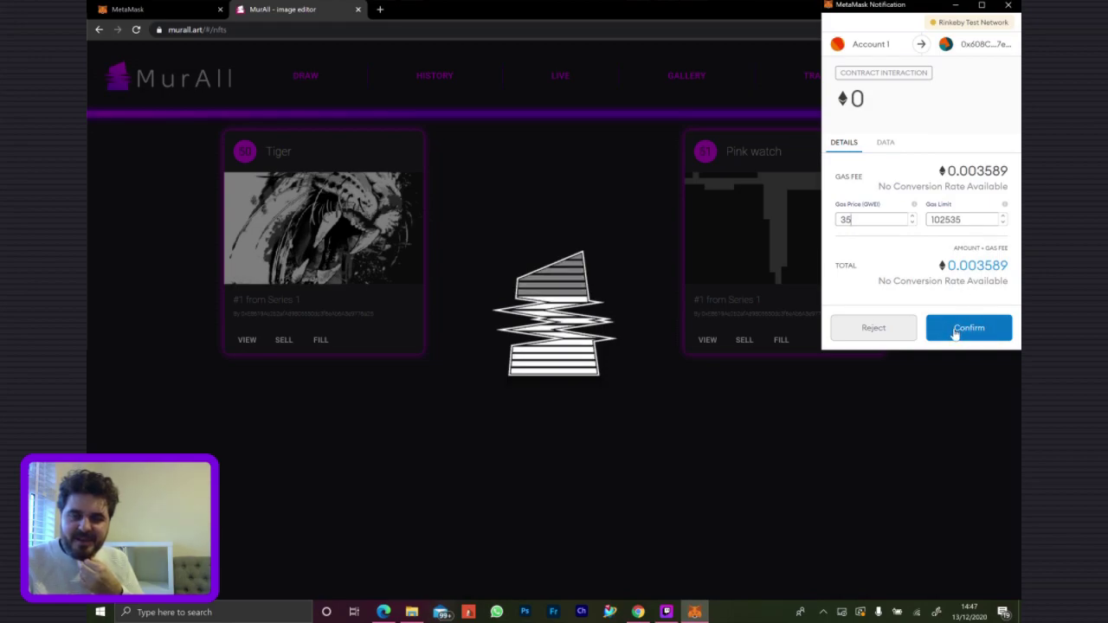
left_click(954, 330)
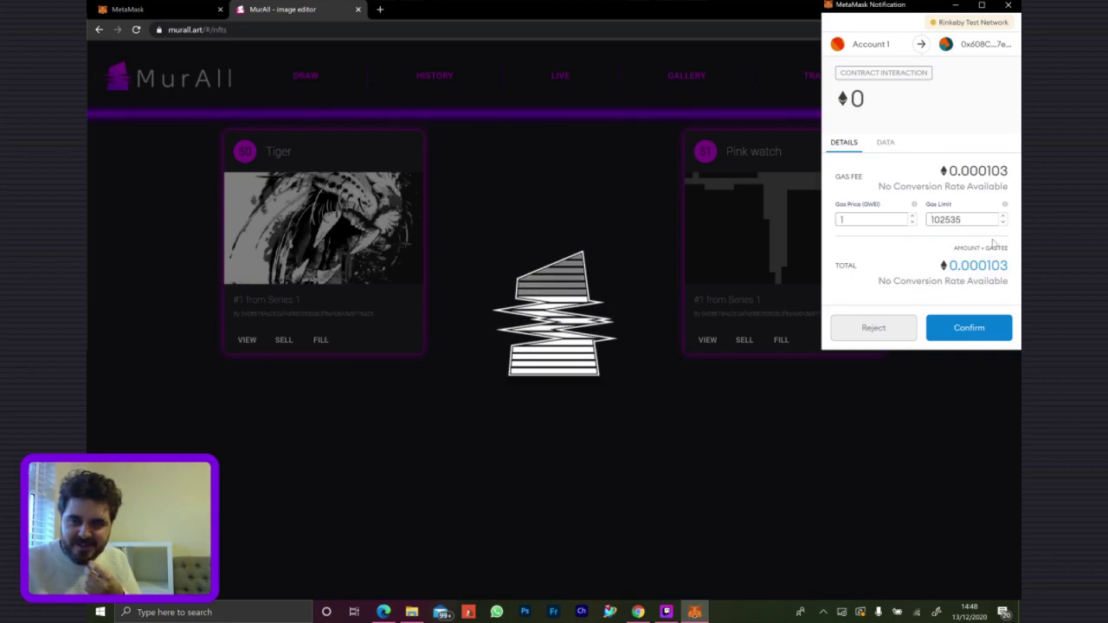
Confirm the Pink watch fill transaction in MetaMask with a gas limit of 5102535 and a gas price of 35 GWEI
left_click(978, 329)
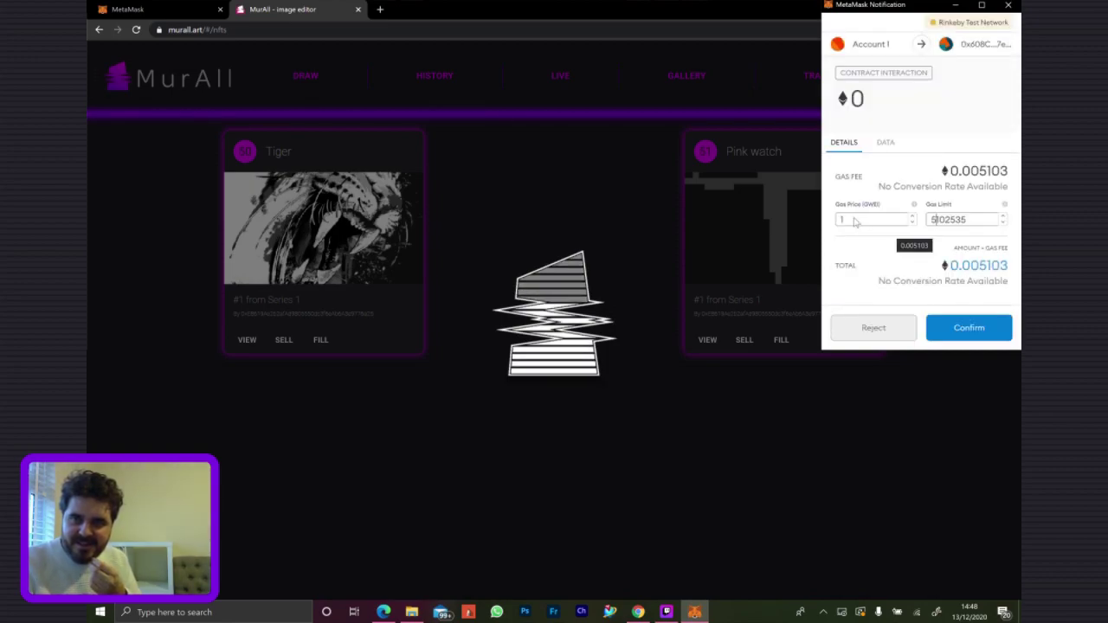
left_click(847, 221)
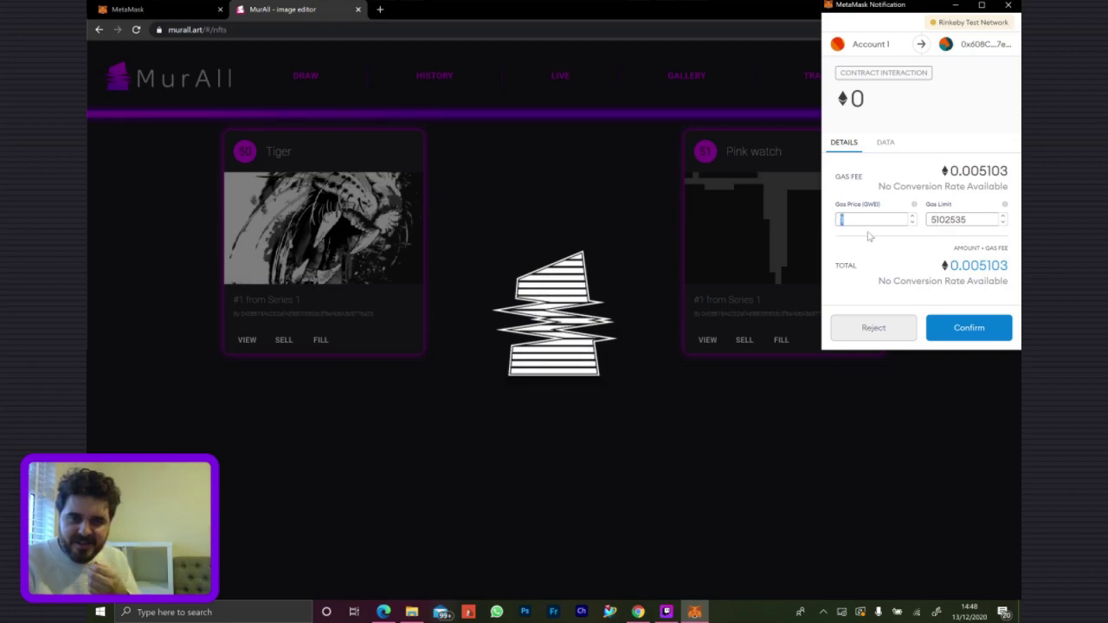
type("35")
key("Return")
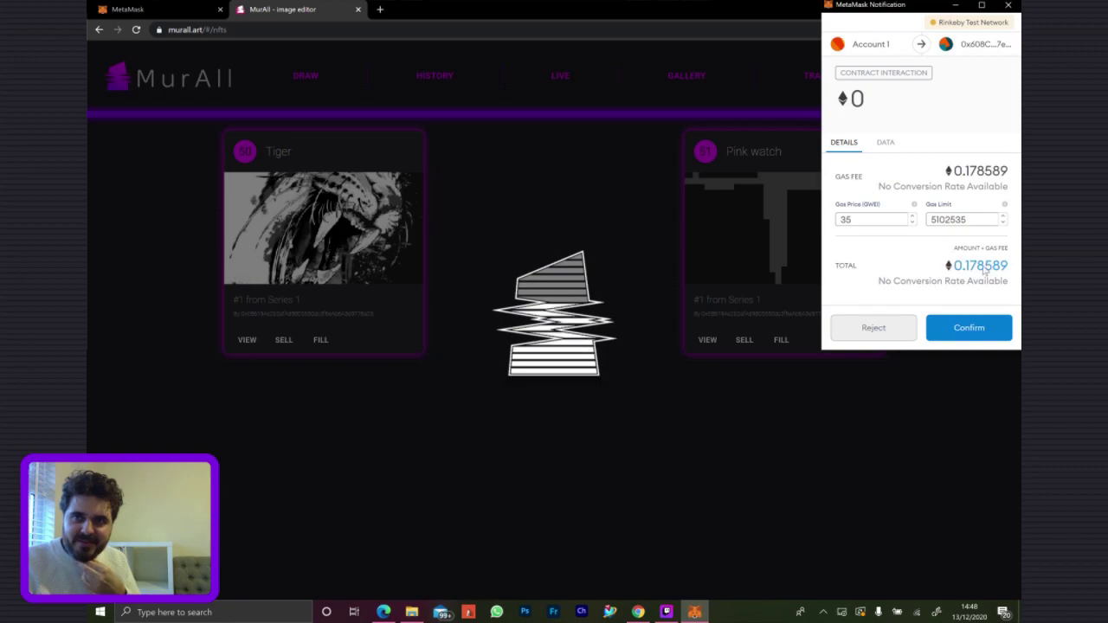
left_click(972, 334)
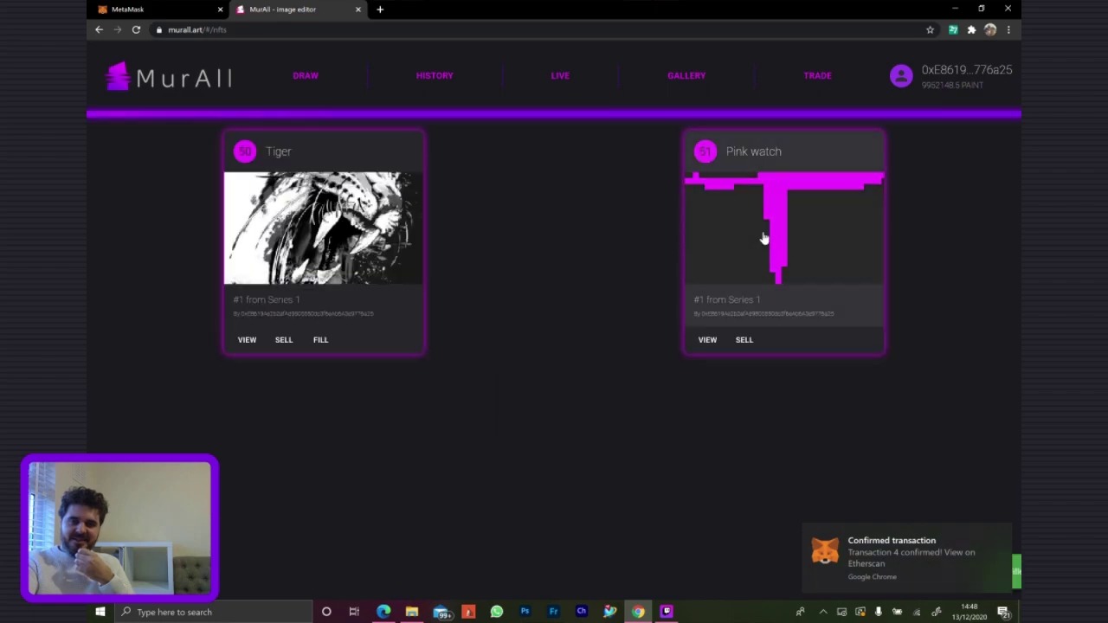
View the filled Pink watch NFT's details and close them
left_click(792, 266)
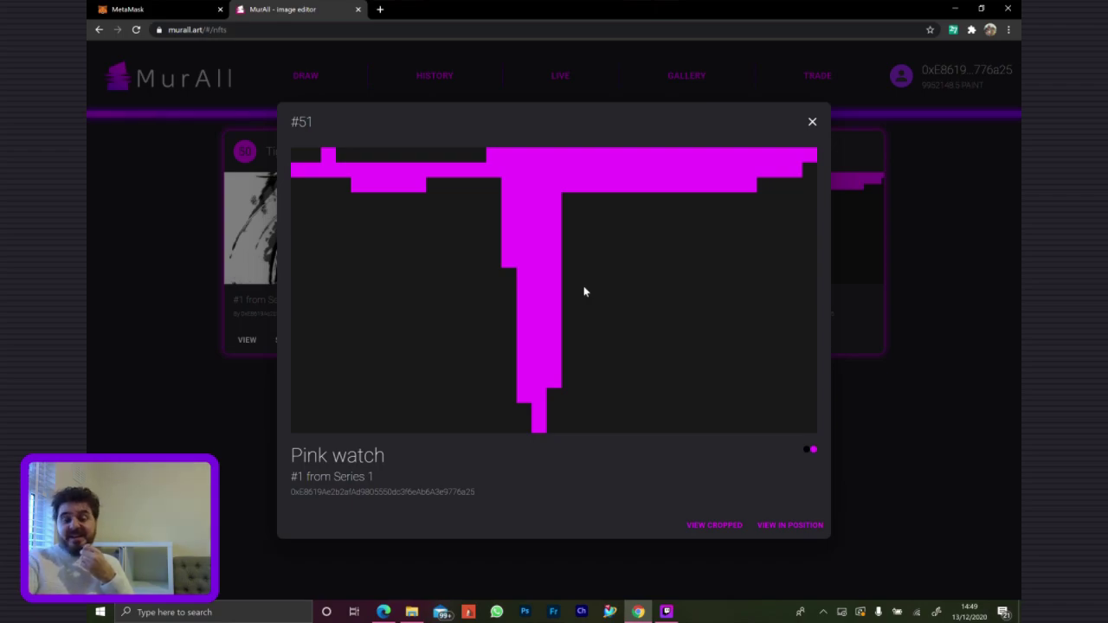
left_click(811, 124)
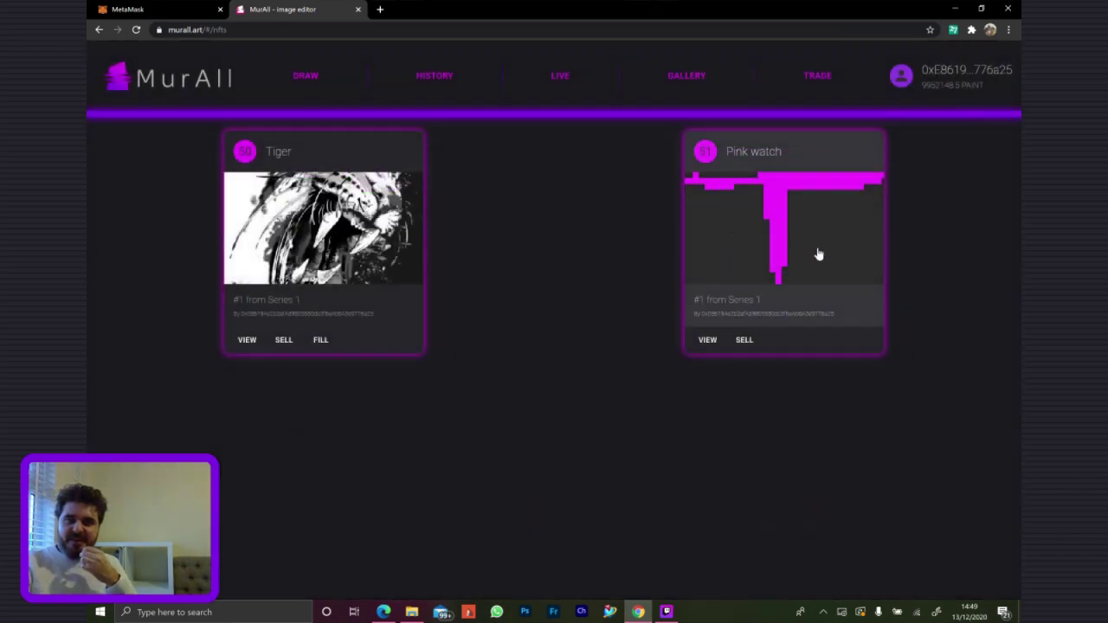
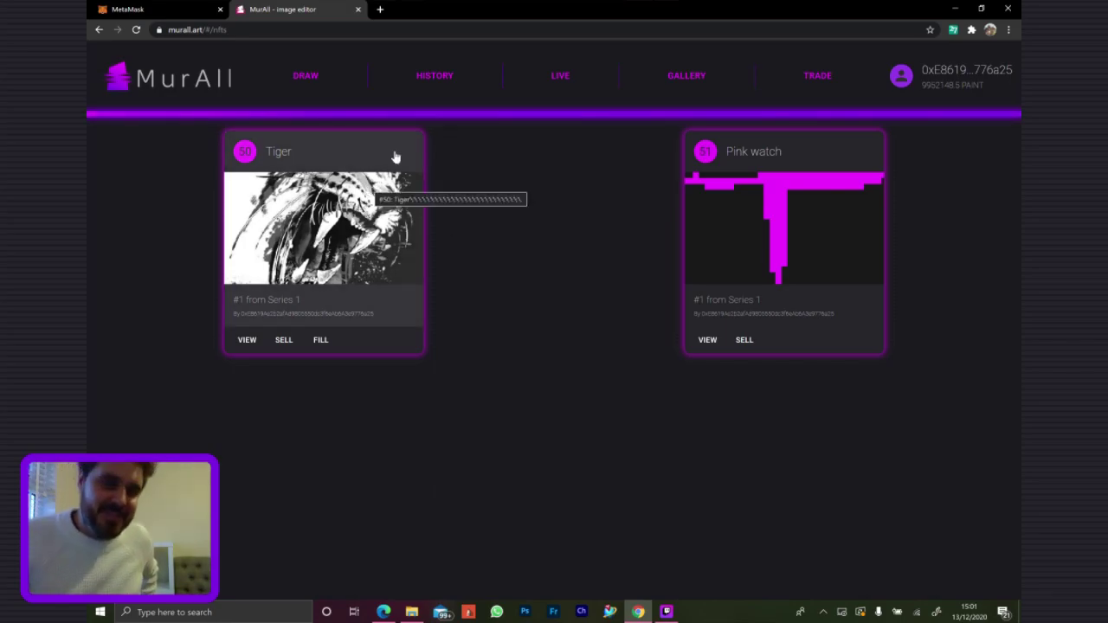
Open the astronautfire image in the drawing editor at fit-to-view zoom and convert it to 256 colors with FloydSteinberg dithering
left_click(301, 78)
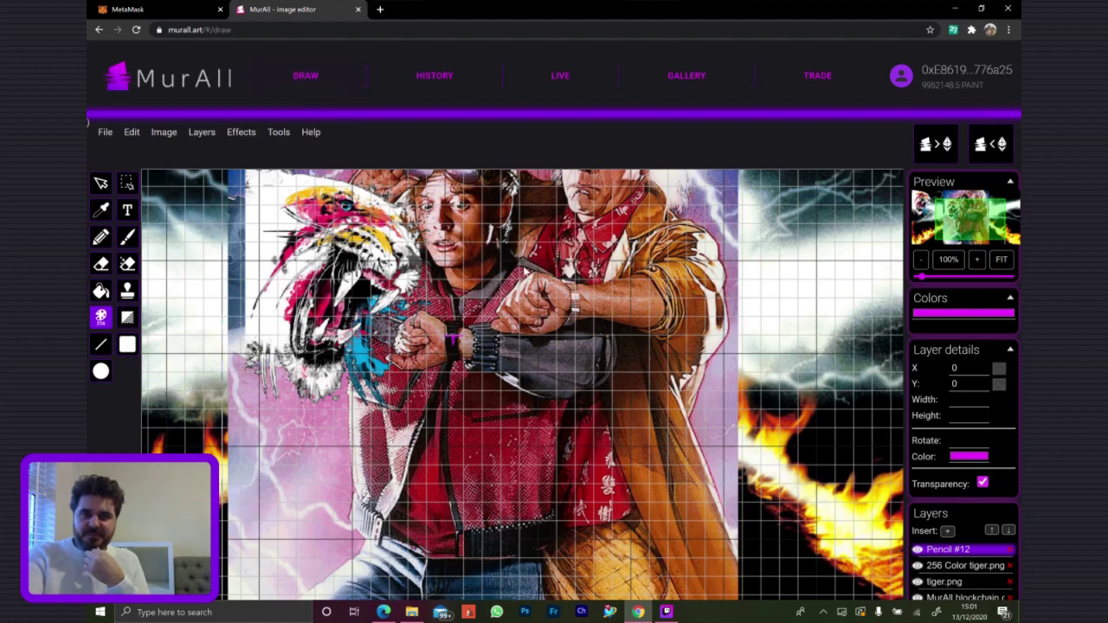
left_click(1004, 261)
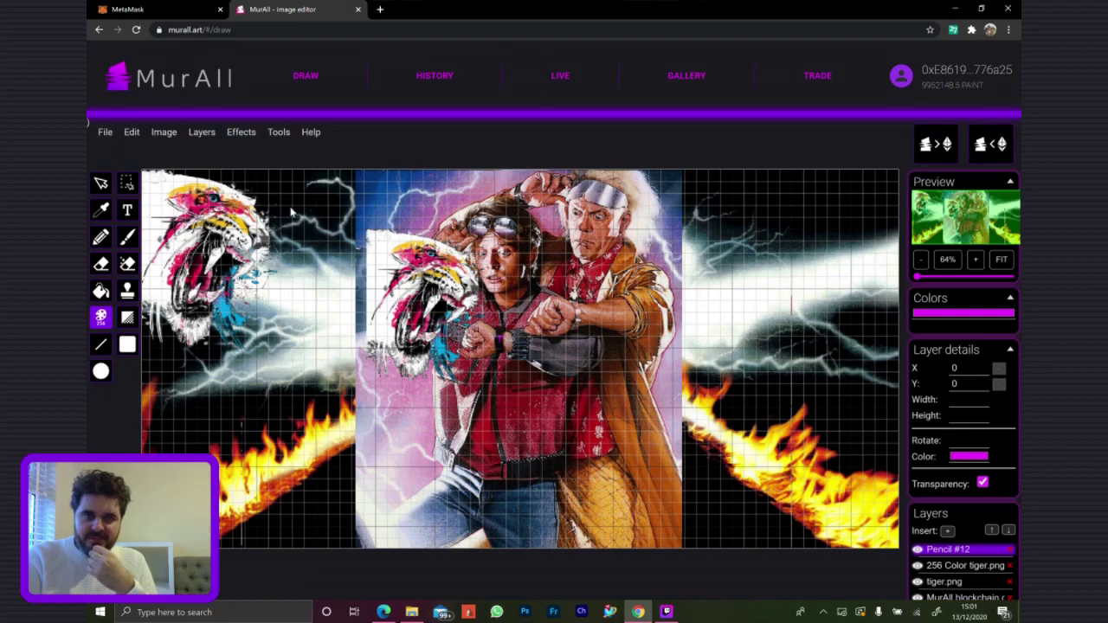
left_click(105, 135)
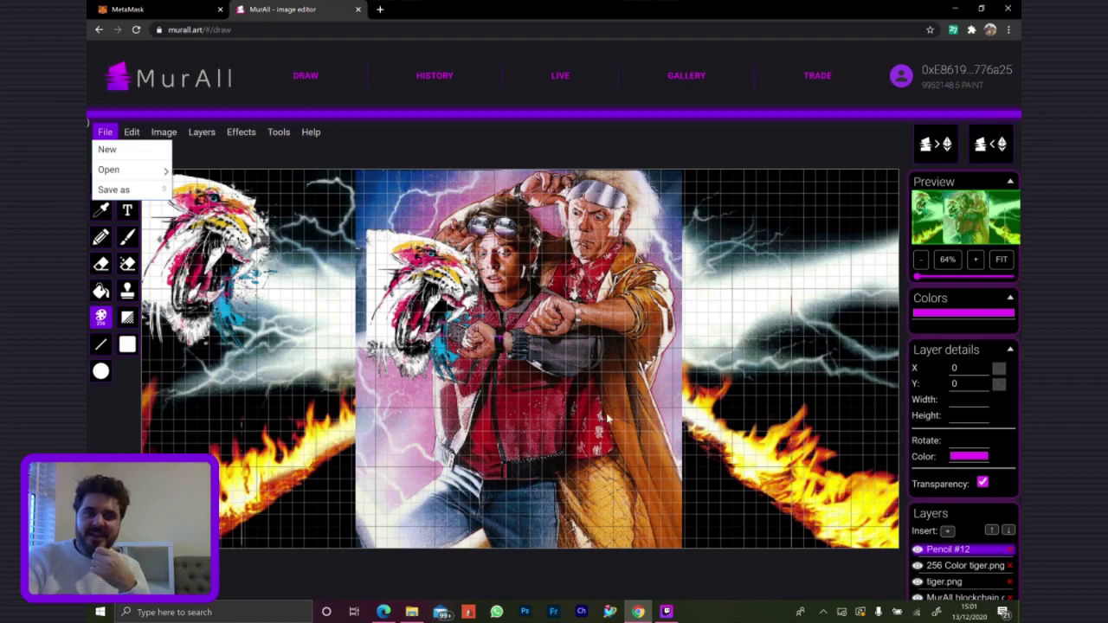
left_click(132, 179)
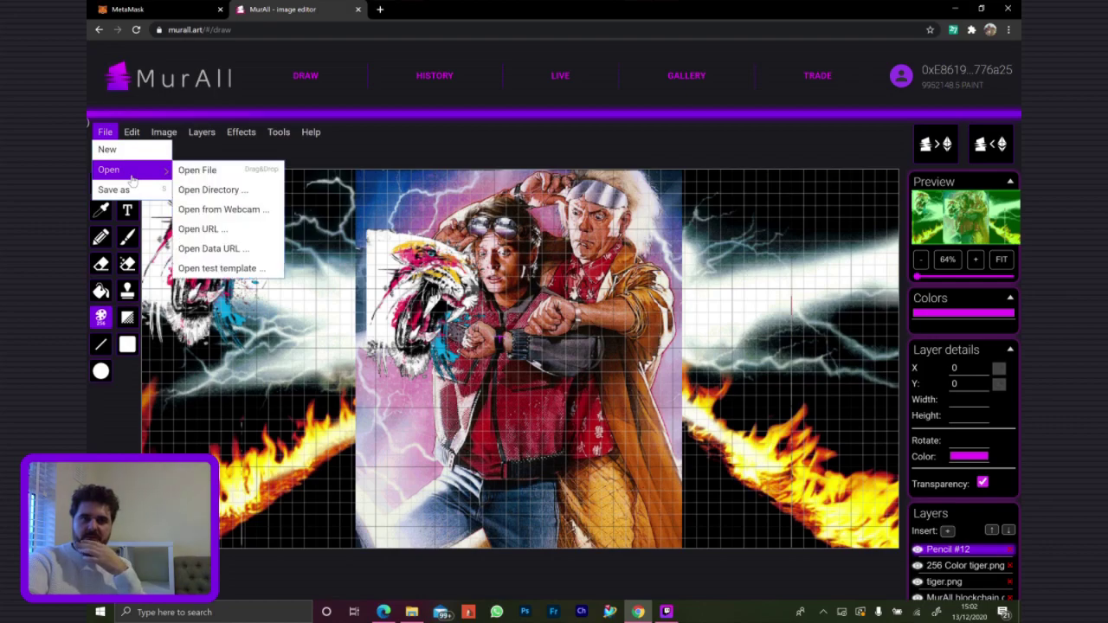
left_click(208, 171)
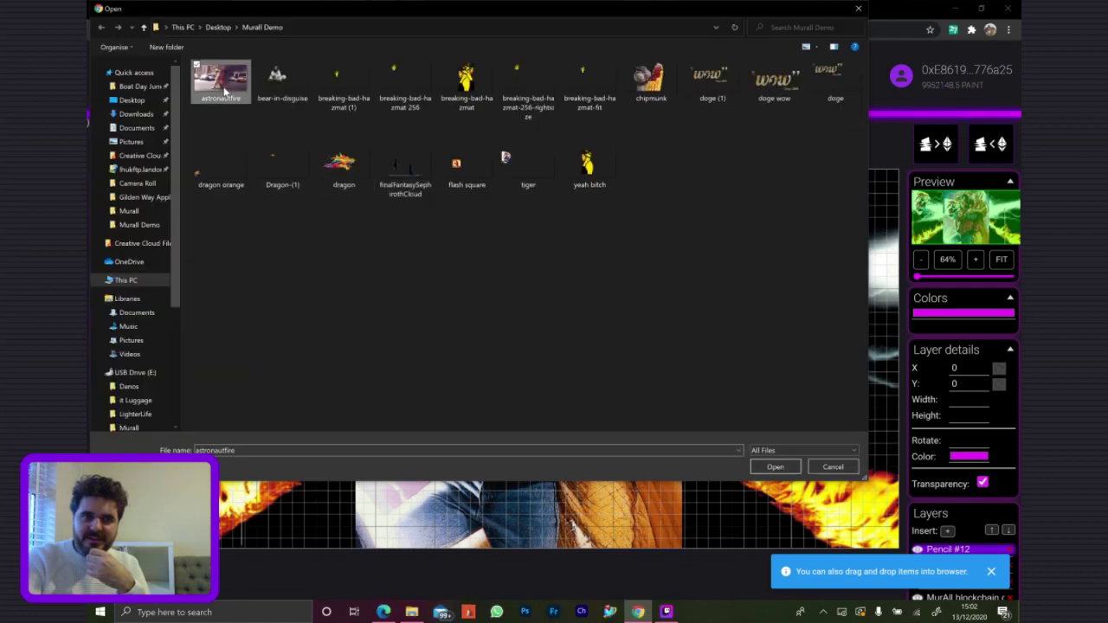
left_click(773, 467)
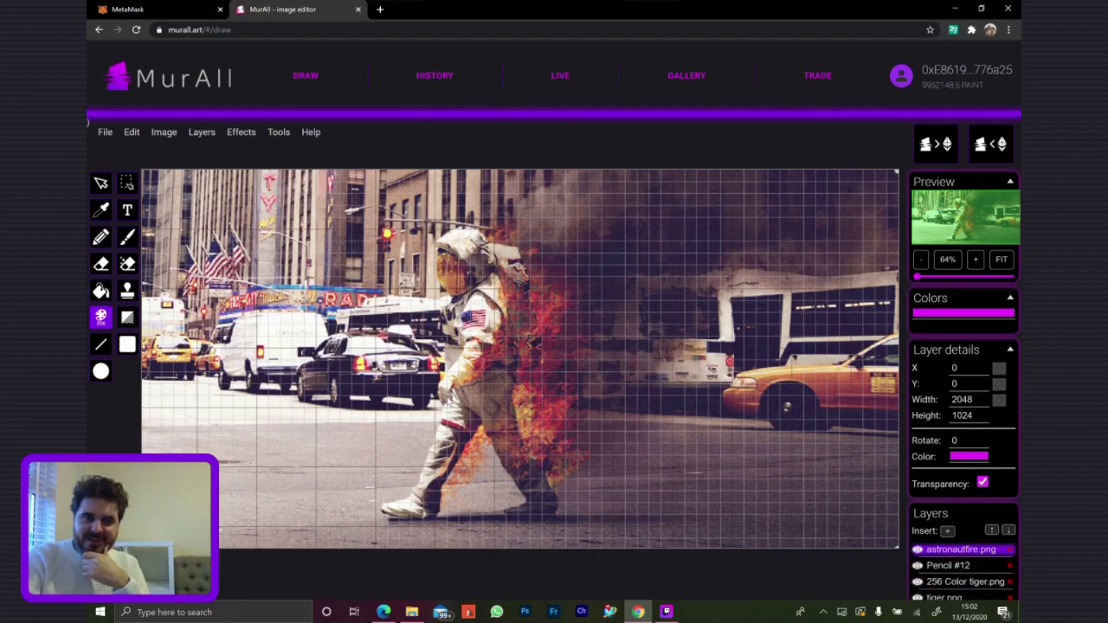
left_click(101, 316)
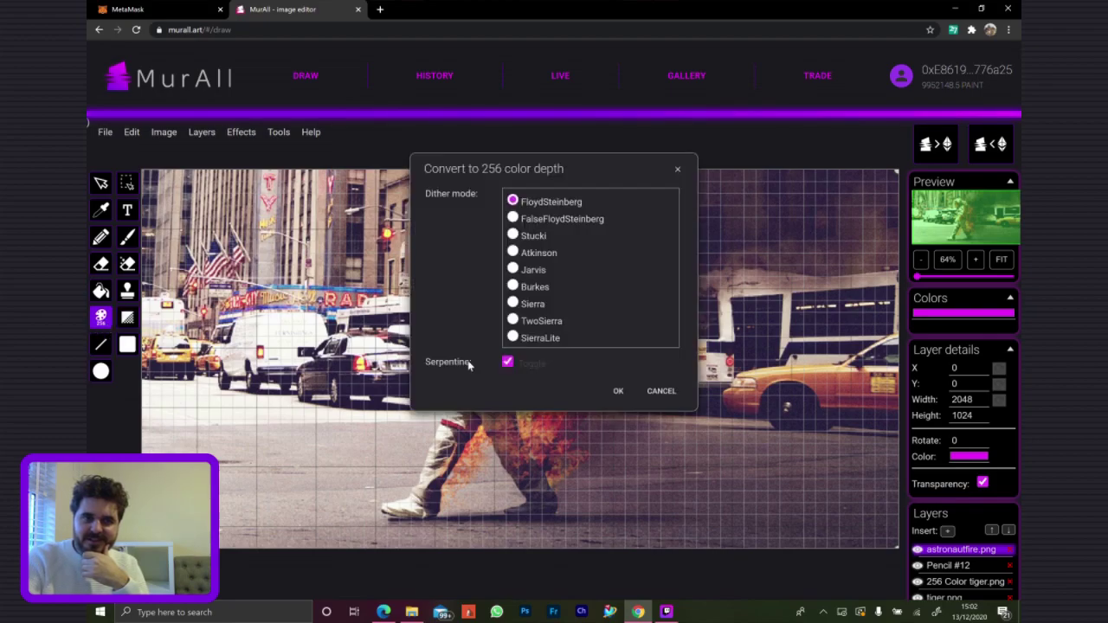
left_click(618, 392)
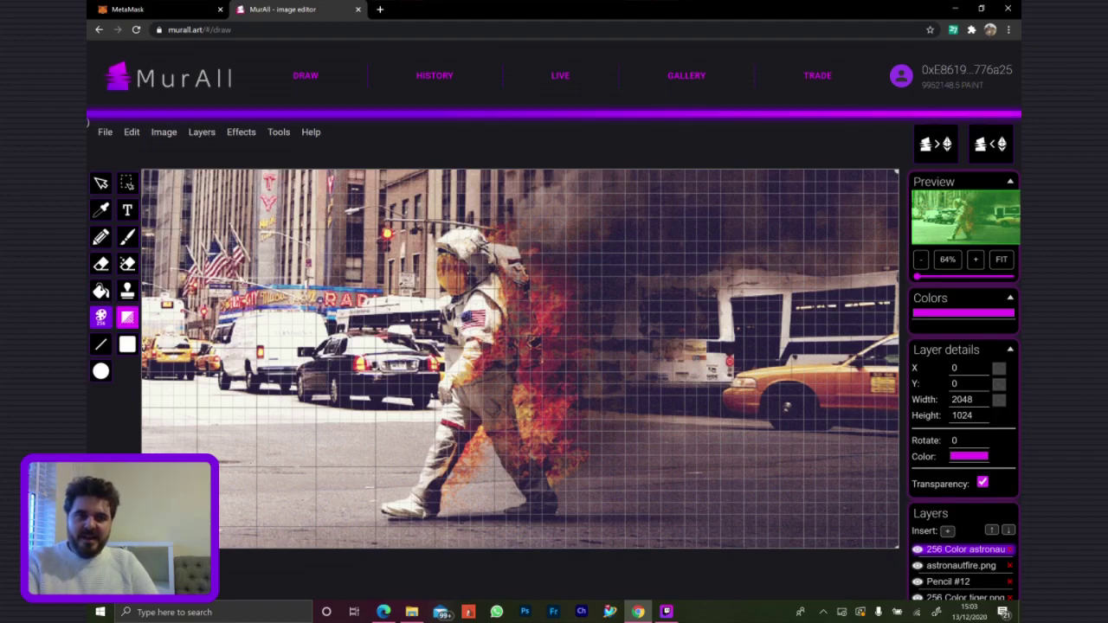
Divide the 256-color astronaut layer into 7 rows and 3 columns
left_click(206, 135)
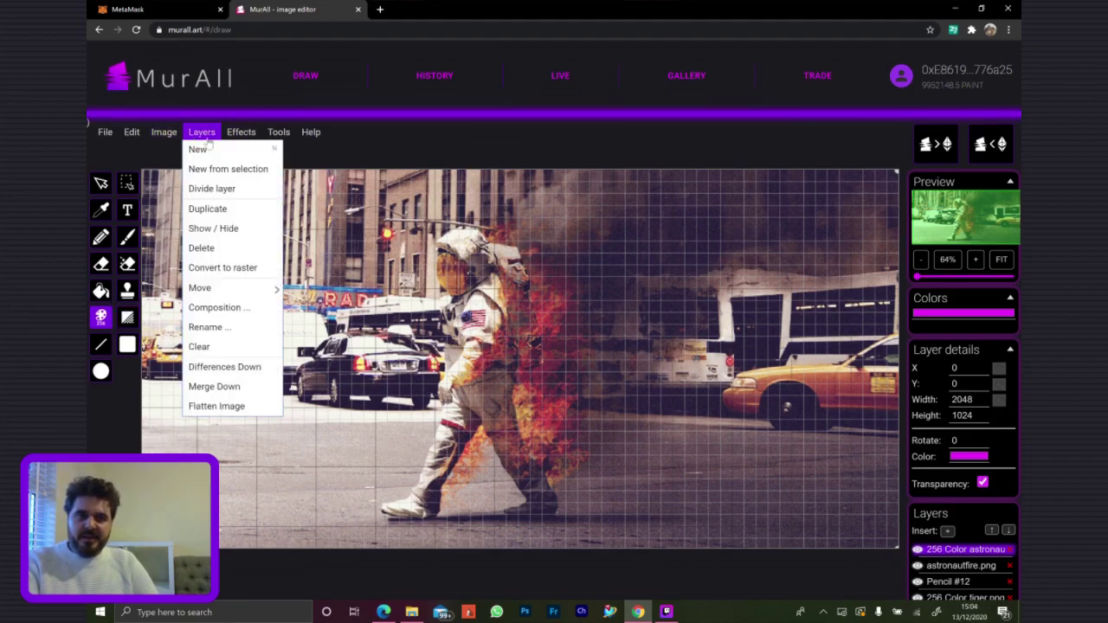
left_click(232, 188)
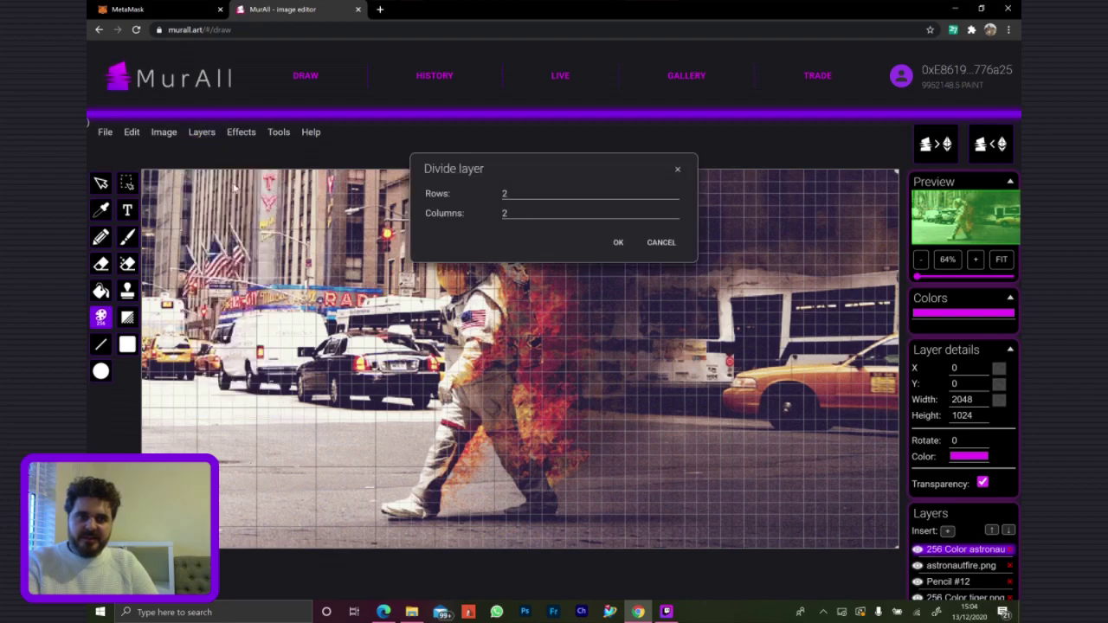
left_click_drag(519, 194, 452, 195)
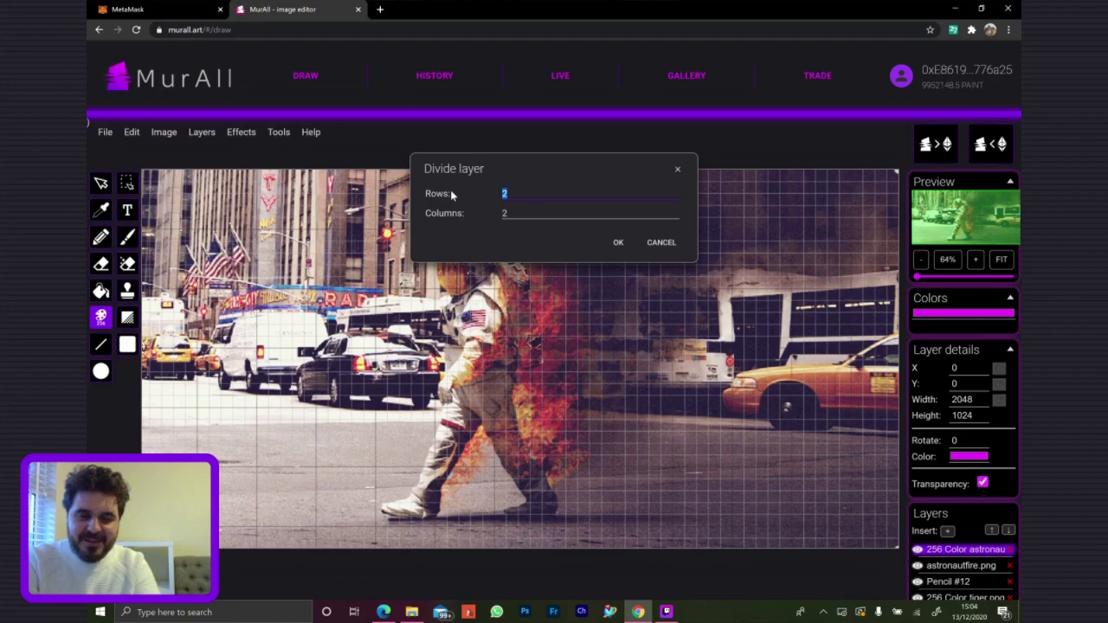
type("7")
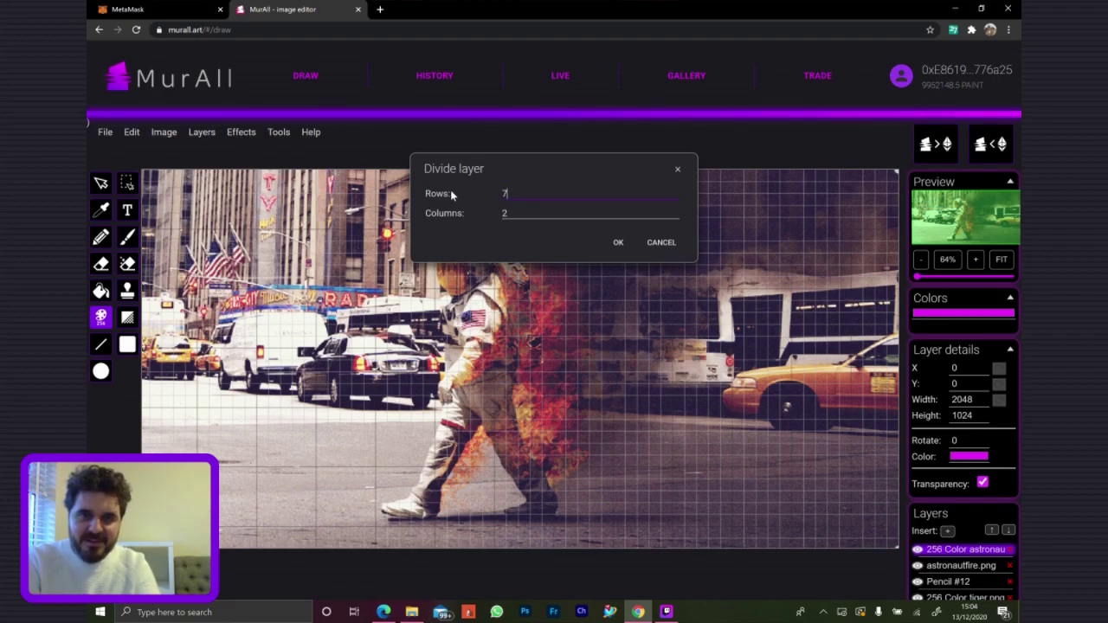
key("Tab")
type("3")
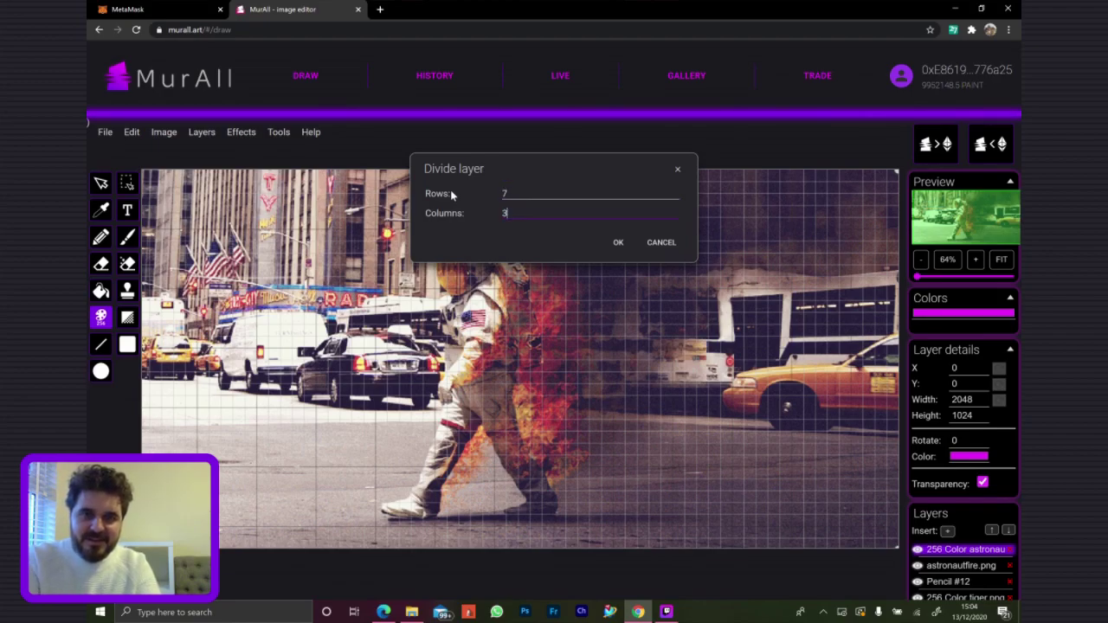
left_click(616, 243)
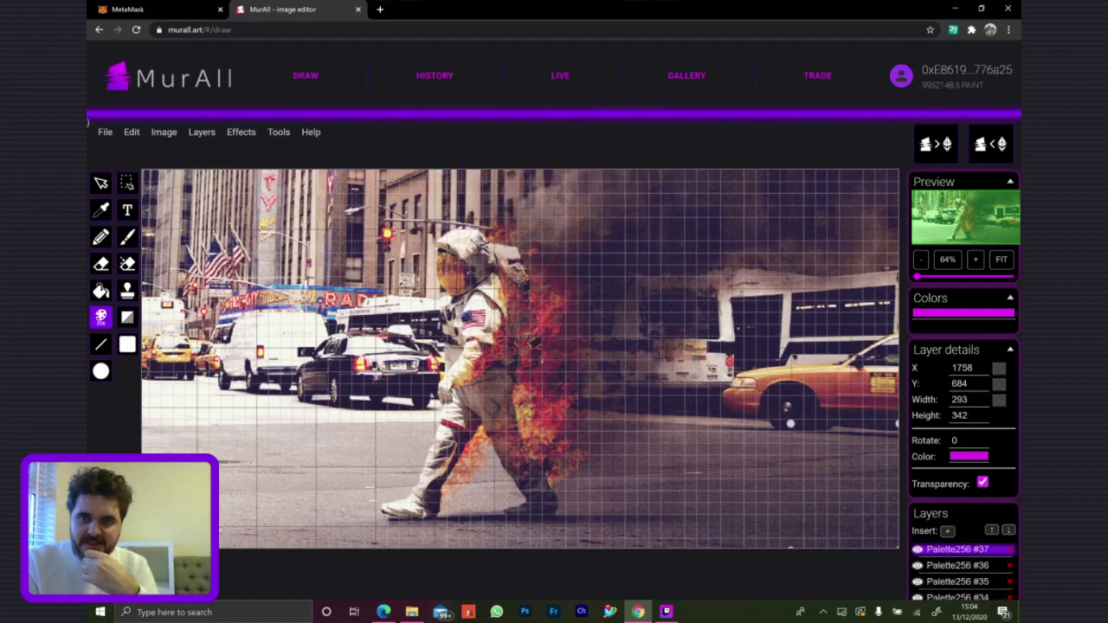
left_click(965, 313)
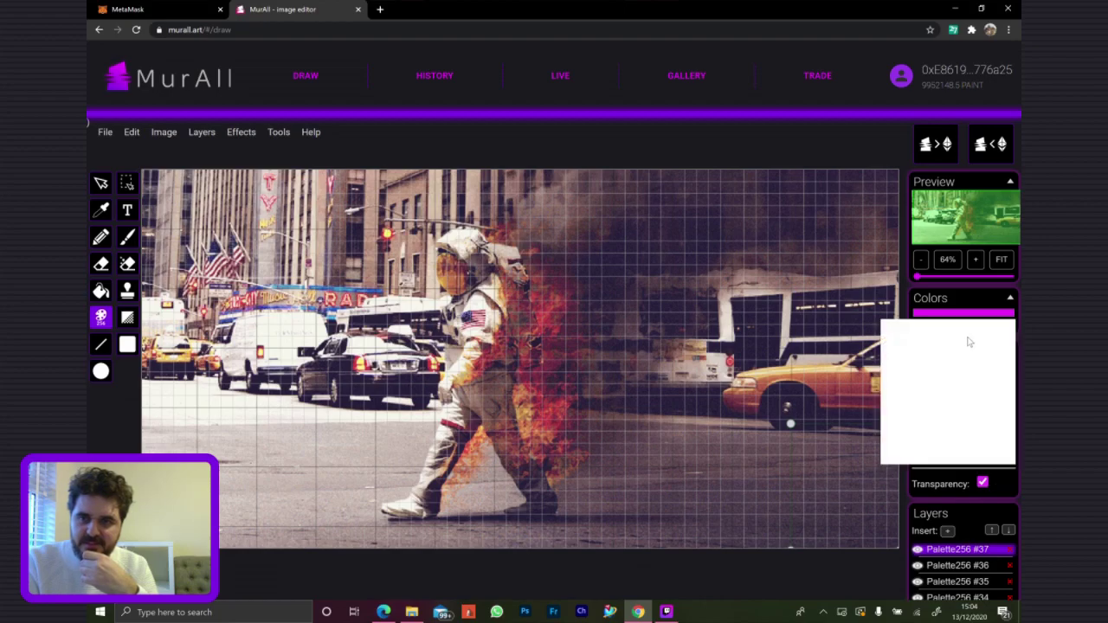
left_click(969, 313)
left_click(969, 313)
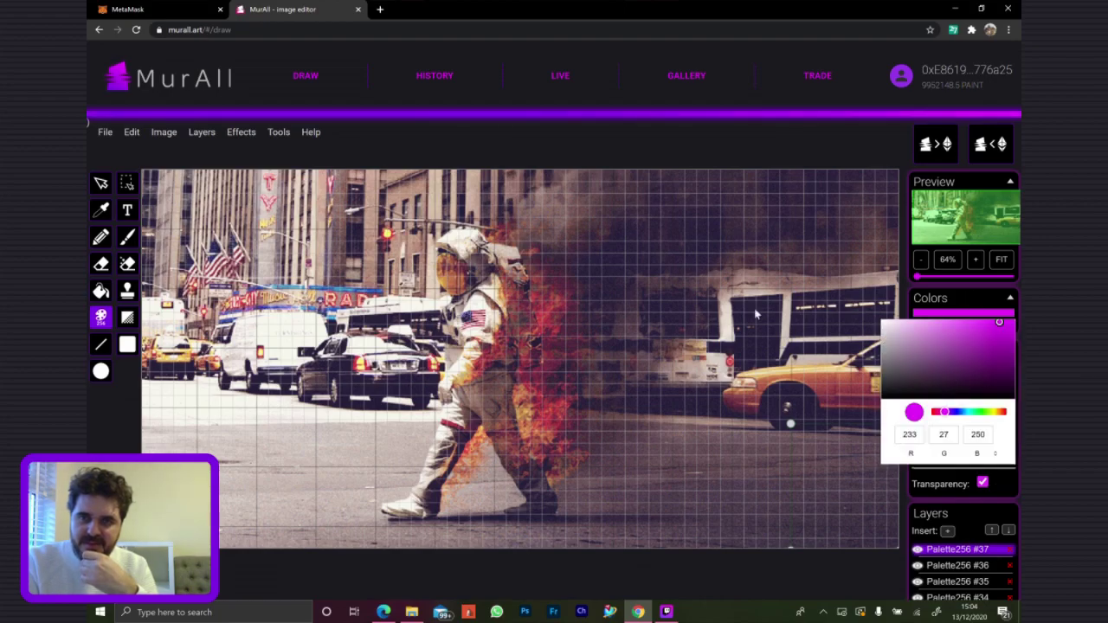
Check several of the divided pieces with the selection tool and select layer Palette256 #27, covering the astronaut's burning torso
left_click(100, 183)
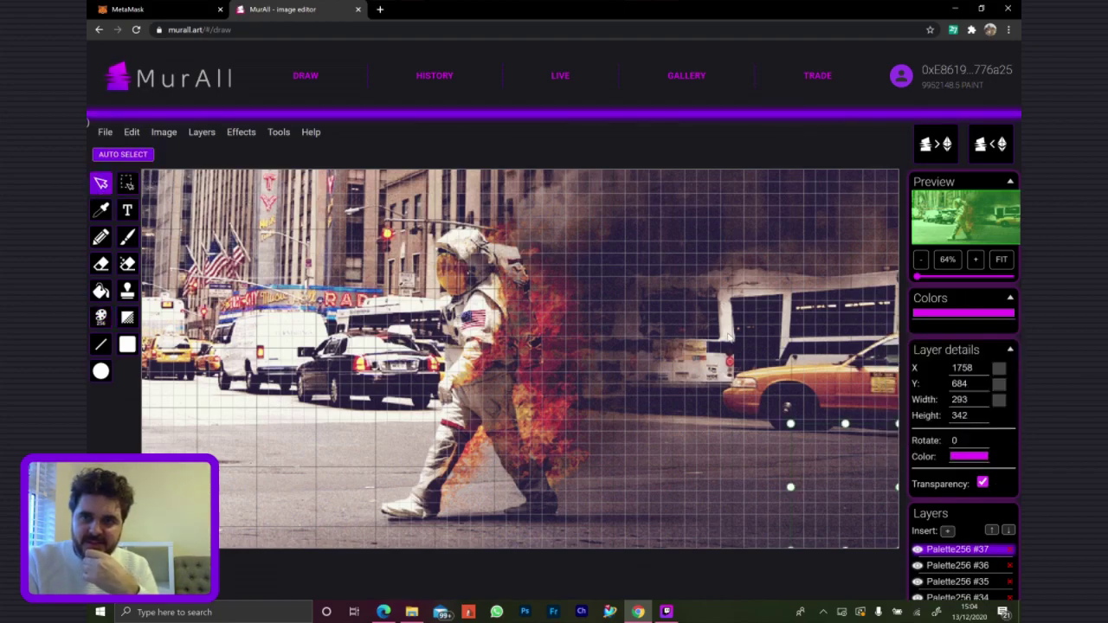
scroll(956, 393, "down", 3)
scroll(956, 394, "down", 3)
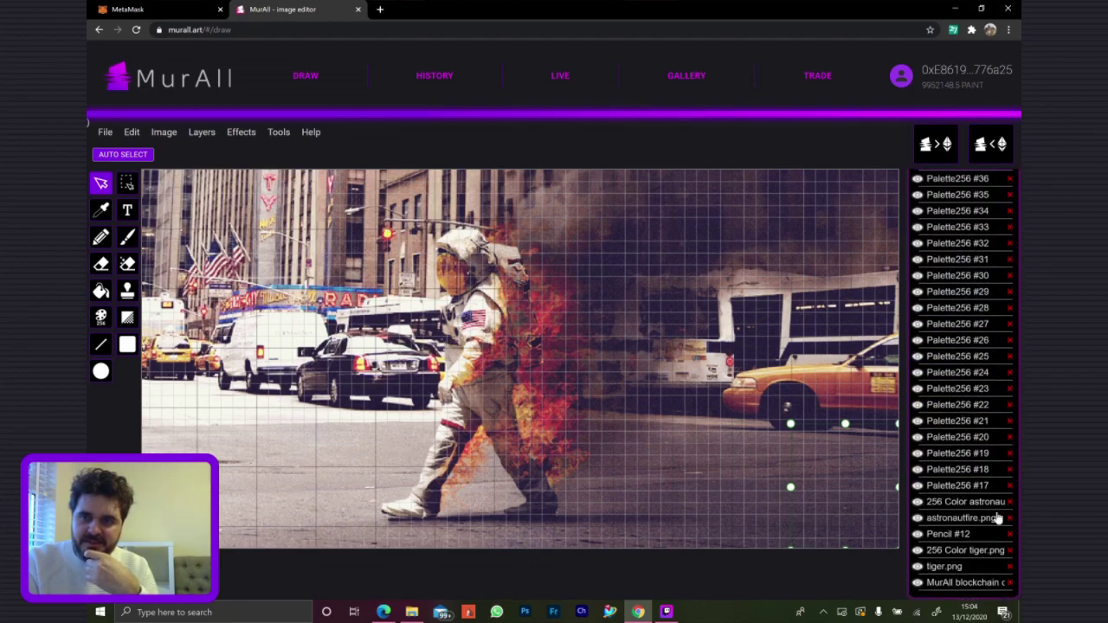
left_click(948, 490)
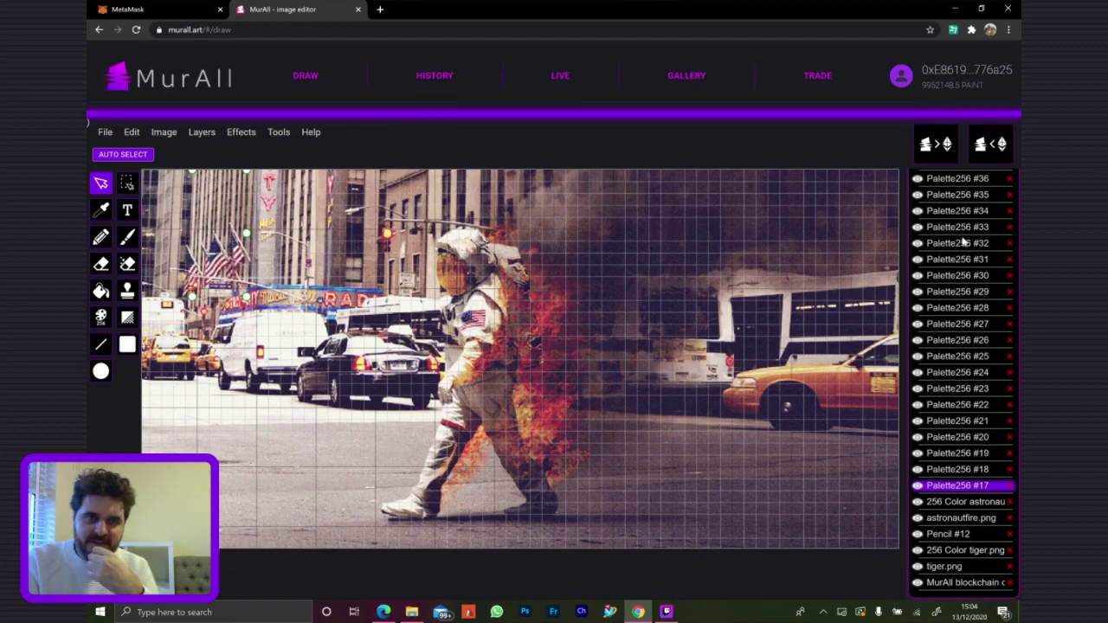
left_click(971, 198)
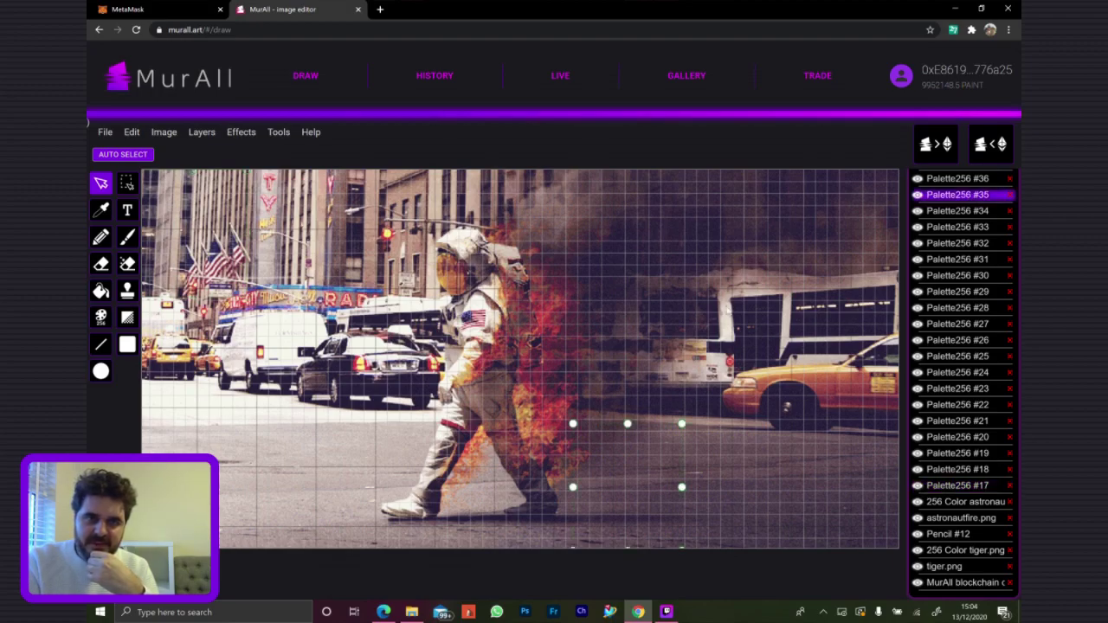
left_click(947, 324)
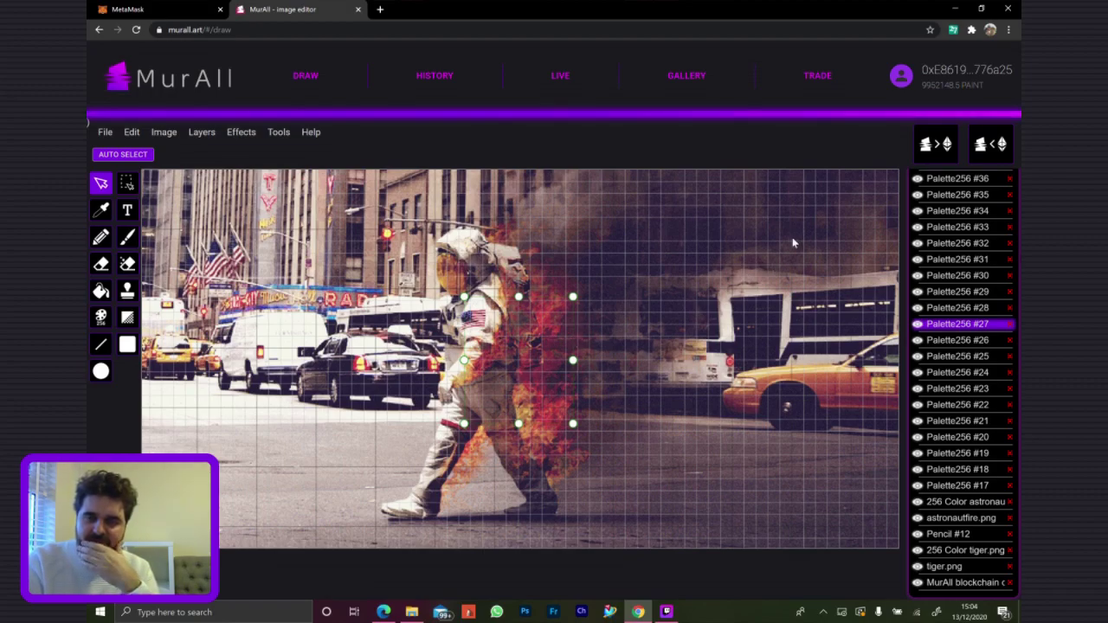
Submit the selected torso piece for drawing to the MurAll blockchain with the name "Atronhot", number 1 and series id 1
left_click(937, 147)
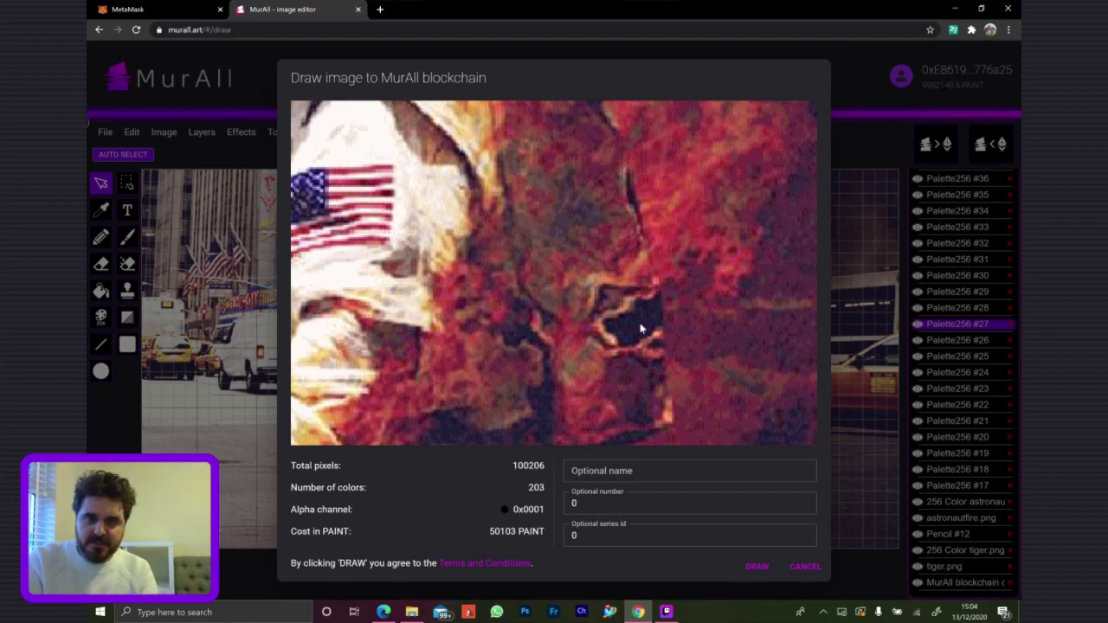
left_click(606, 470)
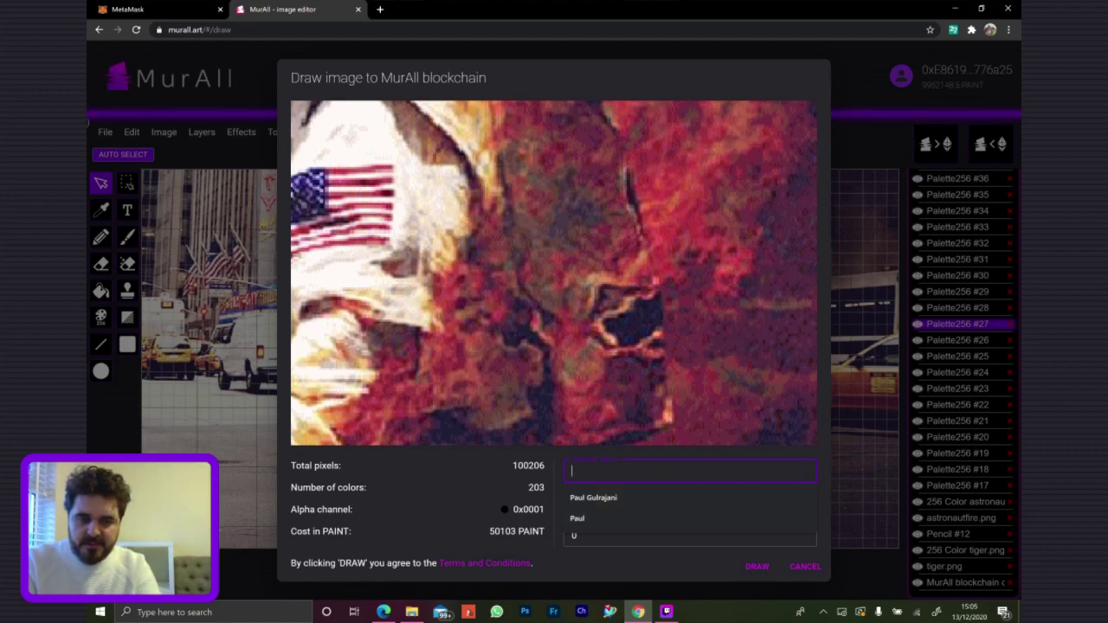
type("Atronhot")
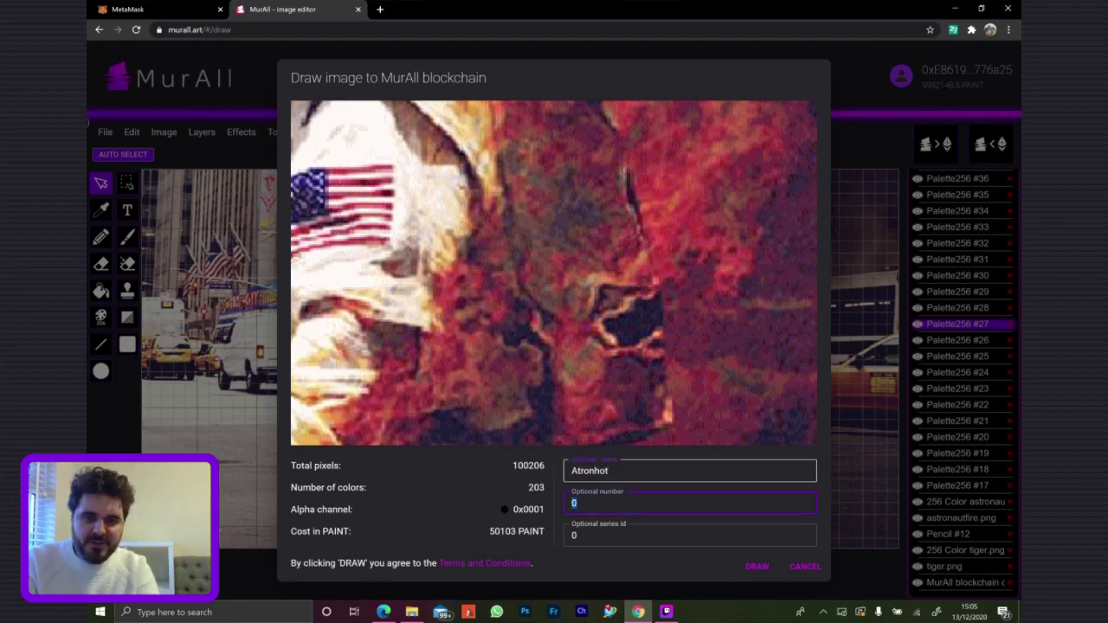
key("Tab")
type("1")
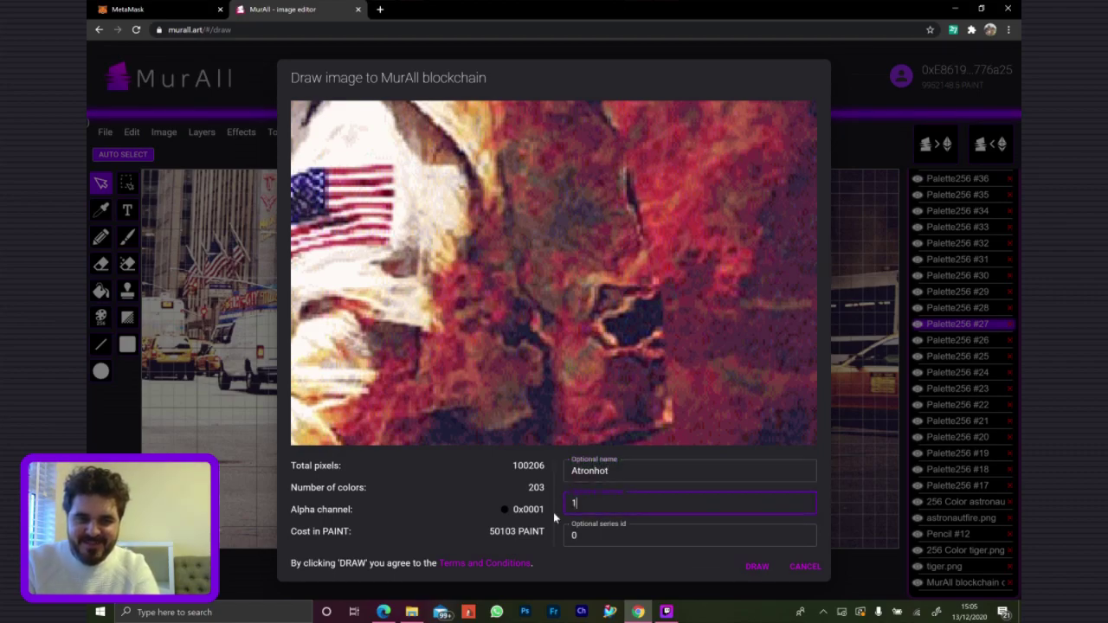
key("Tab")
type("1")
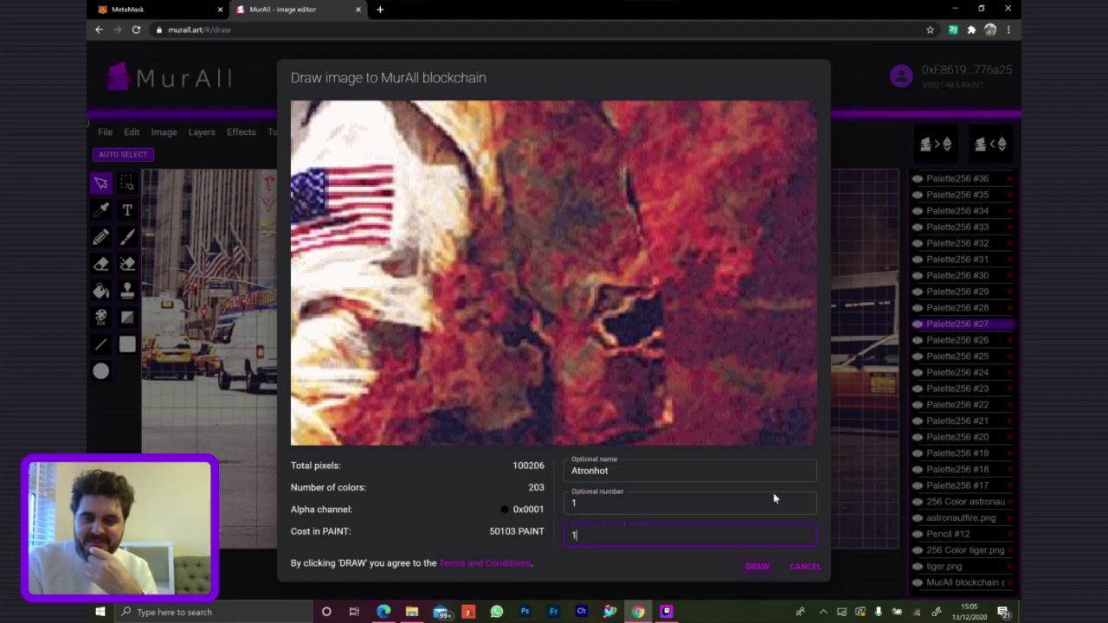
left_click(758, 568)
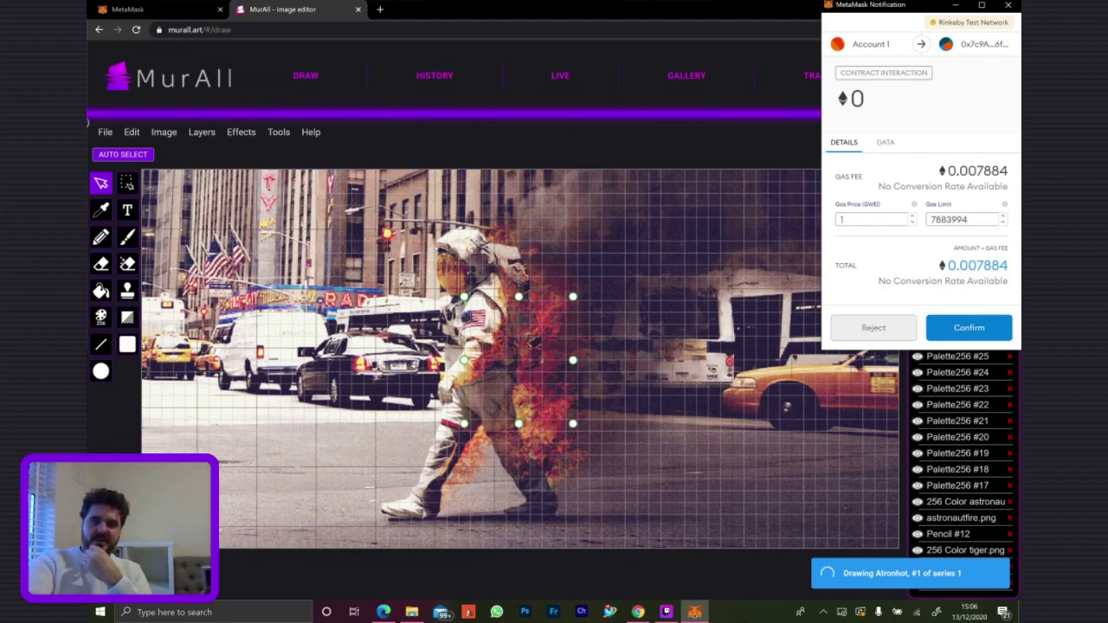
Confirm the Atronhot draw transaction in MetaMask with a gas price of 35 GWEI
left_click(852, 219)
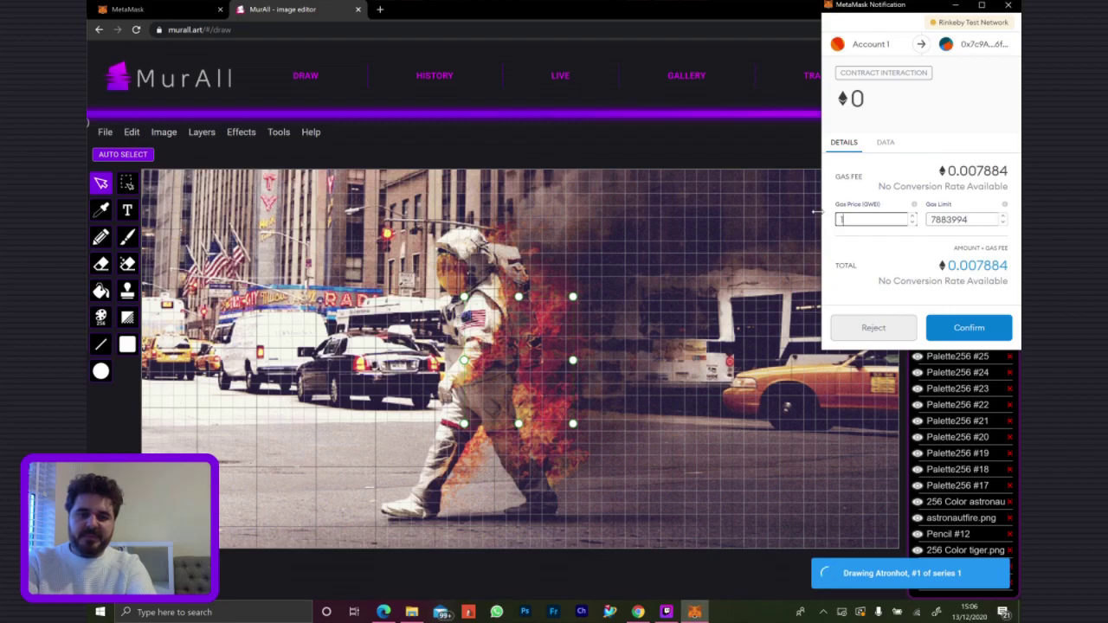
key("ctrl+a")
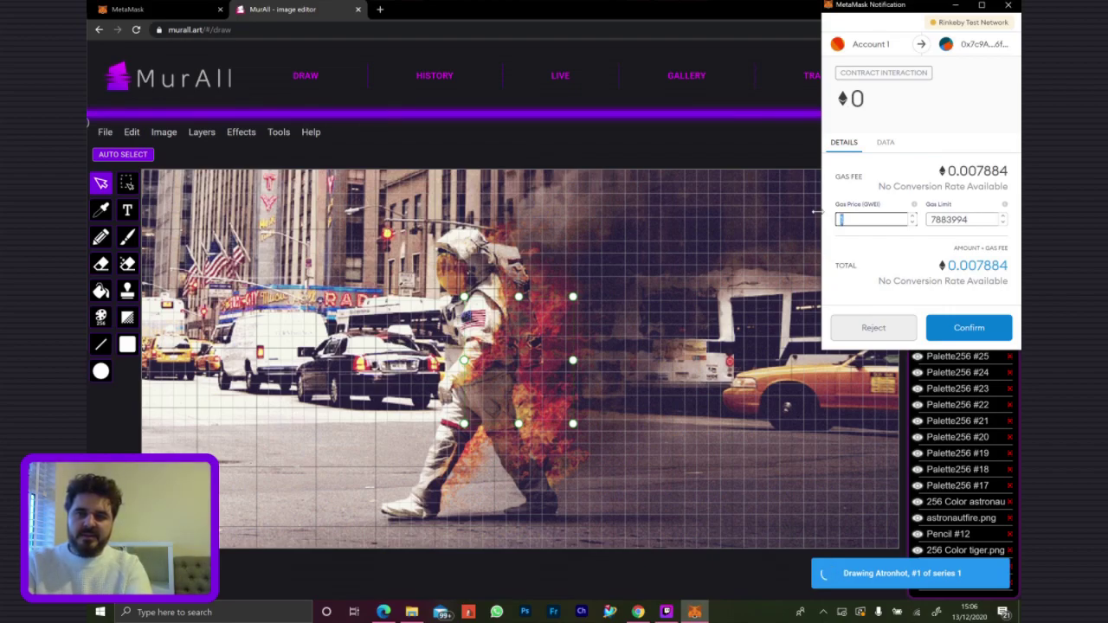
type("35")
key("Return")
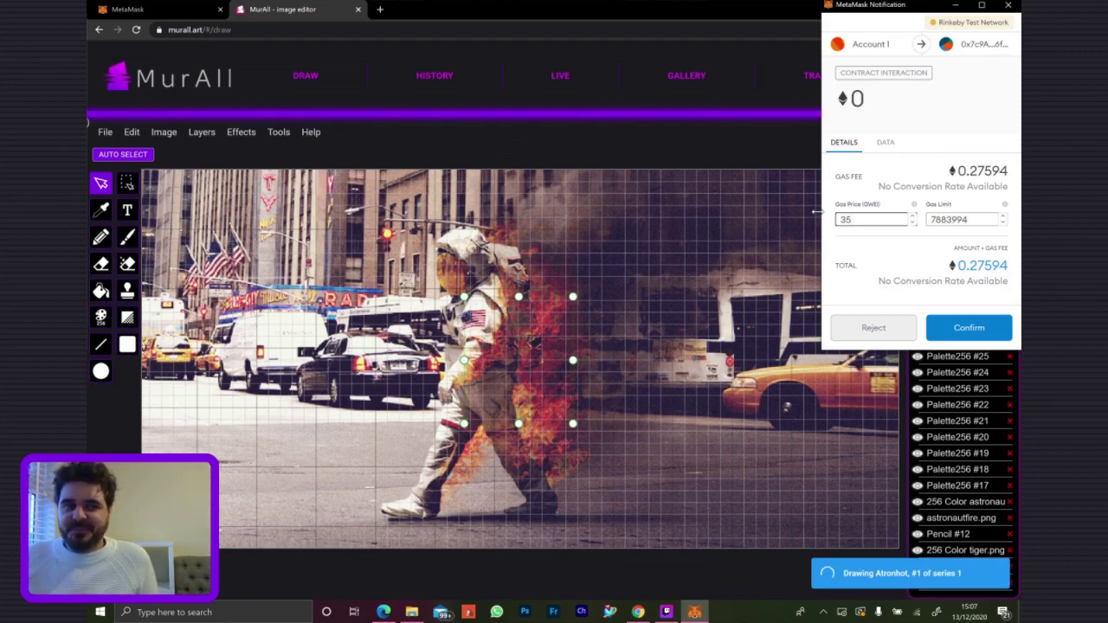
key("ctrl+a")
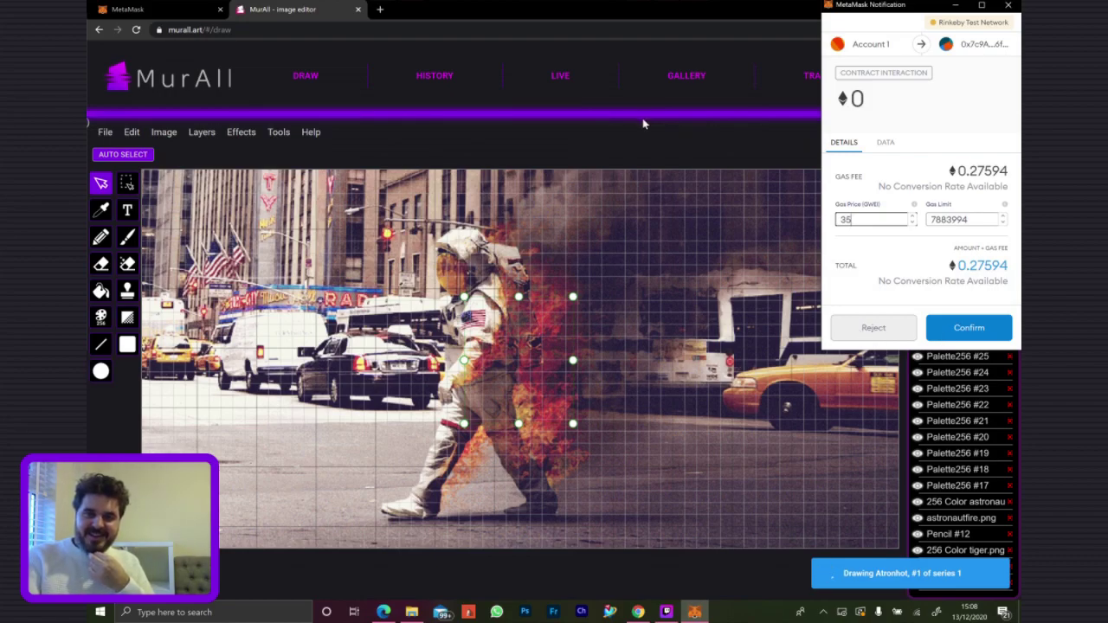
key("Return")
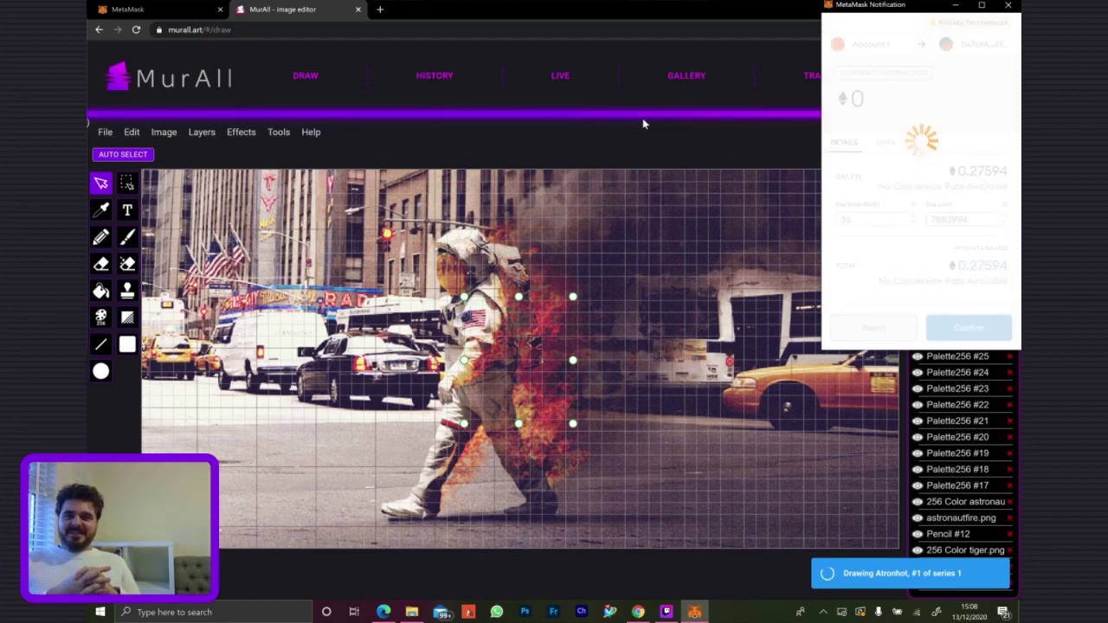